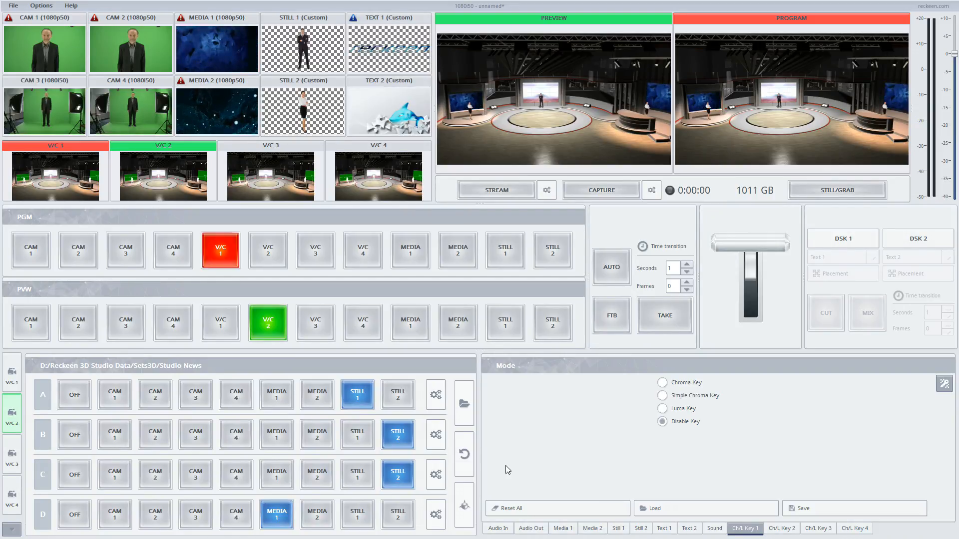
Show the audio input mixer, and open the current virtual set in the 3D studio editor
click(498, 528)
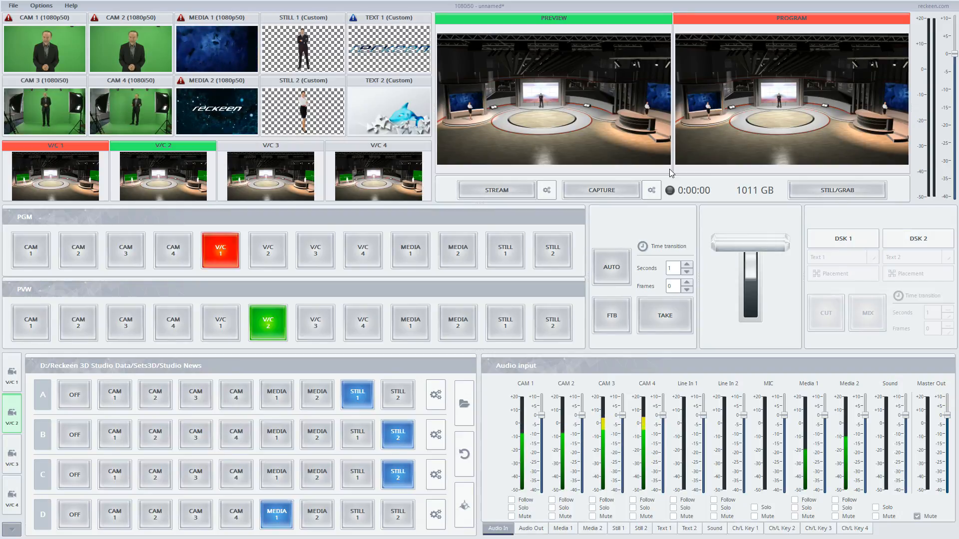
click(13, 528)
click(12, 529)
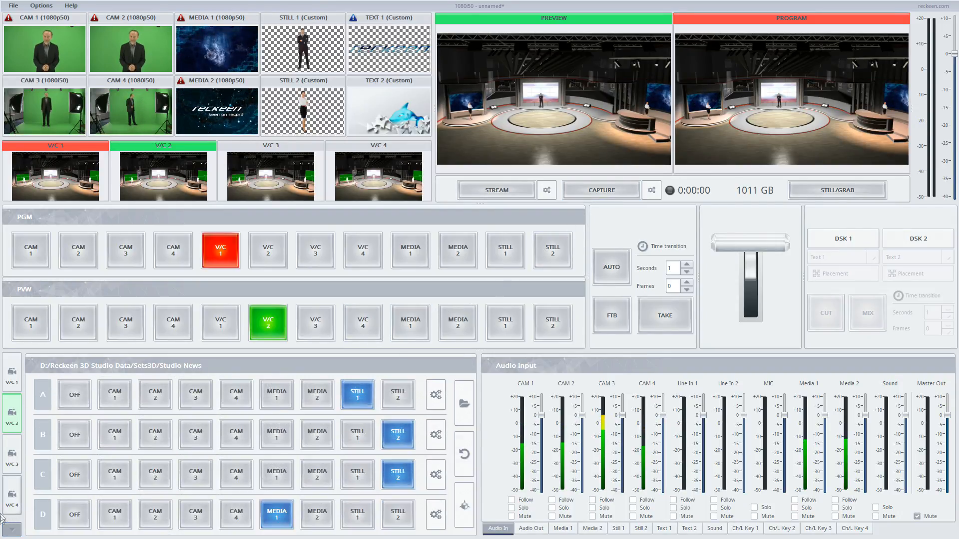
click(465, 505)
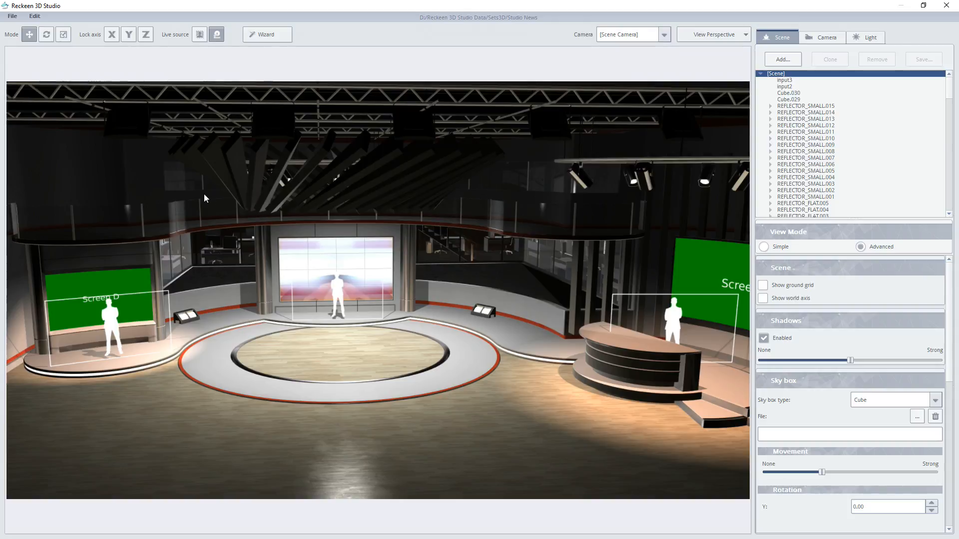
Start the studio wizard and agree to replace the studio currently used in production
click(12, 16)
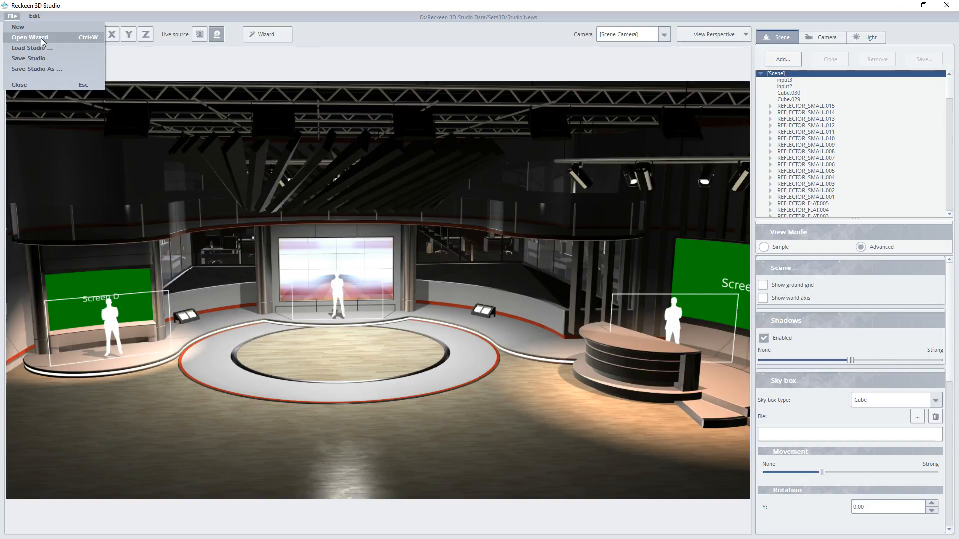
click(160, 61)
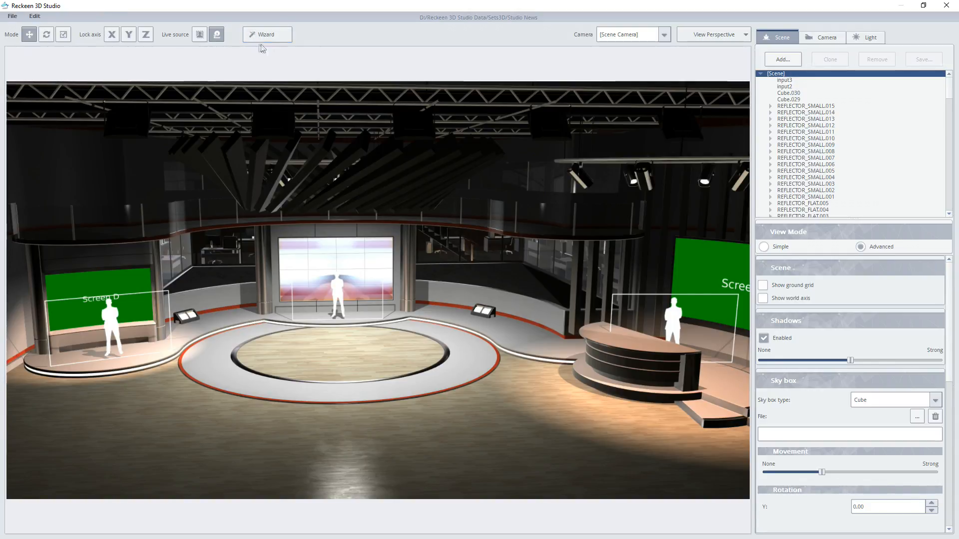
click(279, 35)
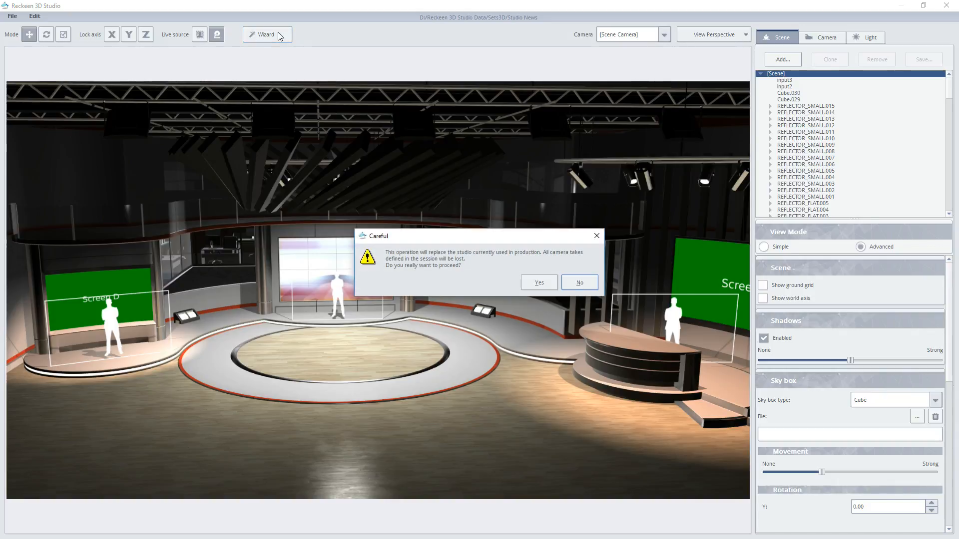
click(528, 283)
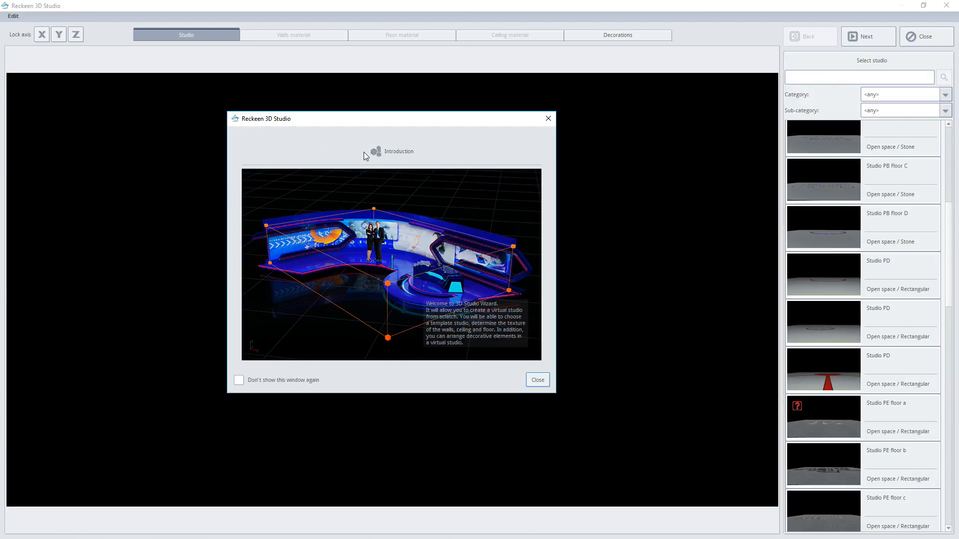
Dismiss the wizard's introduction window and the hint about the main work area
click(239, 381)
click(536, 380)
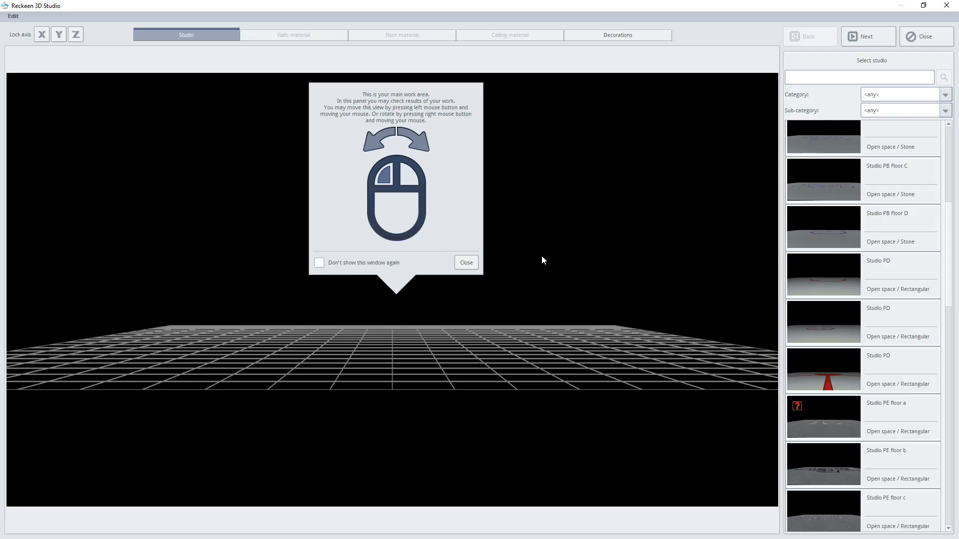
drag(542, 256, 532, 296)
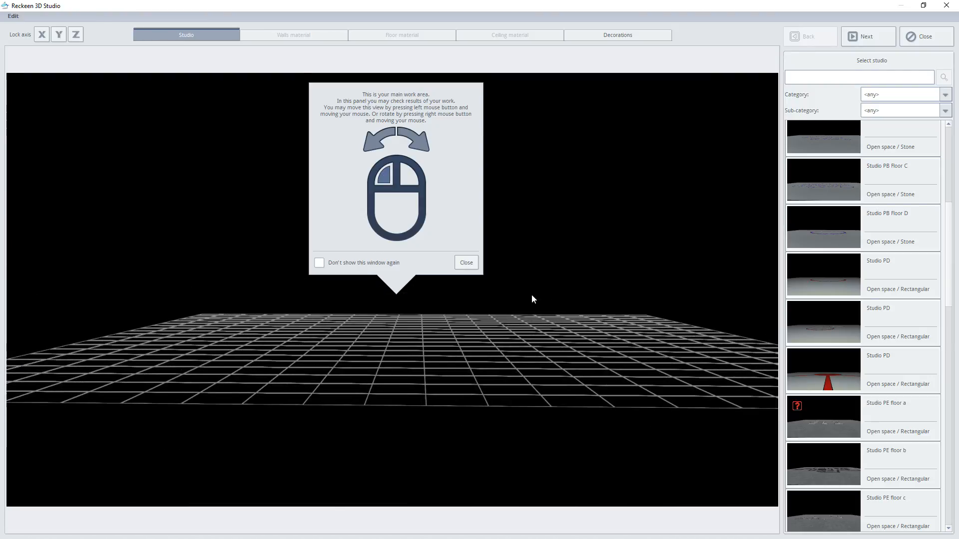
scroll(530, 292, up, 8)
scroll(531, 292, down, 3)
scroll(530, 292, down, 5)
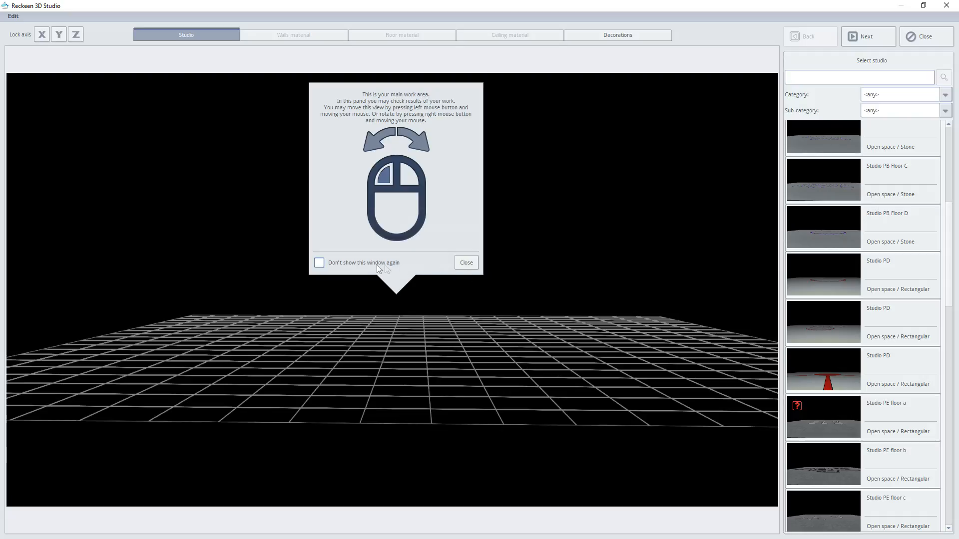
click(320, 263)
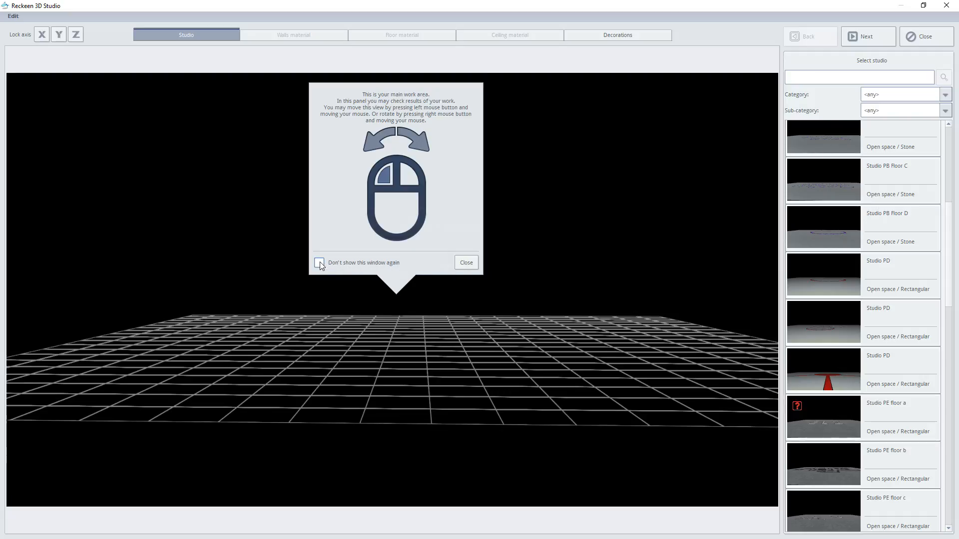
click(465, 263)
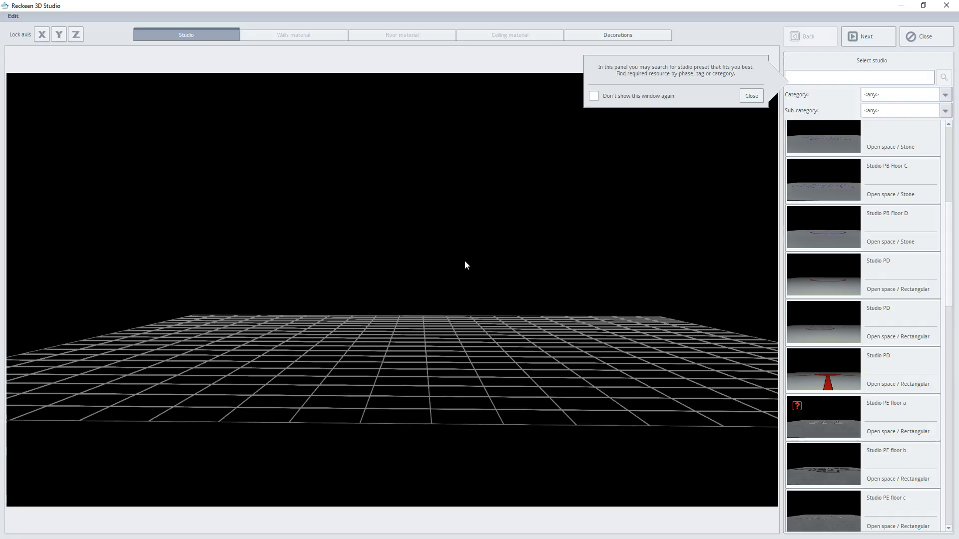
Browse the studio presets and examine the previews of the PD, PE floor and T1 templates
mouse_move(811, 283)
scroll(813, 285, down, 6)
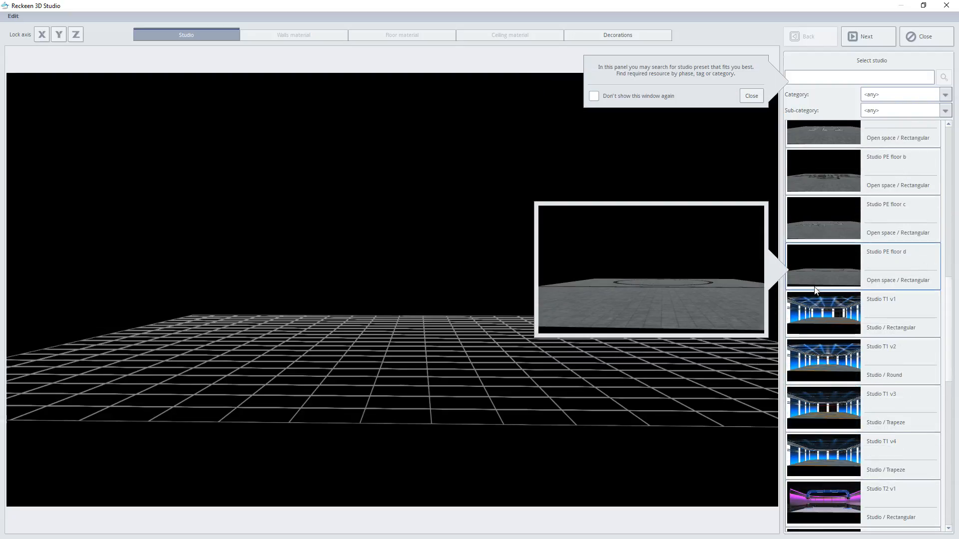
scroll(839, 274, down, 1)
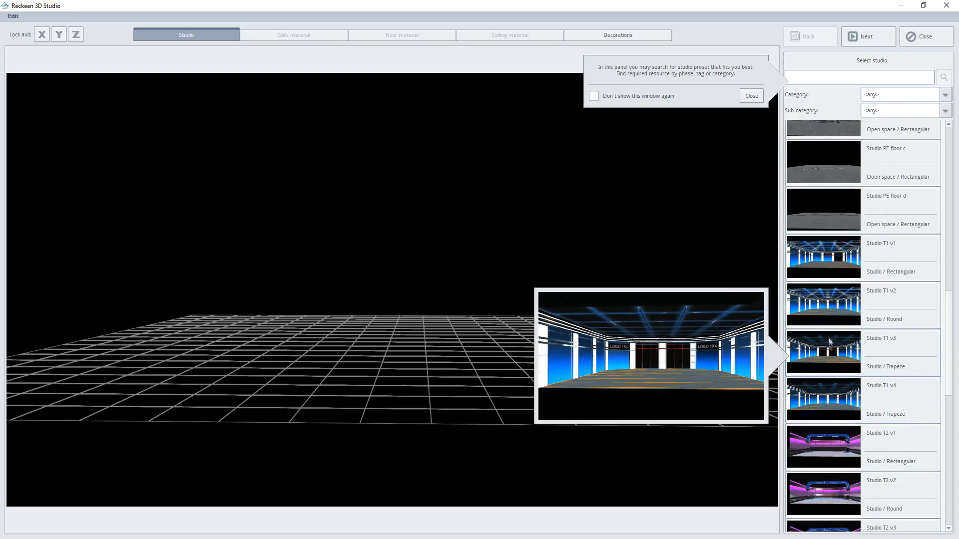
scroll(831, 301, up, 2)
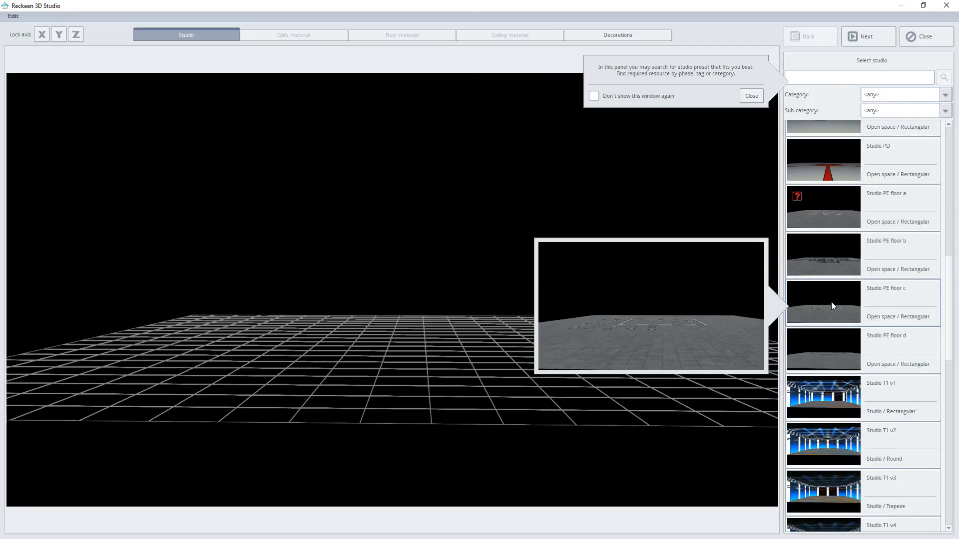
scroll(831, 302, up, 3)
scroll(831, 306, up, 1)
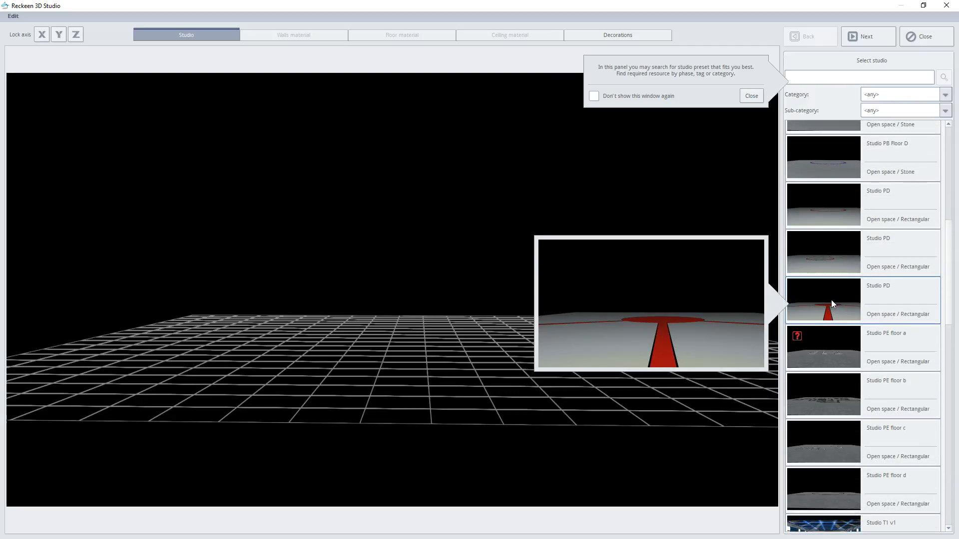
scroll(831, 301, up, 2)
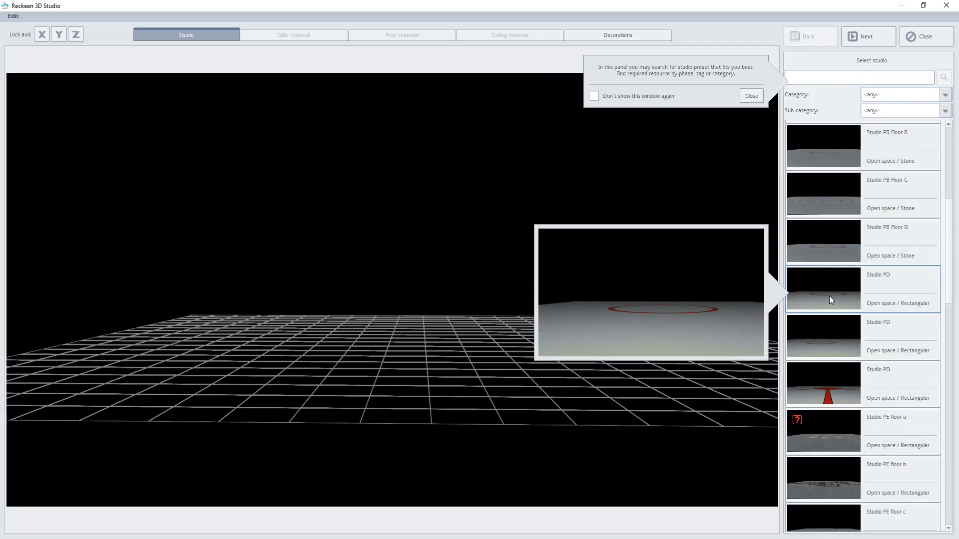
scroll(829, 300, down, 2)
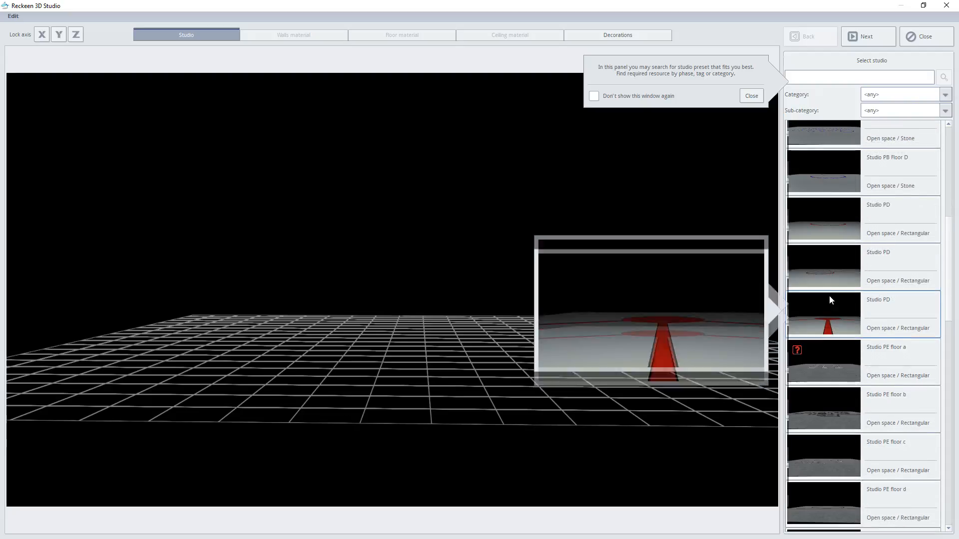
scroll(828, 308, down, 2)
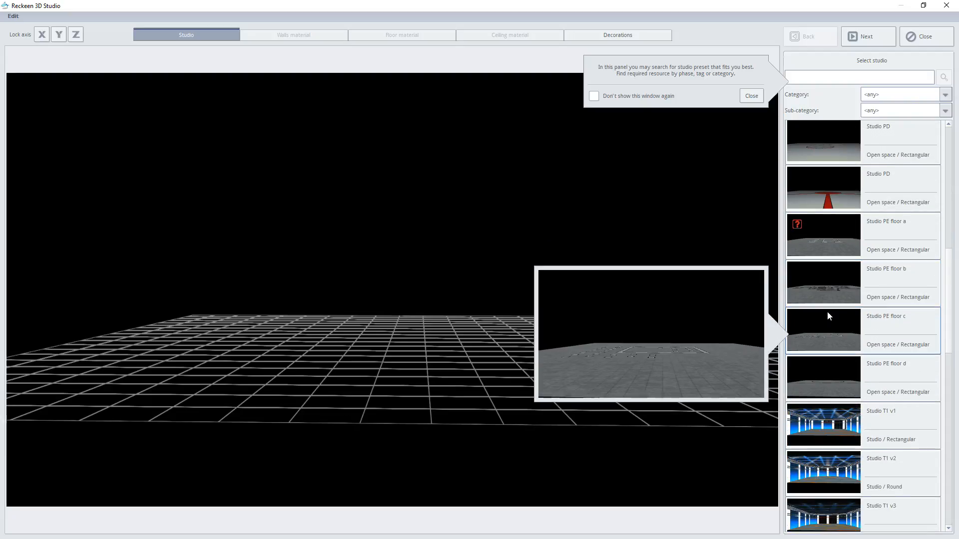
mouse_move(812, 237)
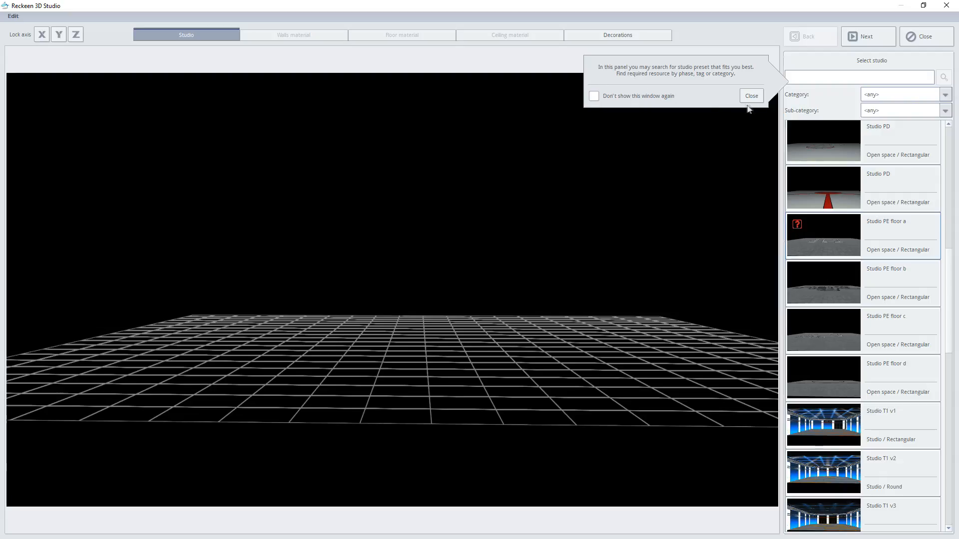
Search the studio presets for "studio pe"
click(806, 75)
text(st)
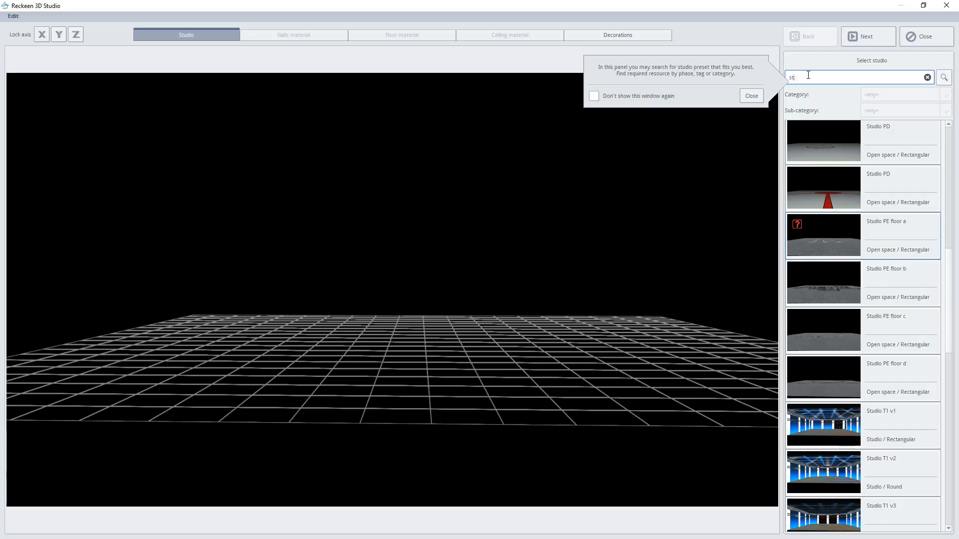
text(udio pe)
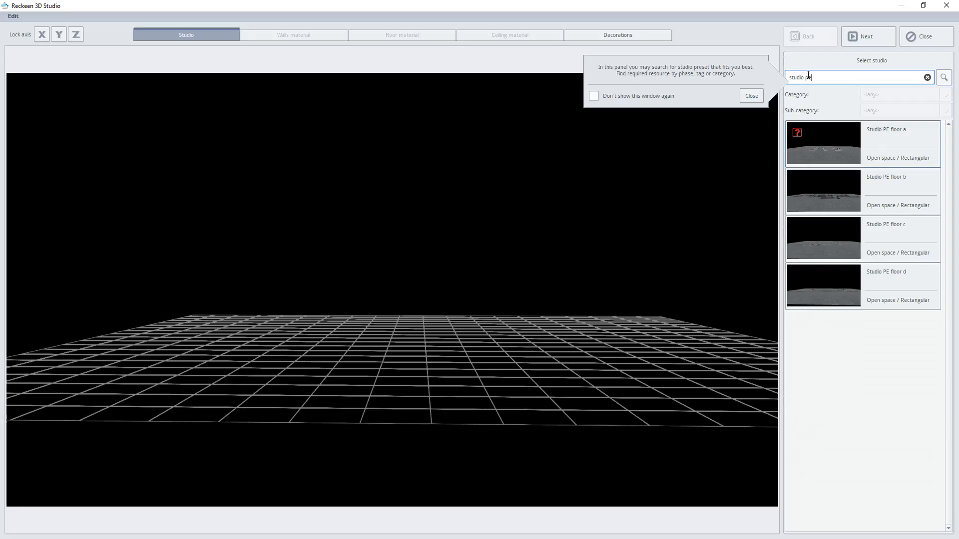
Examine the overview of matching elements for the Studio PE floor a template, and close it
mouse_move(800, 125)
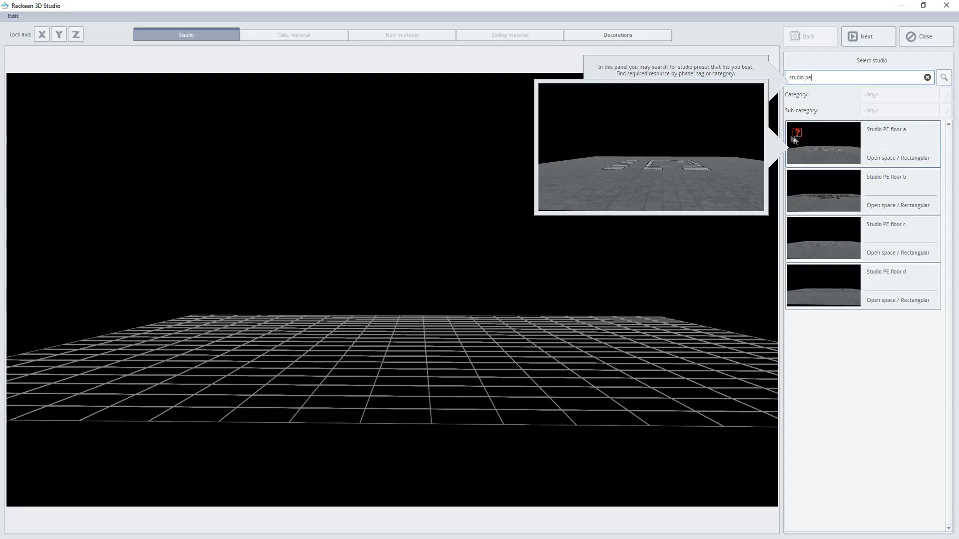
double_click(800, 135)
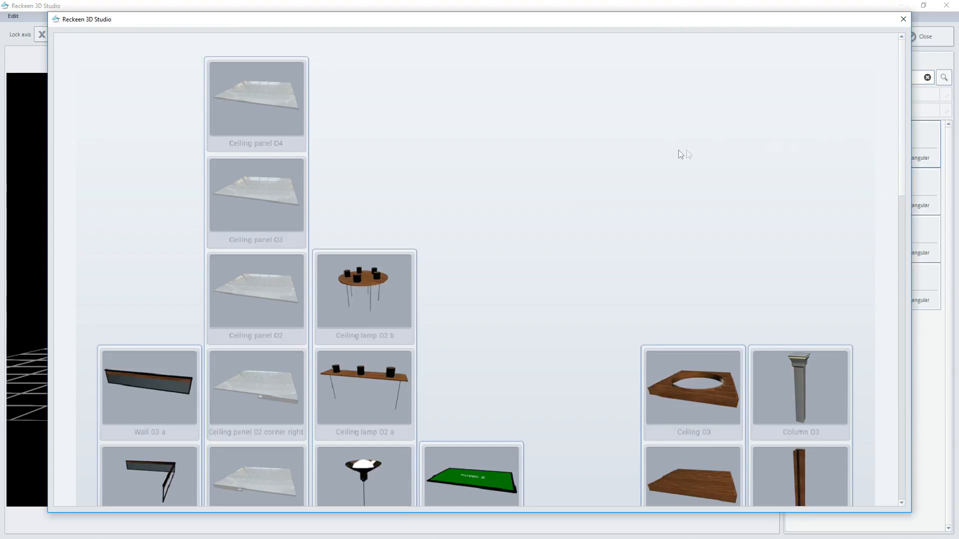
scroll(649, 155, down, 4)
scroll(649, 154, down, 5)
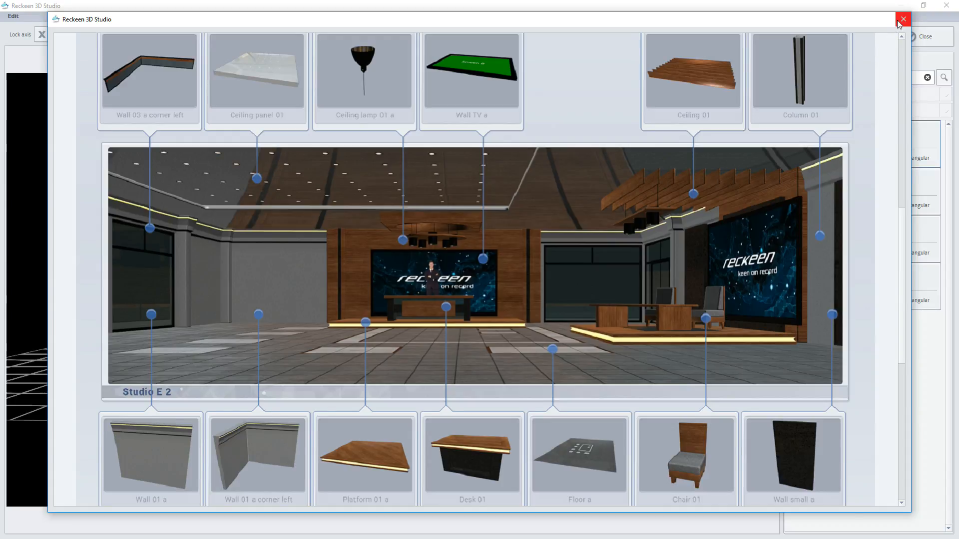
scroll(701, 142, up, 4)
scroll(702, 145, down, 5)
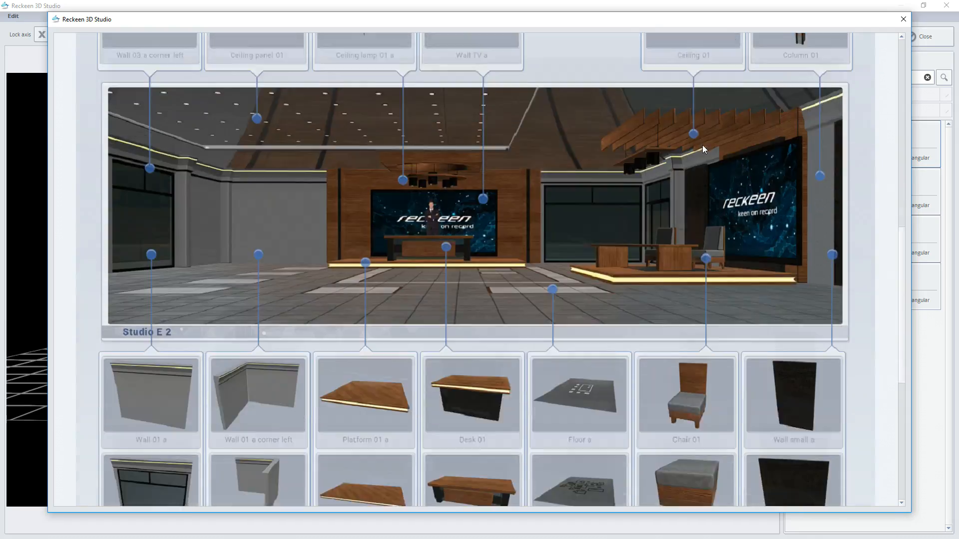
scroll(702, 145, up, 6)
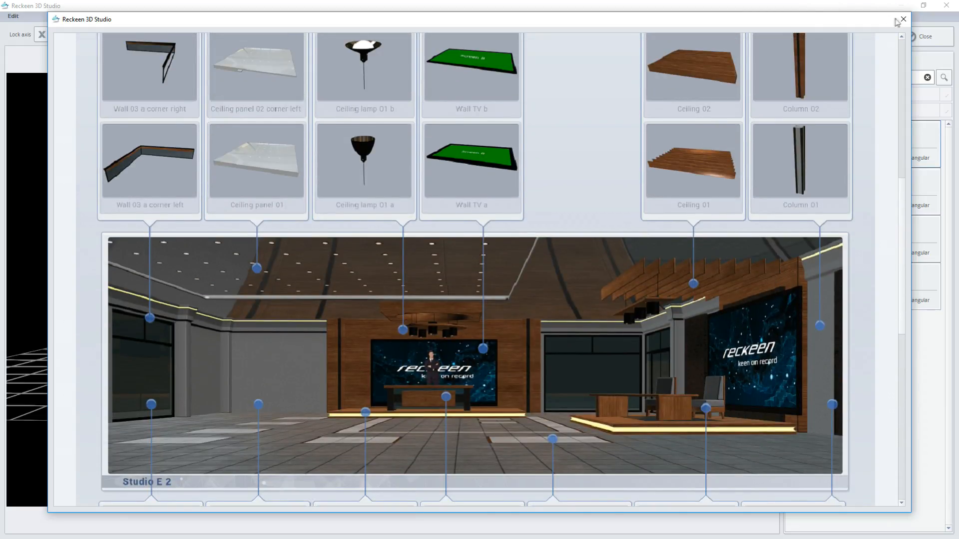
click(903, 19)
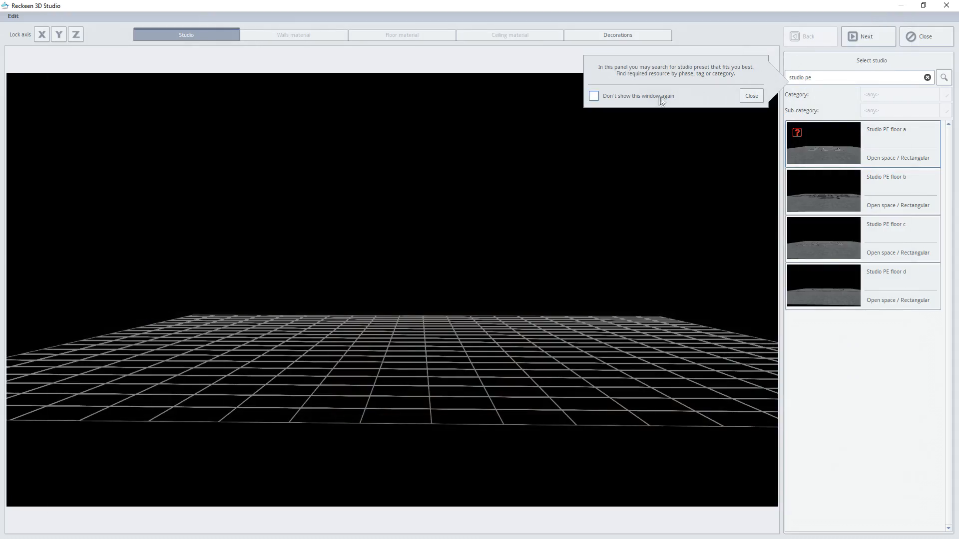
Load the Studio PE floor a template and dismiss the search hints, keeping the results-list hint from showing again
click(751, 96)
mouse_move(806, 145)
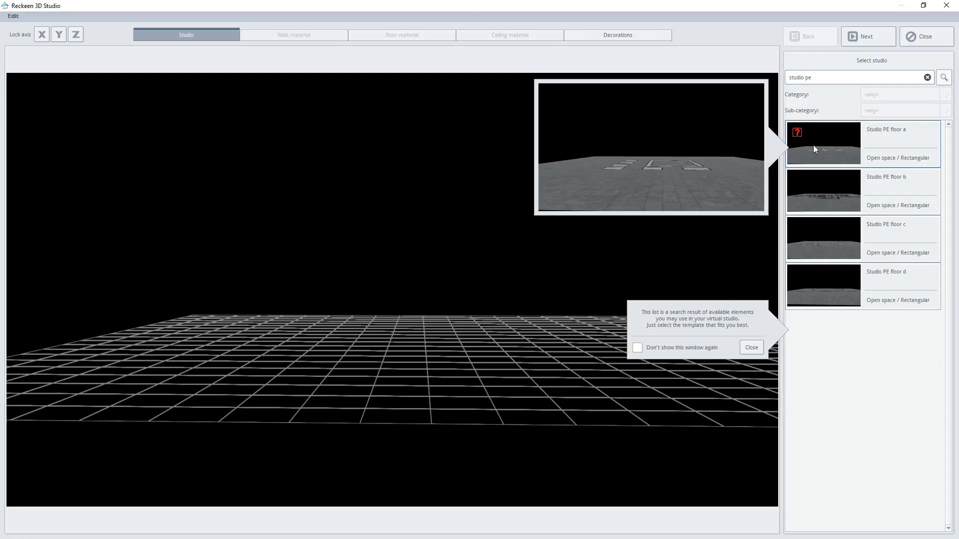
click(813, 144)
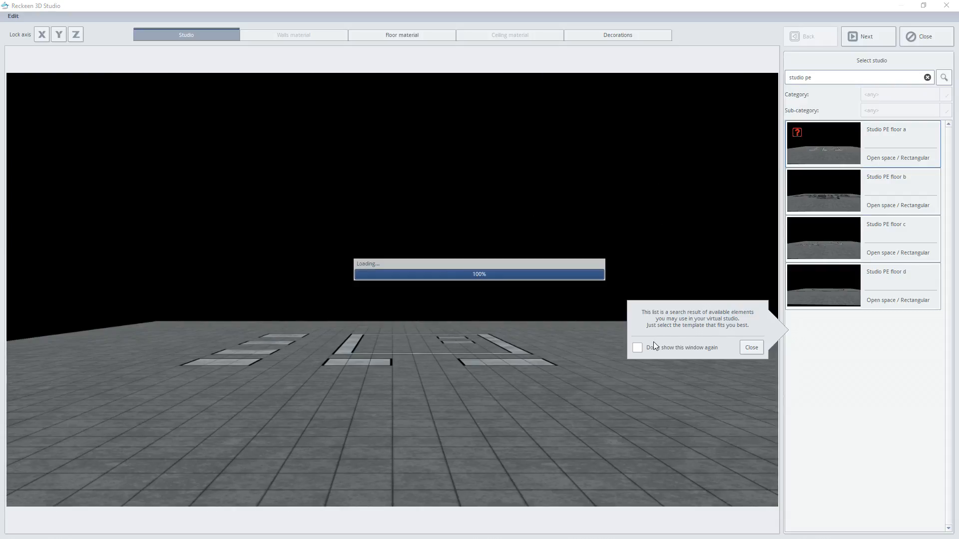
click(638, 348)
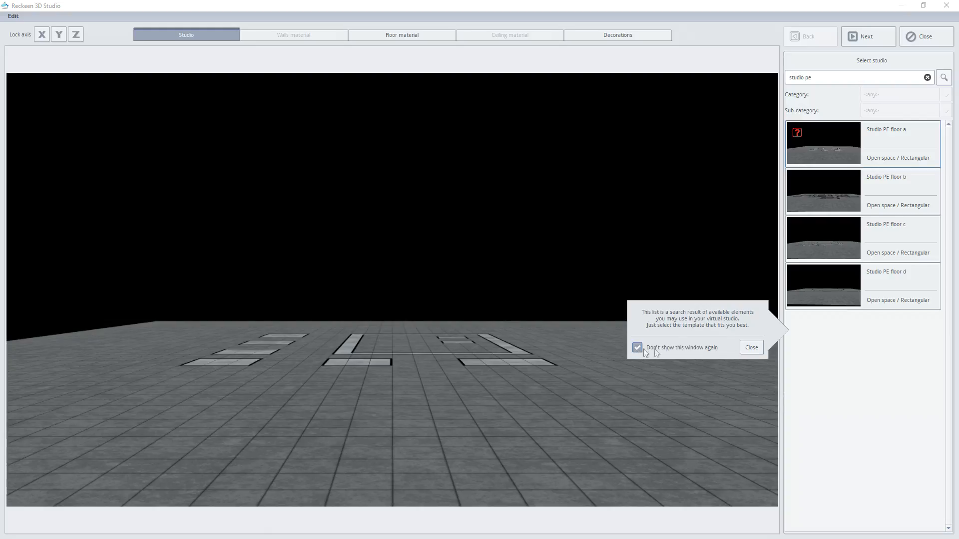
click(751, 348)
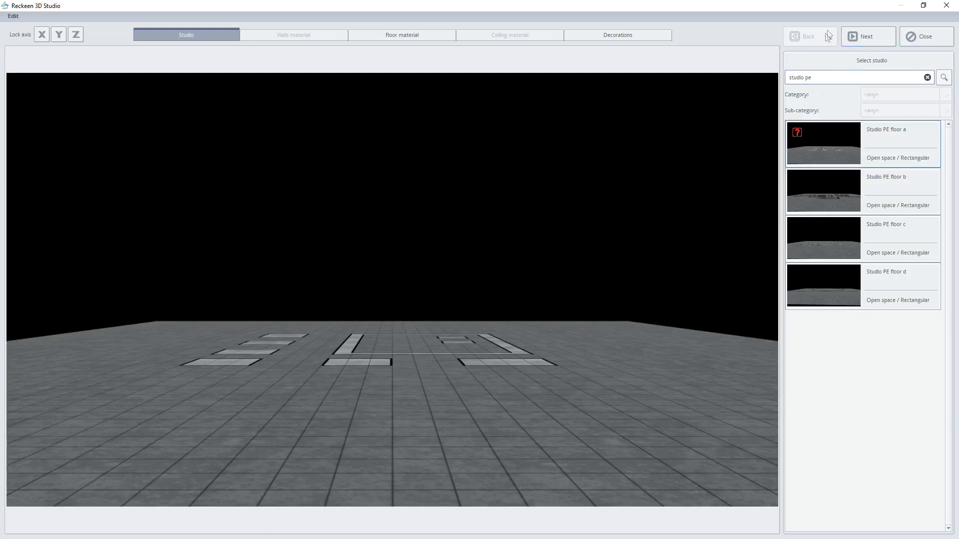
Proceed to the floor material choice, search the materials for "wood", and clear the search
click(864, 40)
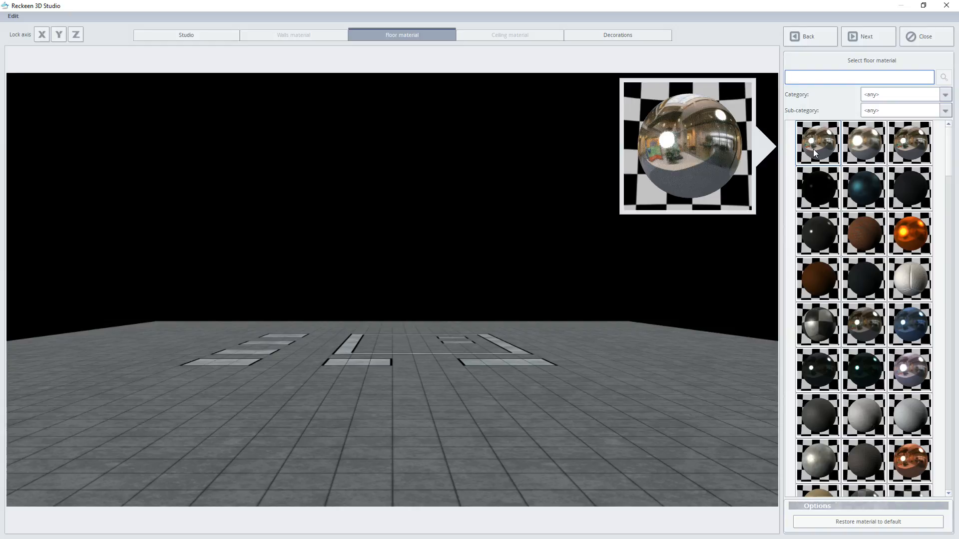
mouse_move(814, 150)
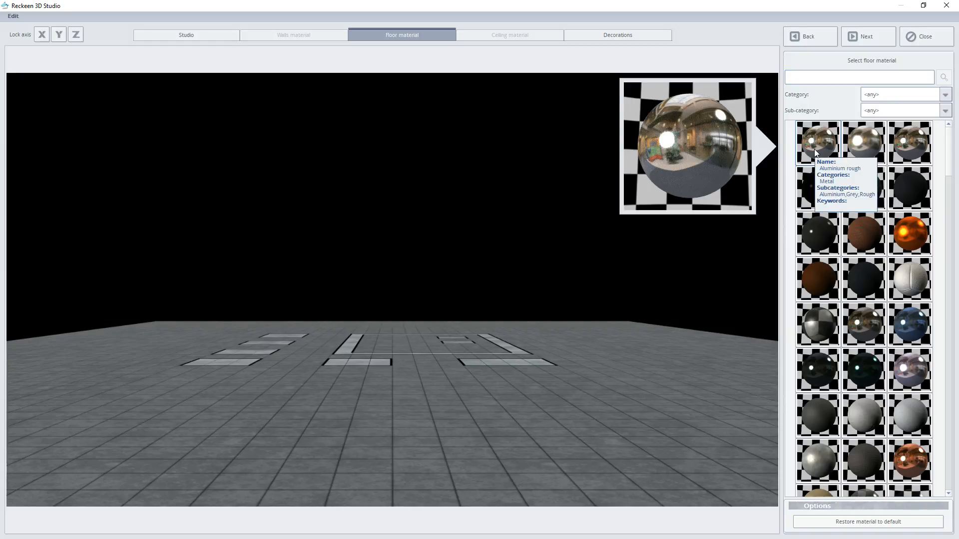
click(806, 75)
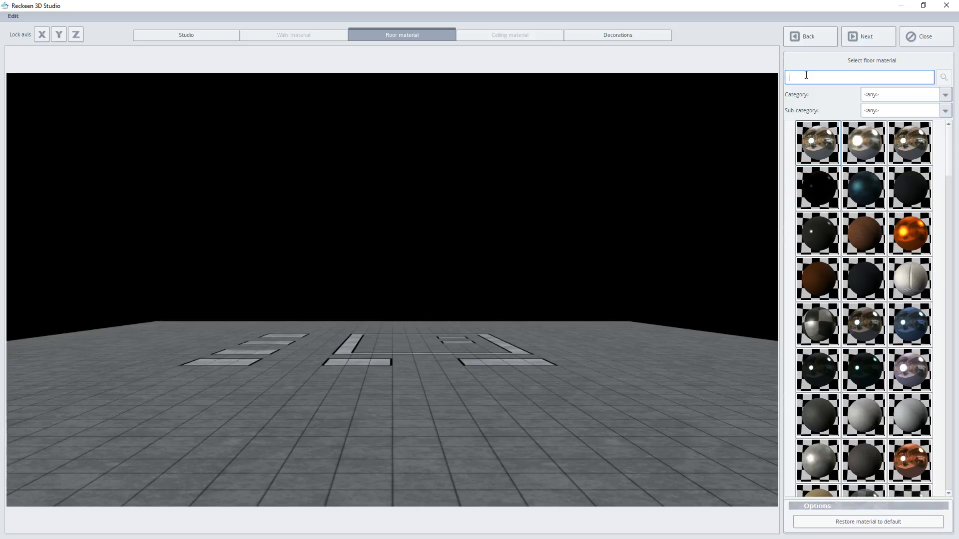
text(wood)
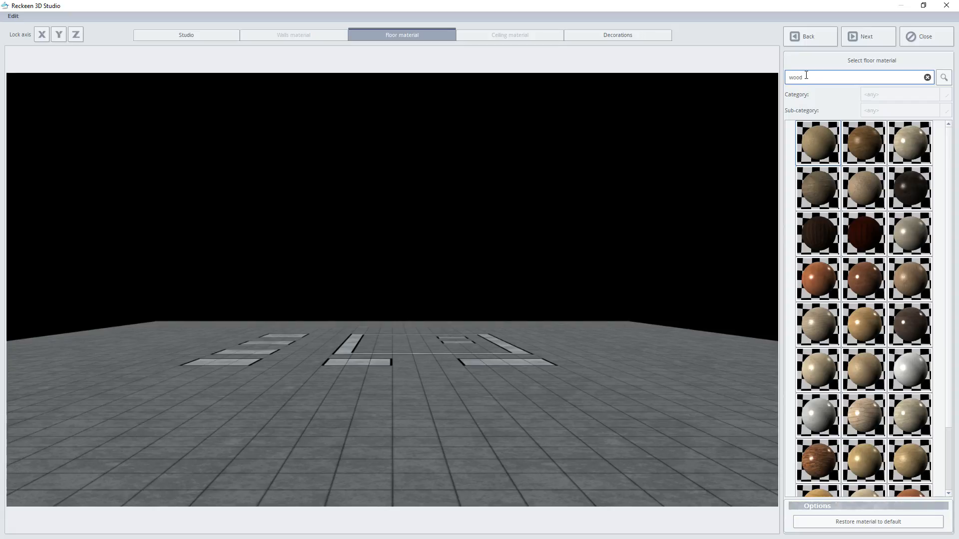
double_click(806, 75)
key(BackSpace)
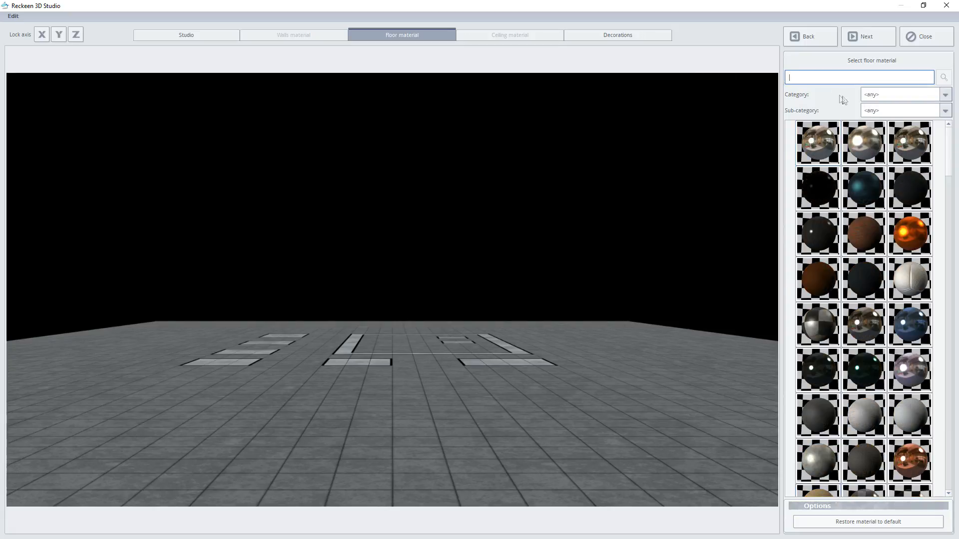
Try the reddish-brown striped material from the Wood category, Shiny sub-category on the floor, and restore the default floor material
click(886, 94)
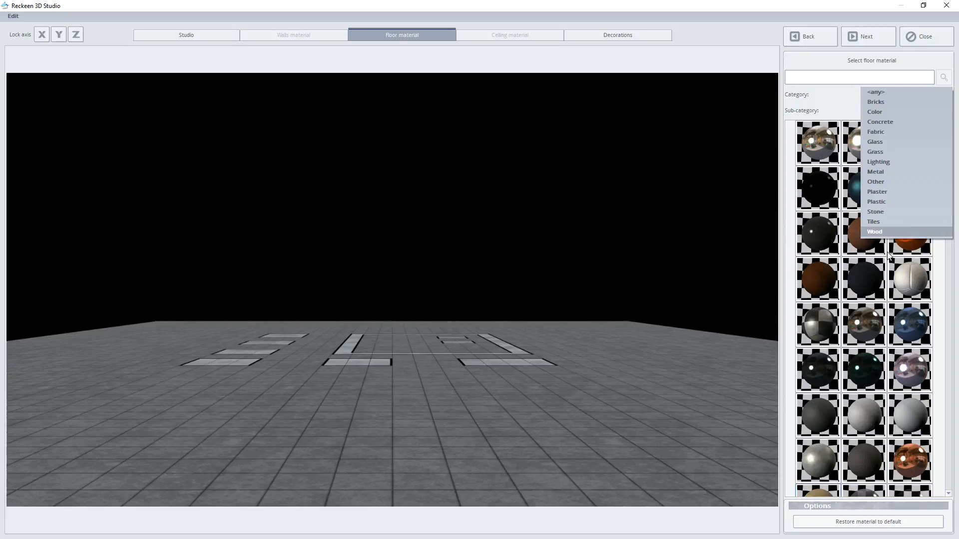
click(876, 231)
click(879, 110)
click(882, 189)
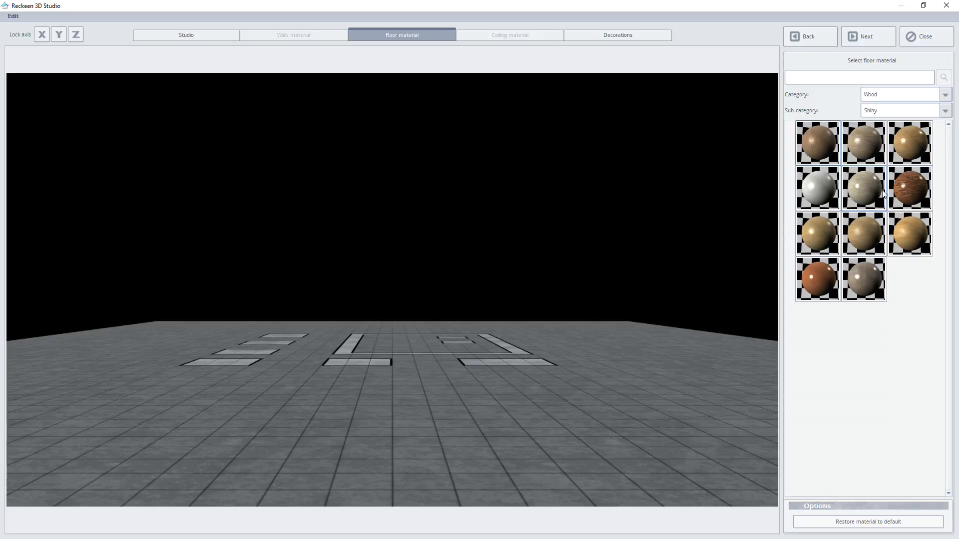
mouse_move(884, 194)
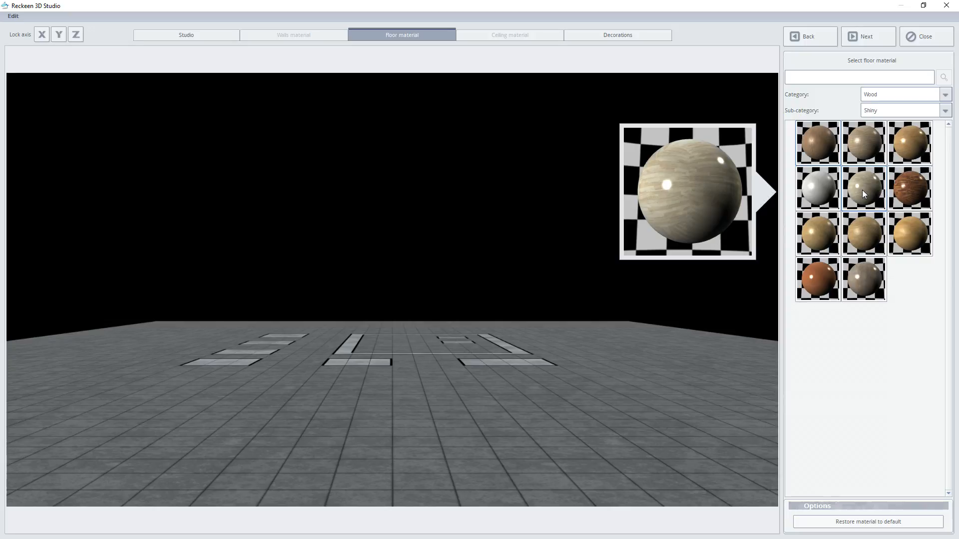
click(909, 190)
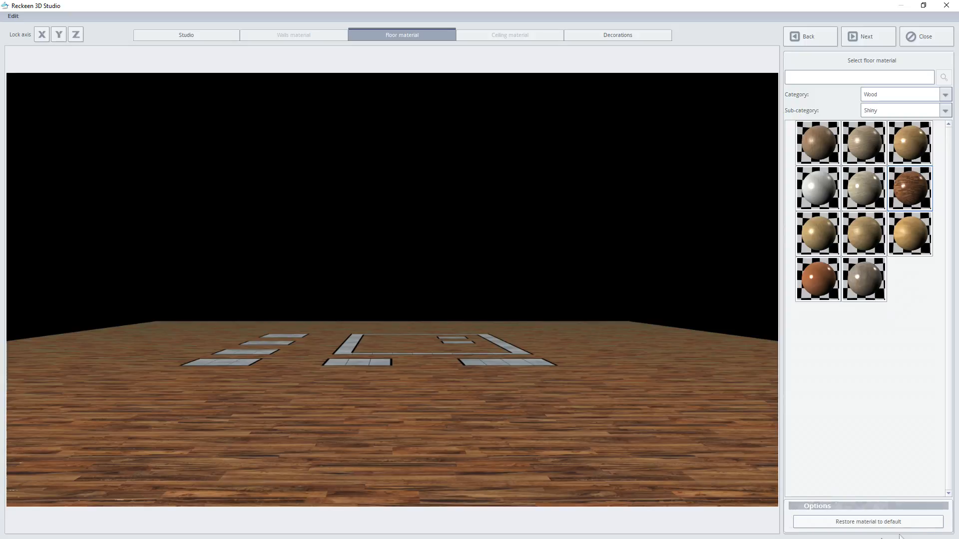
click(851, 522)
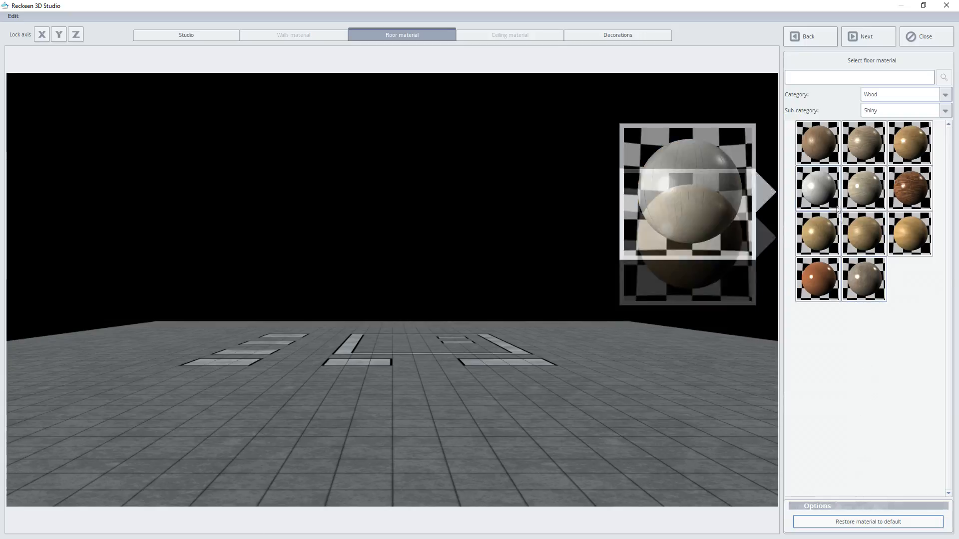
Proceed to the decorations stage and dismiss the placeholder hint, keeping it from showing again
click(864, 34)
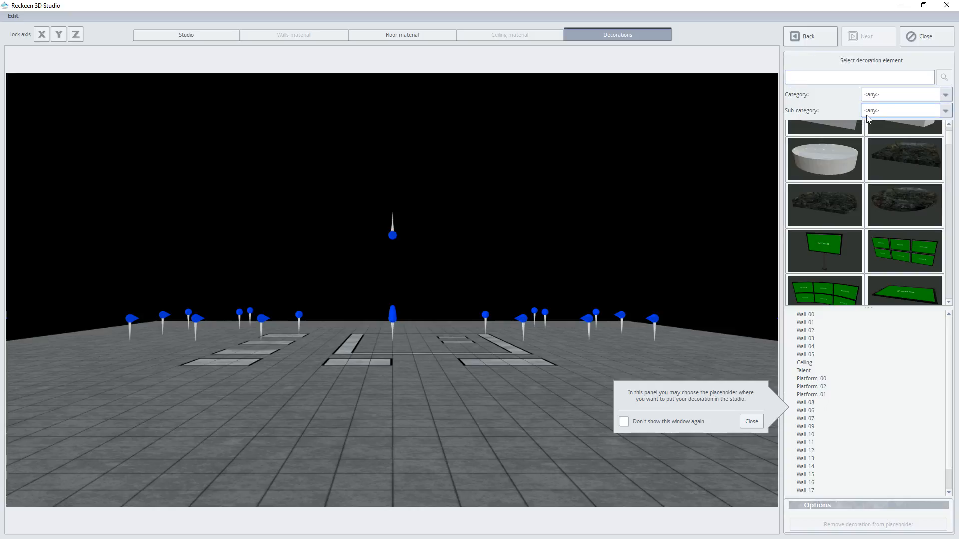
mouse_move(825, 158)
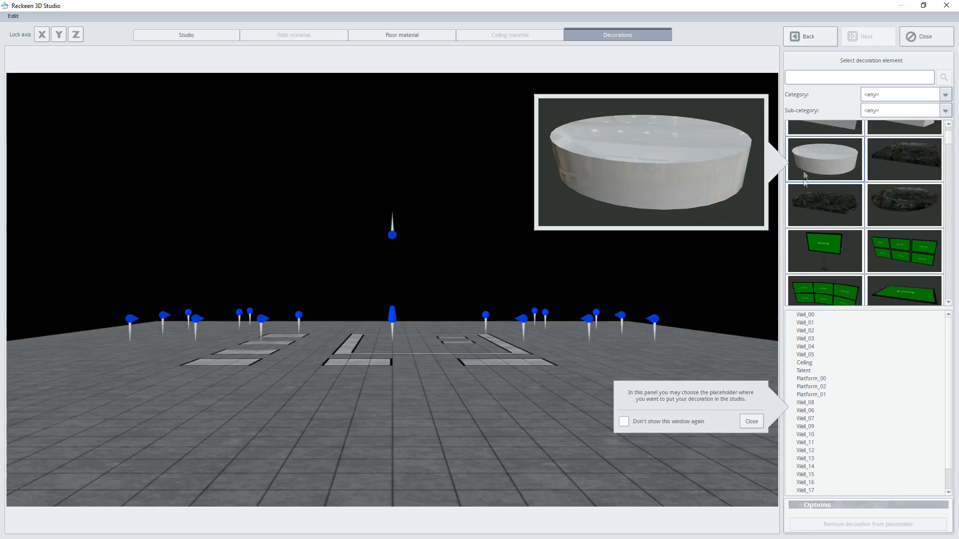
mouse_move(937, 163)
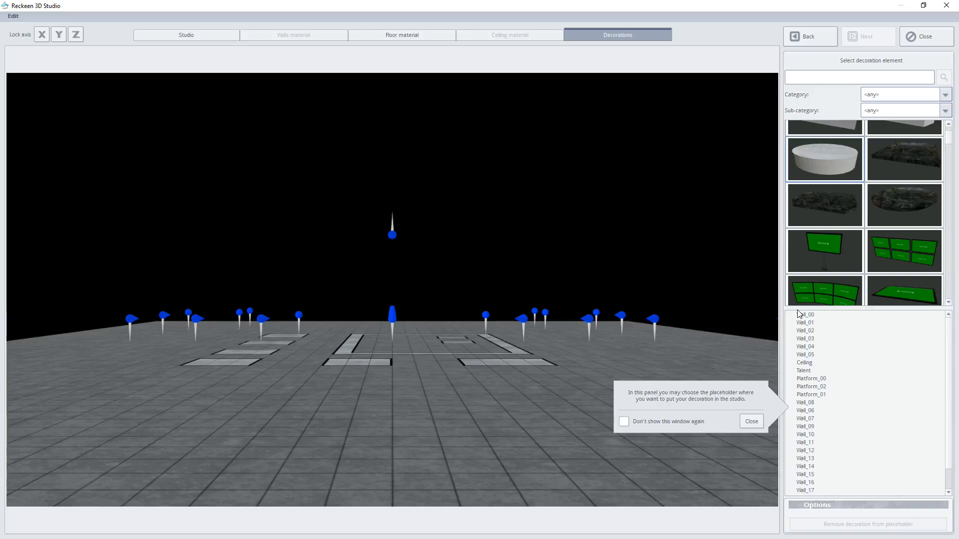
click(624, 422)
click(751, 421)
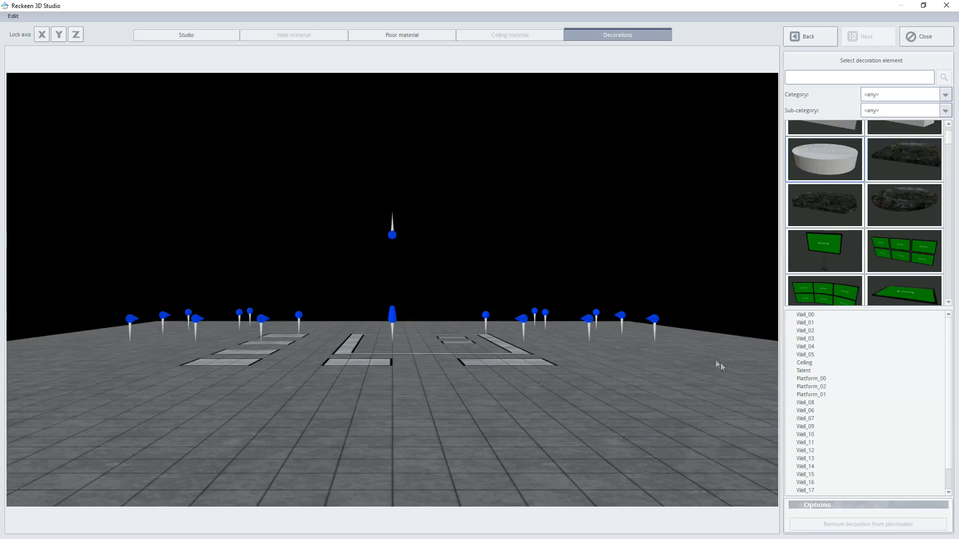
Select the Platform_00 placeholder and examine the layout of the placeholders across the studio floor
click(391, 316)
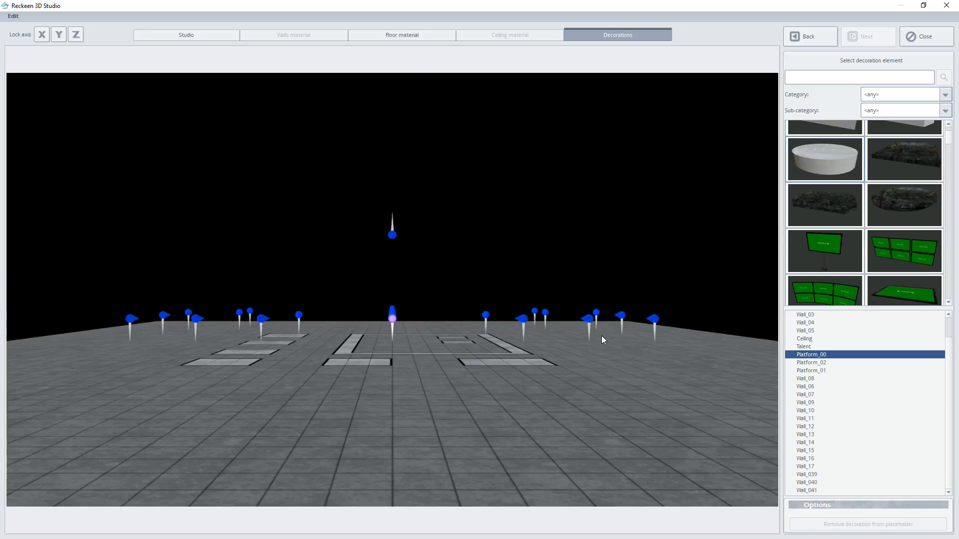
middle_drag(553, 373, 559, 421)
middle_drag(528, 354, 487, 415)
scroll(500, 377, up, 5)
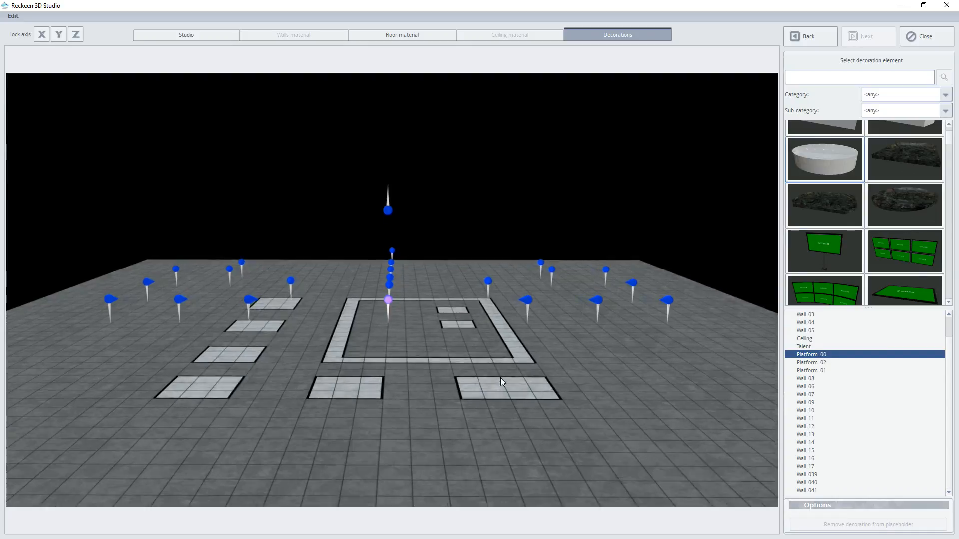
scroll(502, 376, down, 5)
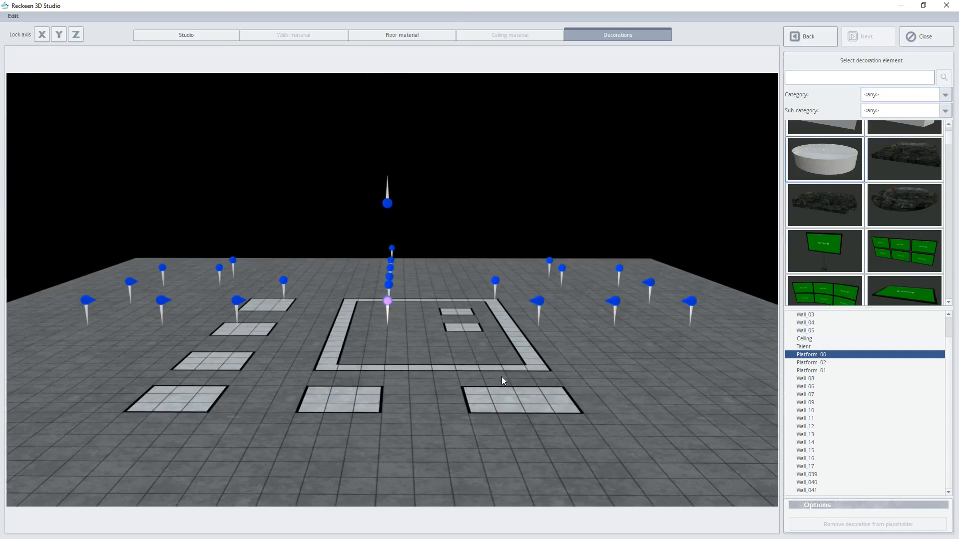
middle_drag(511, 366, 480, 369)
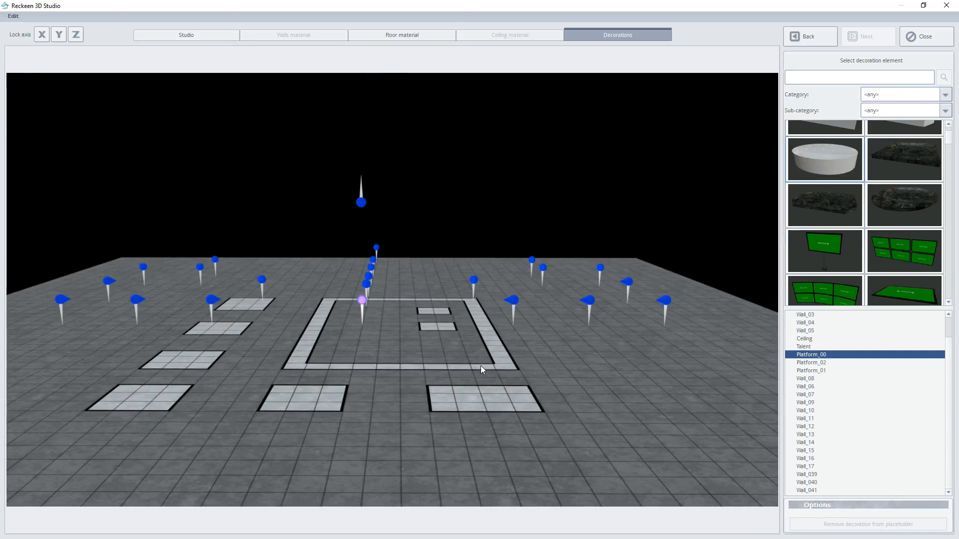
middle_drag(524, 361, 504, 363)
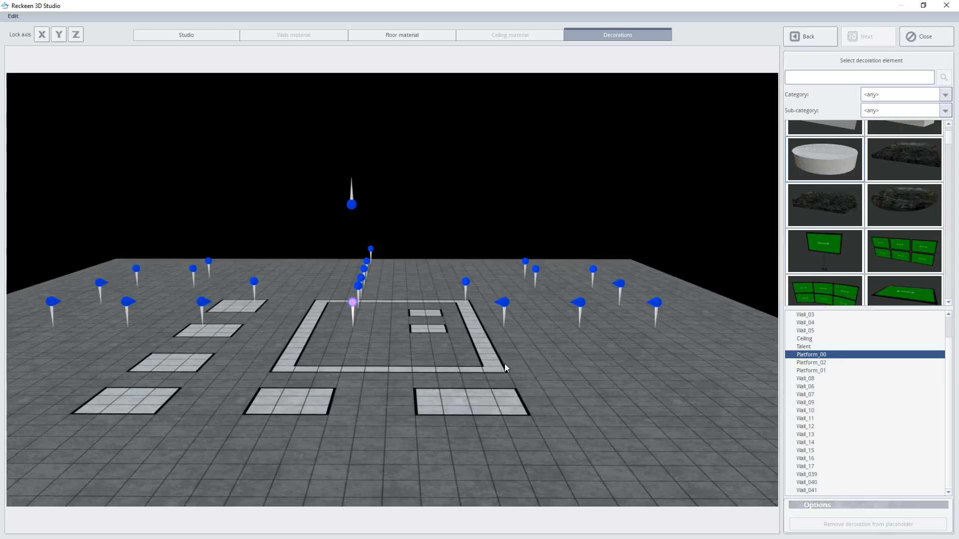
Place the grey-framed window wall with two upper panes from the Studio PE category on the Wall_13 placeholder
click(368, 262)
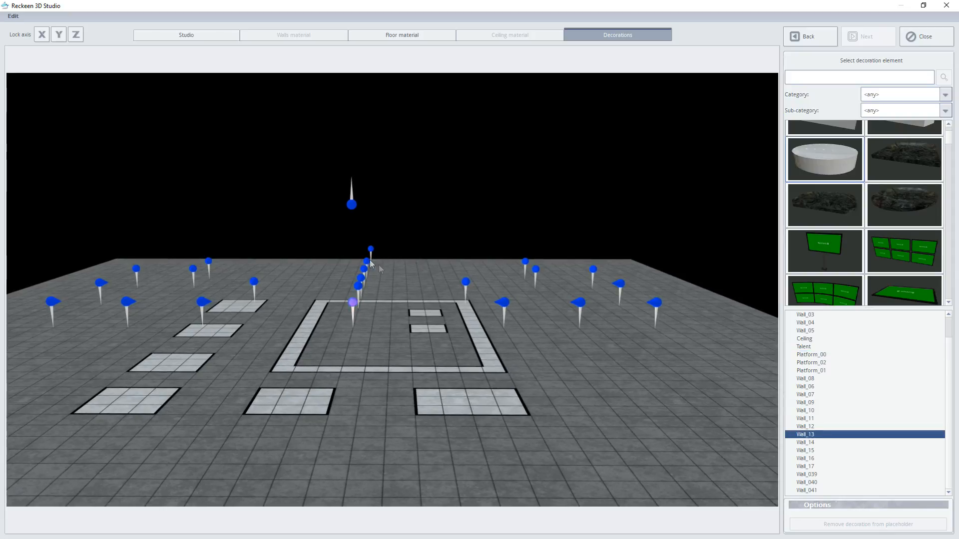
middle_drag(414, 289, 419, 332)
scroll(419, 333, up, 5)
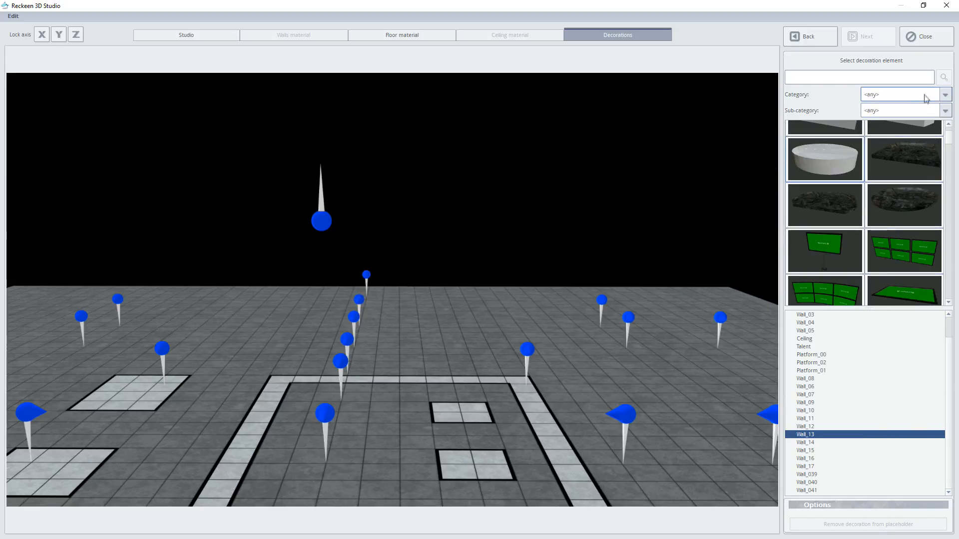
click(926, 93)
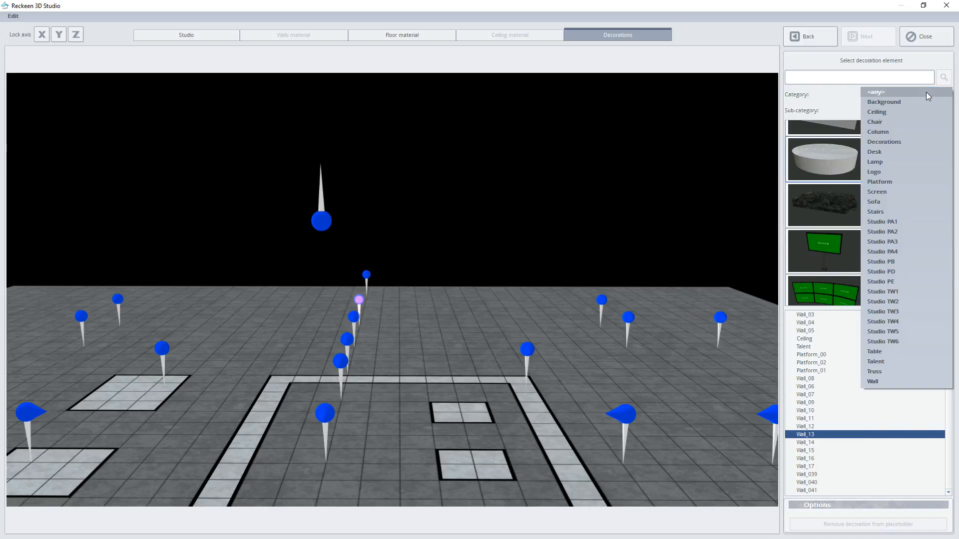
click(888, 279)
scroll(896, 255, down, 5)
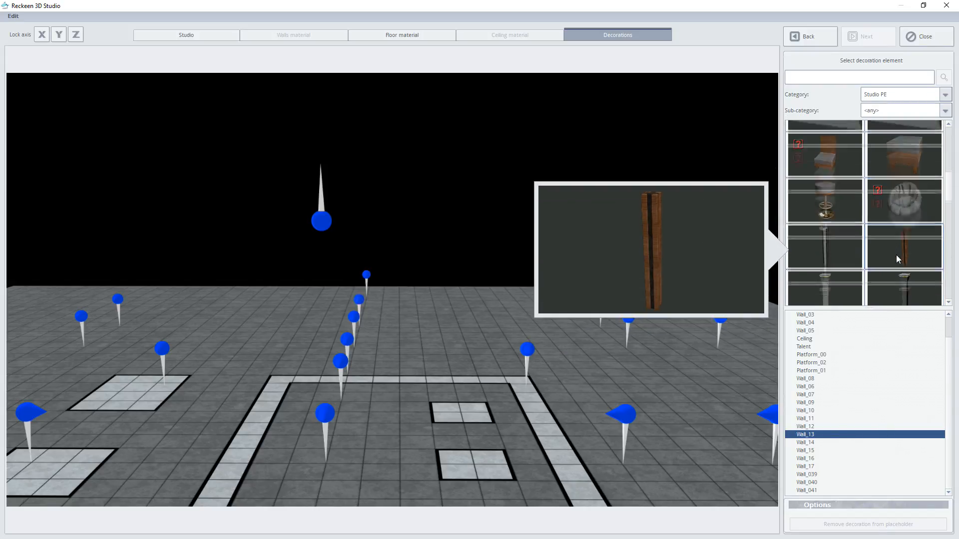
scroll(895, 258, down, 8)
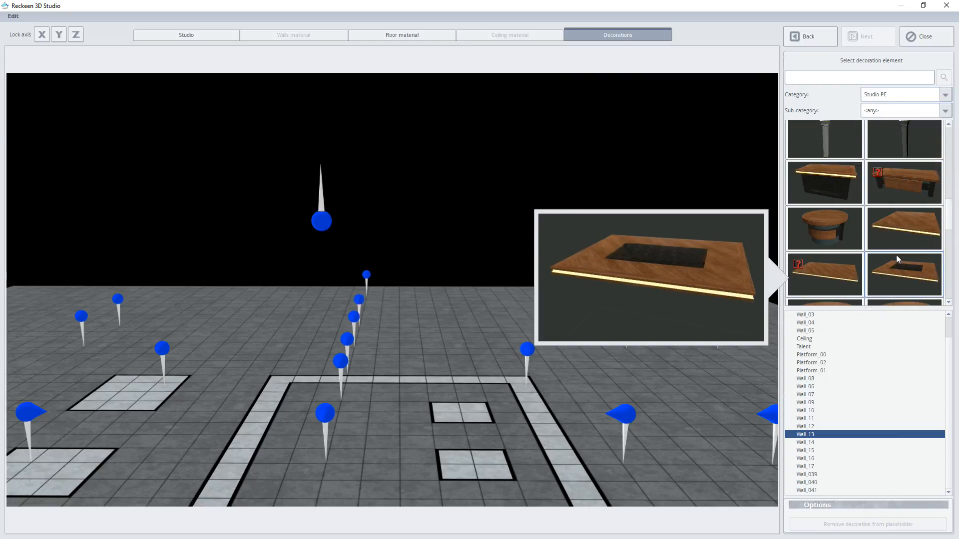
scroll(895, 255, up, 5)
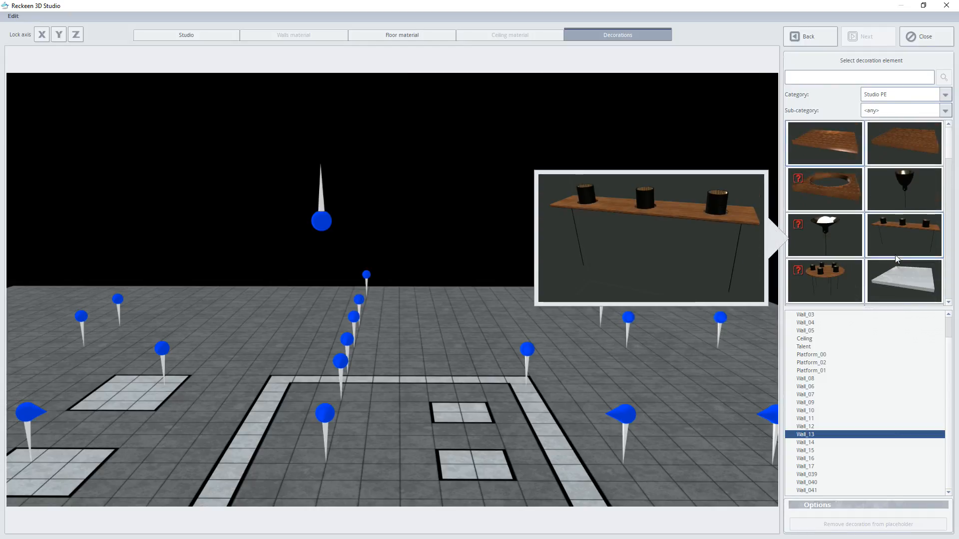
drag(948, 144, 933, 259)
click(909, 187)
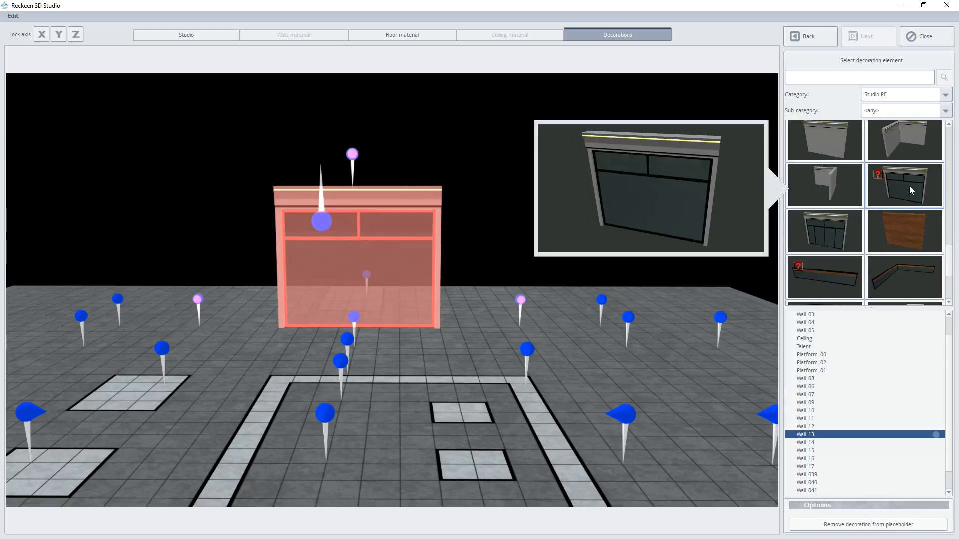
Examine the overview of matching Studio PE elements for the window wall, including the Studio E 2 example, and close it
double_click(874, 178)
scroll(690, 182, down, 8)
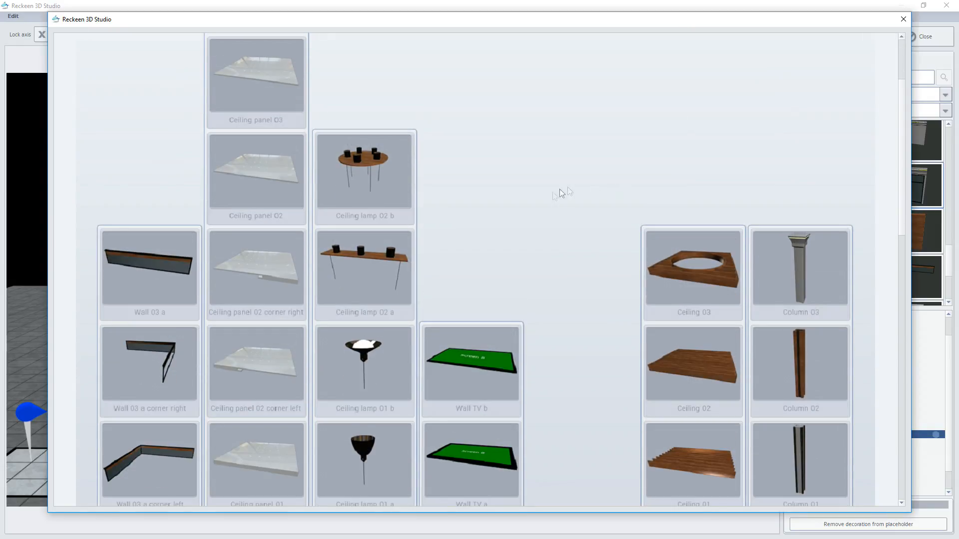
scroll(560, 232, down, 10)
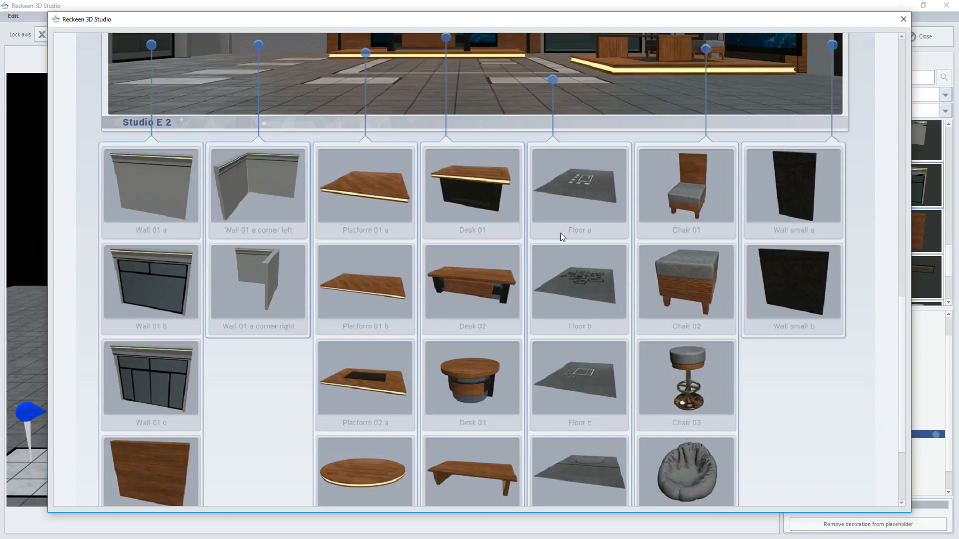
scroll(148, 189, up, 5)
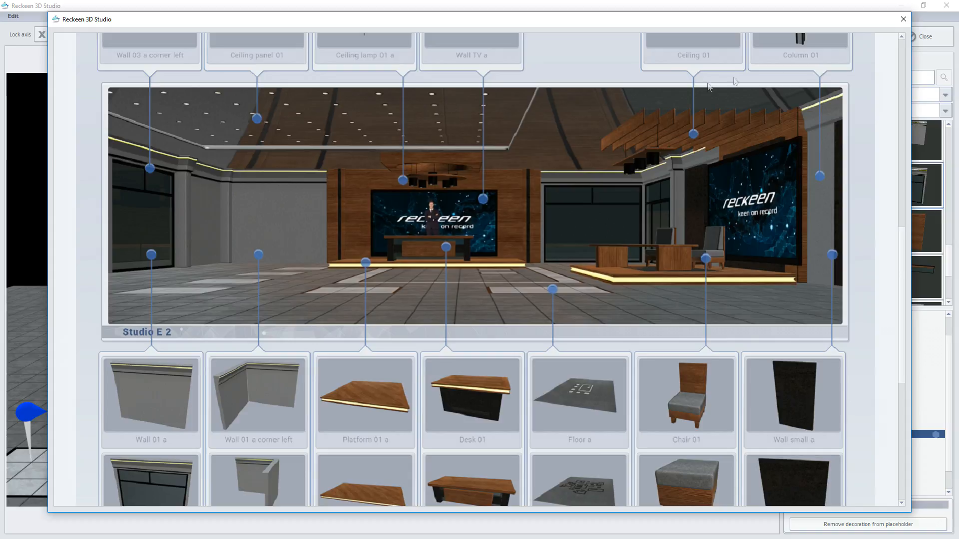
click(903, 19)
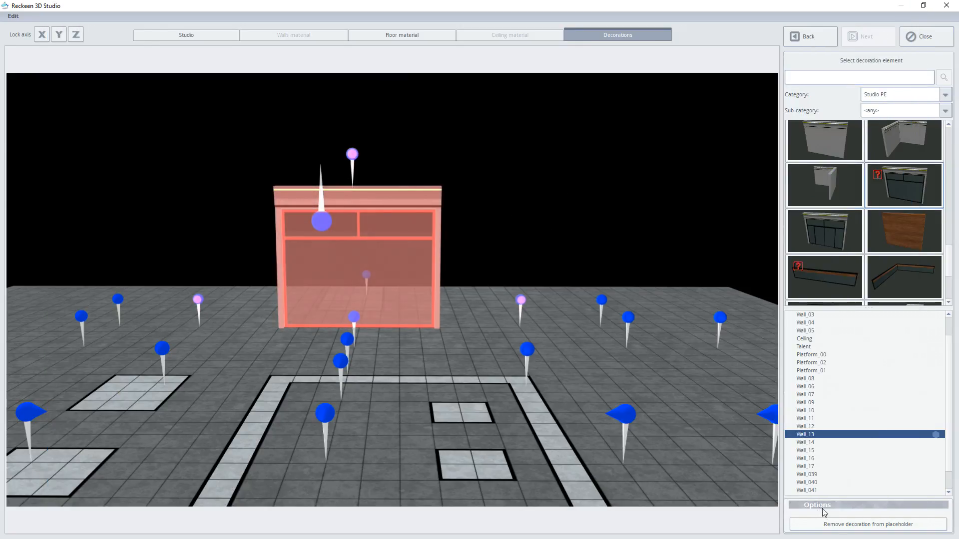
Remove the window wall from the Wall_13 placeholder, and select and deselect the Wall_02 placeholder
click(824, 524)
drag(461, 273, 433, 288)
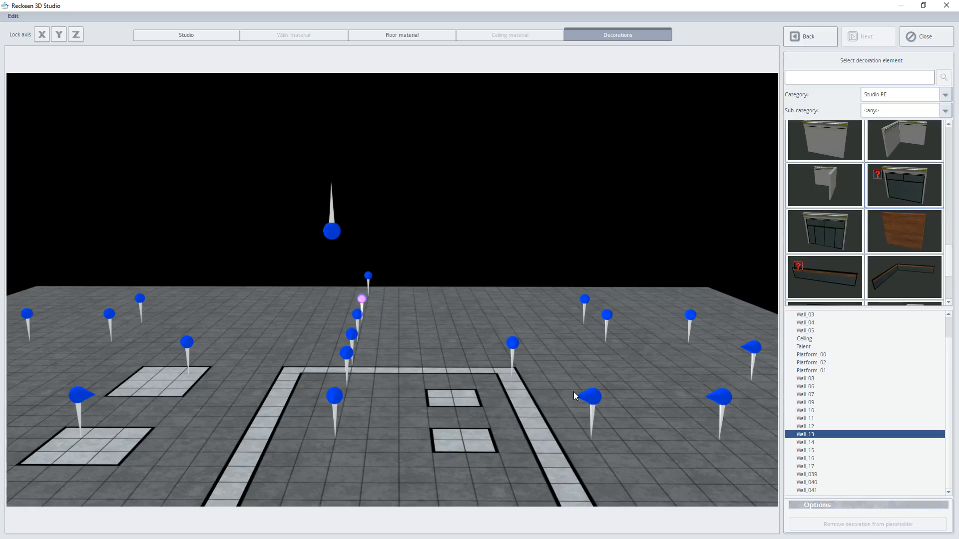
click(590, 397)
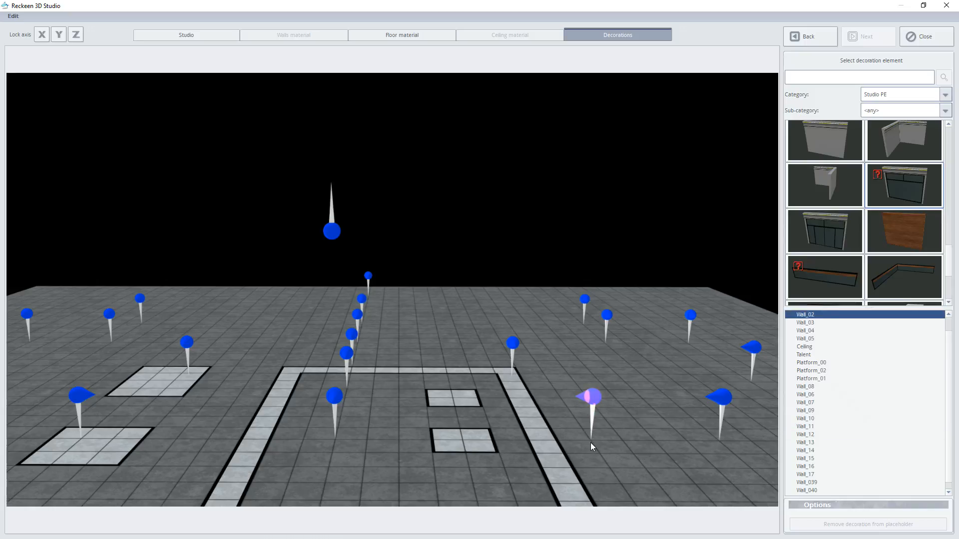
click(594, 395)
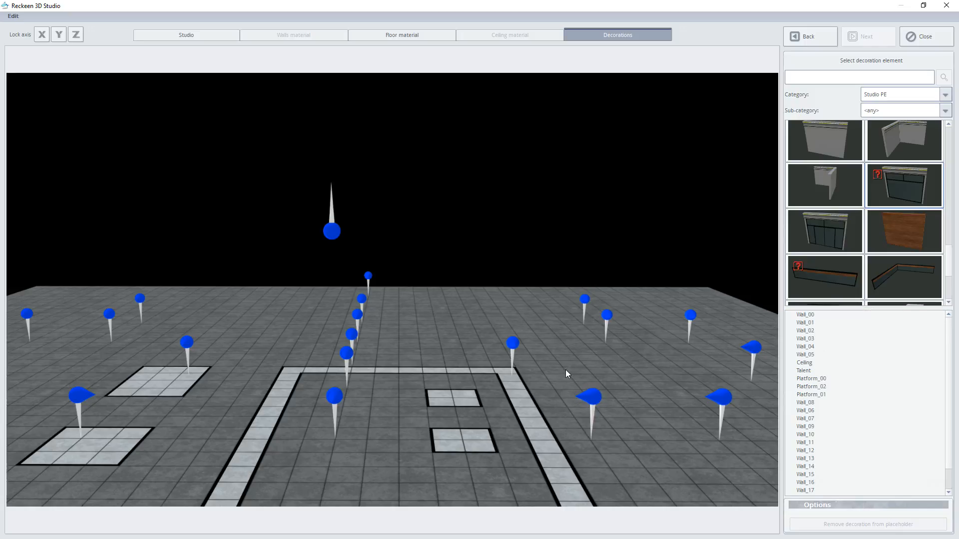
Place the grey-framed window wall with two upper panes on the Wall_13 placeholder
middle_drag(565, 369, 504, 380)
right_drag(541, 362, 473, 375)
middle_drag(480, 374, 449, 376)
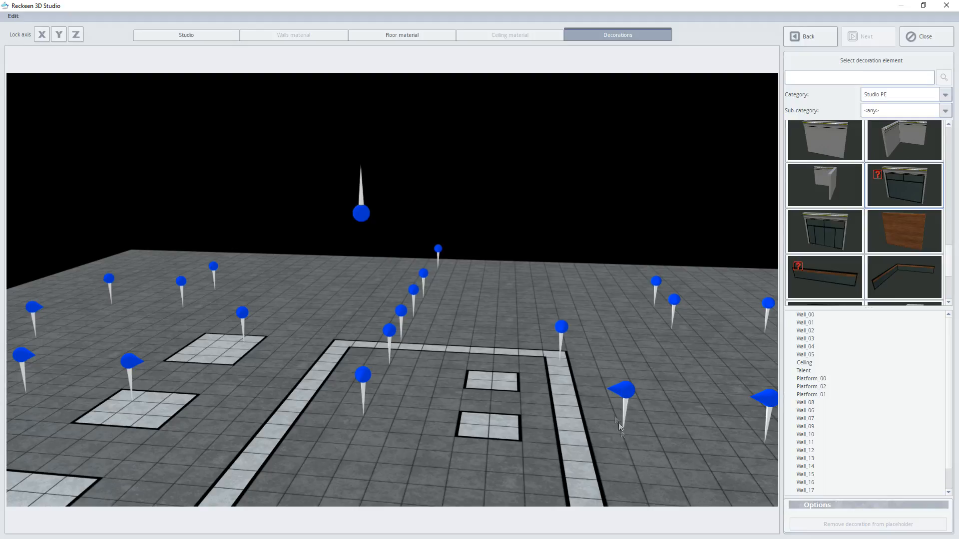
click(425, 276)
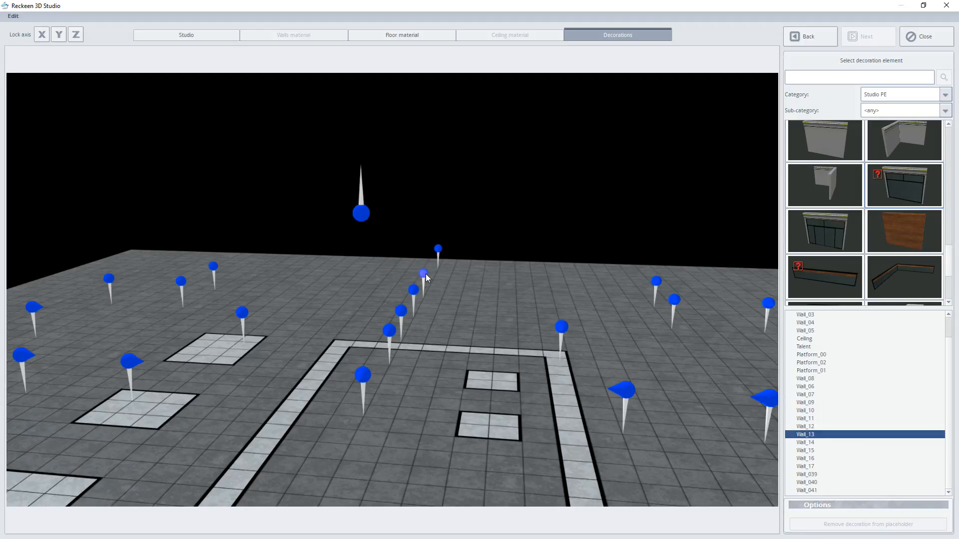
mouse_move(874, 196)
click(888, 187)
click(477, 239)
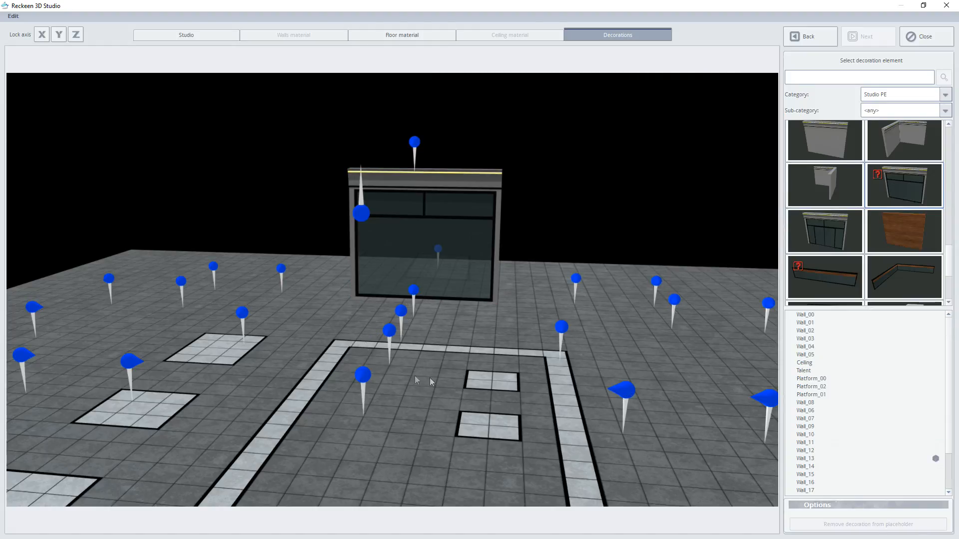
Add the same window wall with two upper panes to the Wall_02 placeholder
click(623, 391)
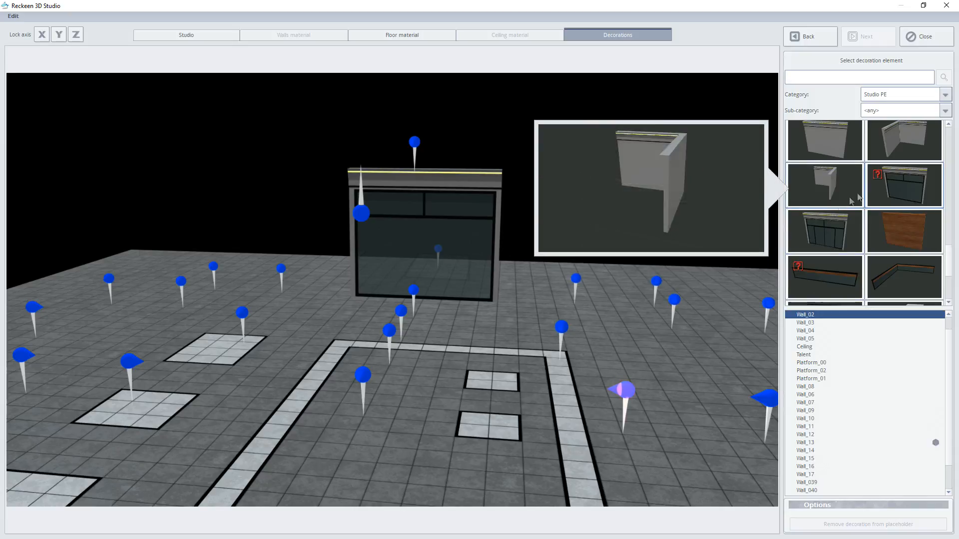
click(896, 182)
click(660, 275)
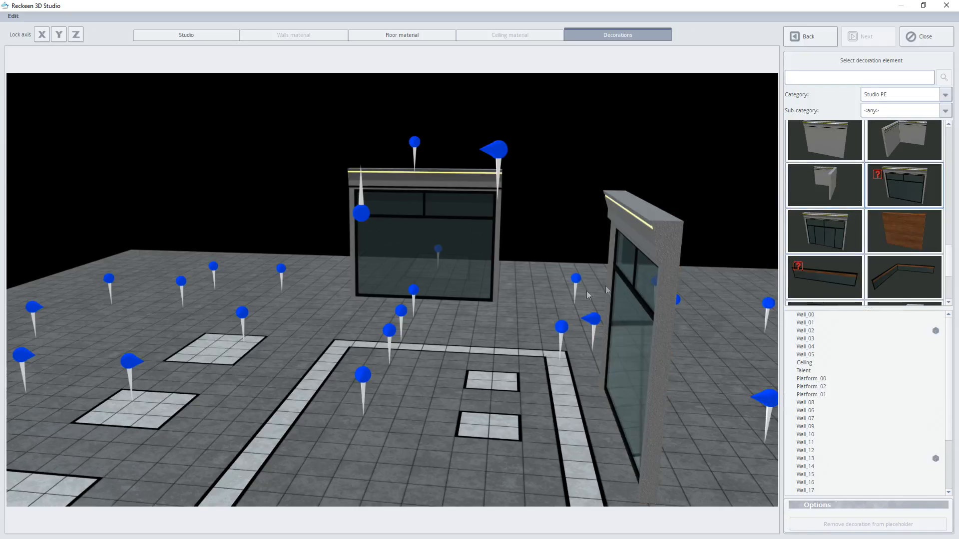
mouse_move(442, 336)
middle_down()
mouse_move(563, 323)
mouse_move(548, 327)
middle_up()
middle_drag(453, 315, 544, 314)
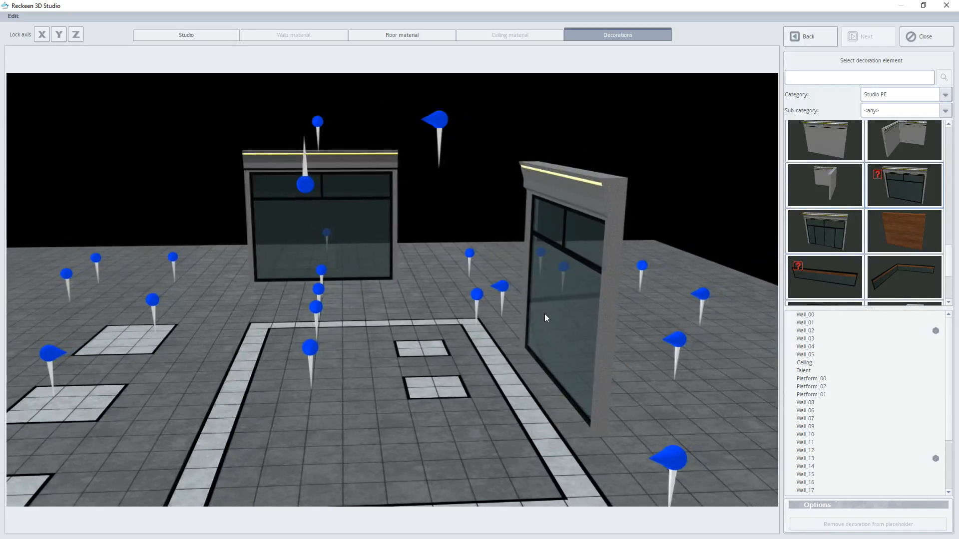
middle_drag(461, 323, 453, 325)
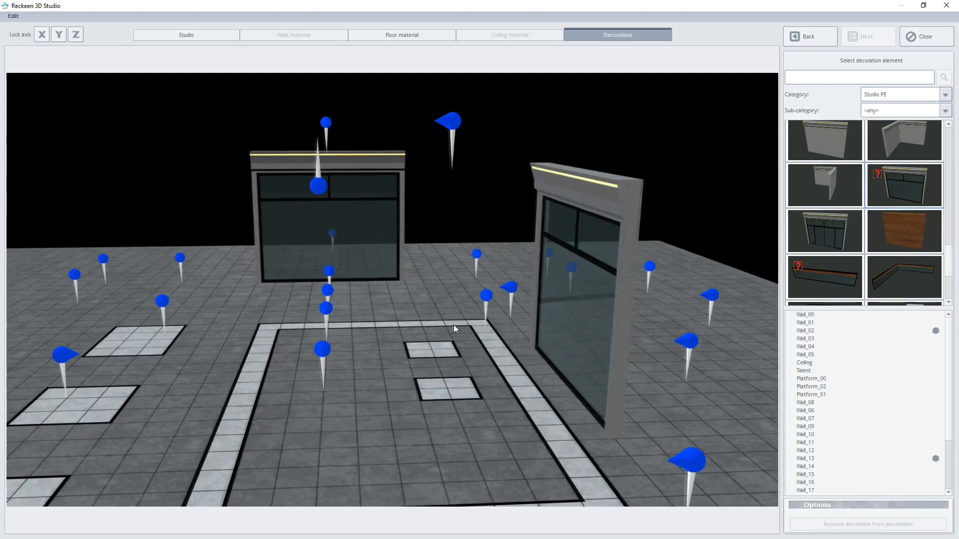
Remove the window wall decoration from the Wall_02 placeholder
click(607, 282)
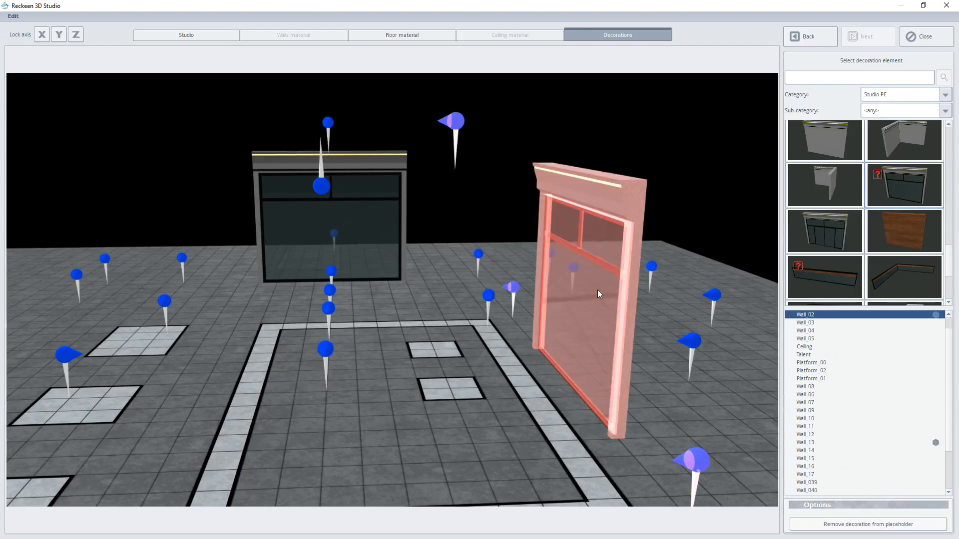
click(599, 293)
click(598, 293)
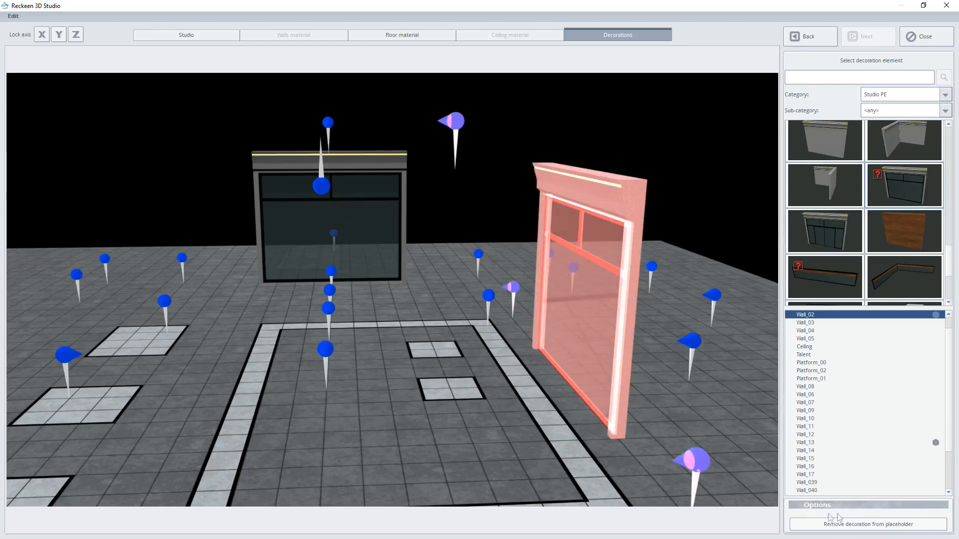
click(851, 527)
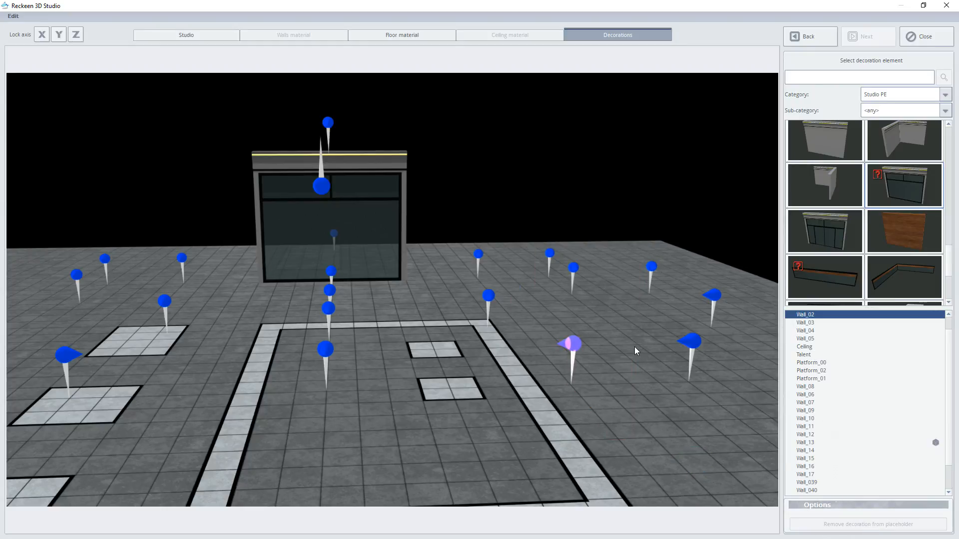
Attach the plain wooden wall to the Wall_01 placeholder beside the window wall on Wall_13
click(364, 220)
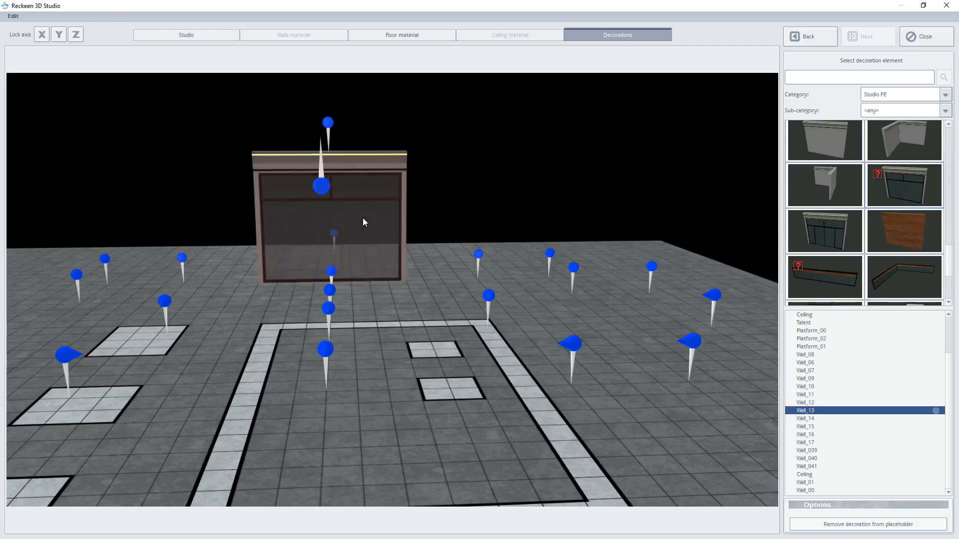
middle_drag(392, 299, 491, 332)
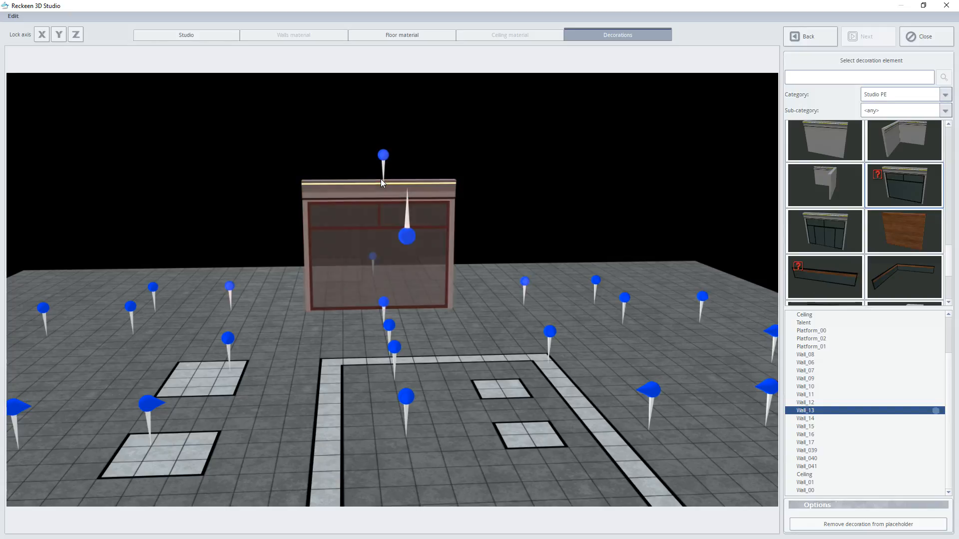
click(523, 282)
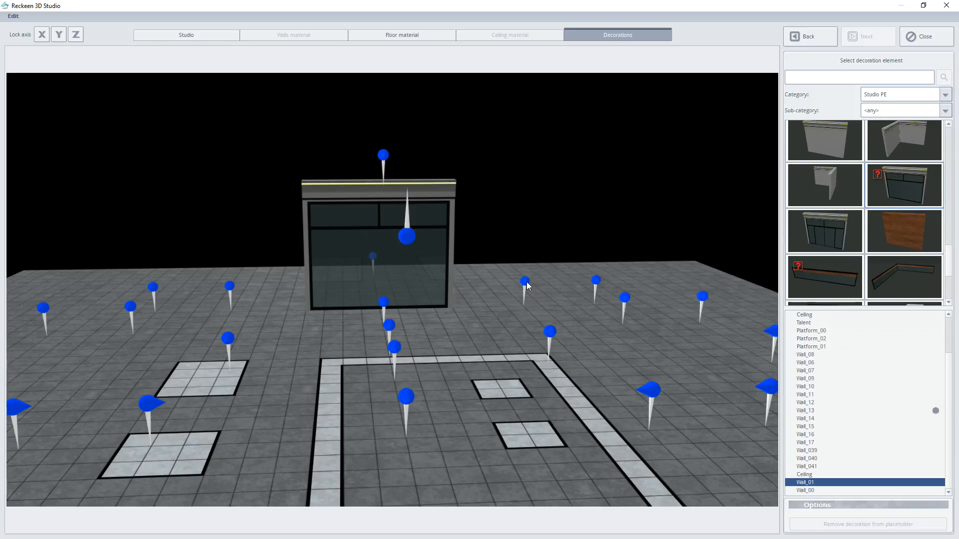
click(888, 223)
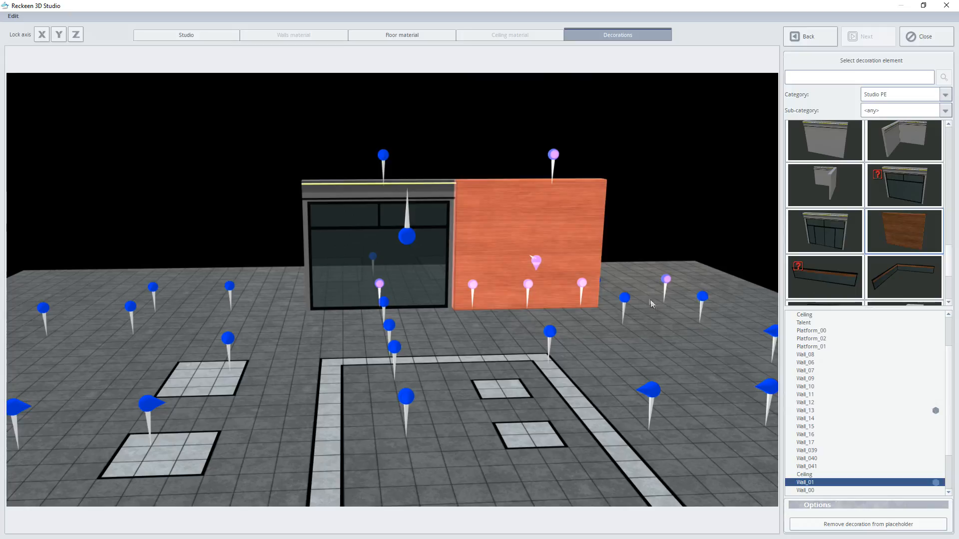
Attach the grey corner wall that turns toward the front to the Wall_01 placeholder beside the wooden wall
click(667, 280)
mouse_move(799, 192)
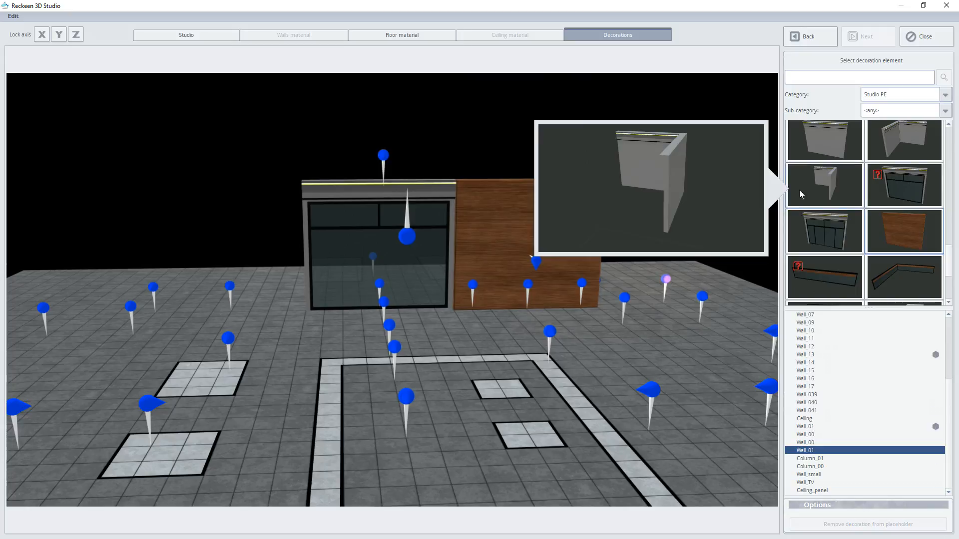
click(817, 187)
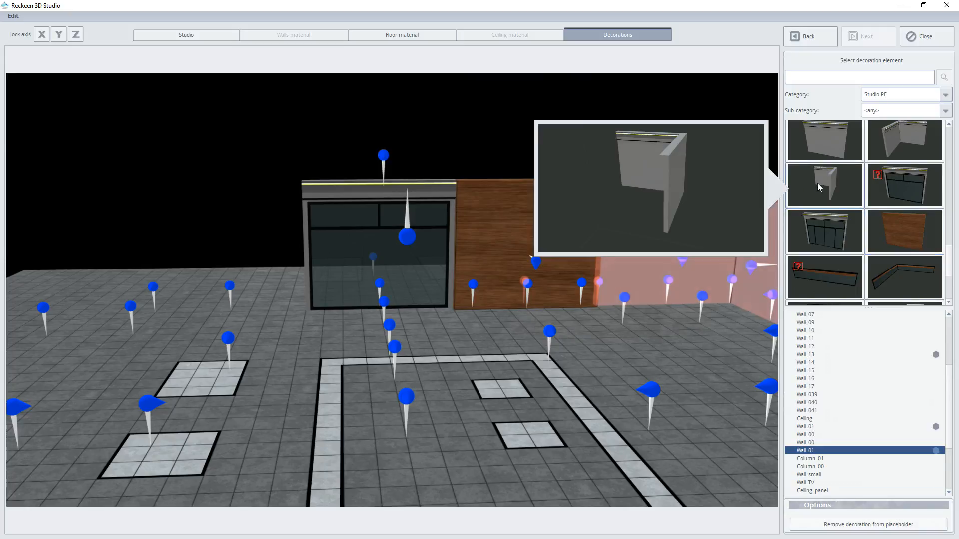
drag(693, 318, 604, 345)
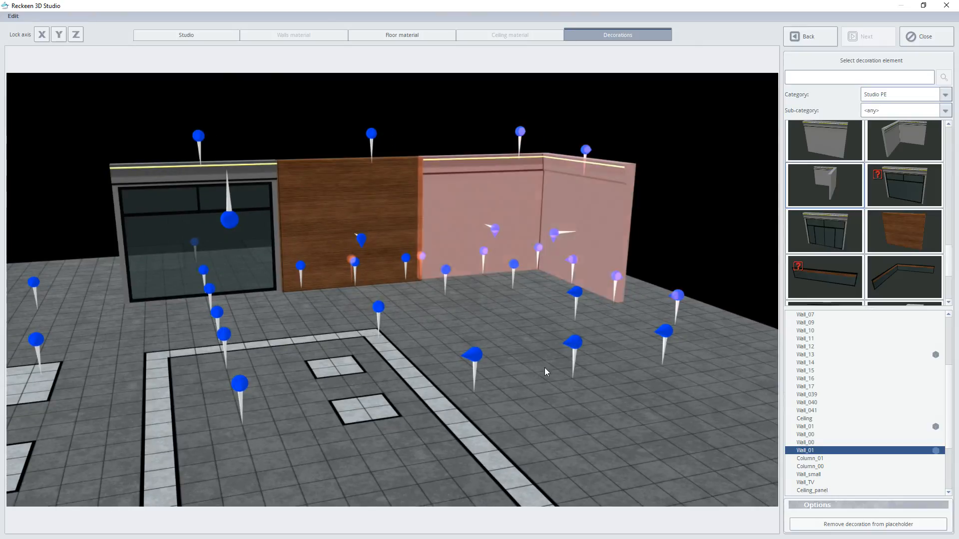
right_drag(545, 368, 576, 363)
Attach the window wall with two upper panes to the Wall_00 placeholder at the end of the corner wall
click(709, 294)
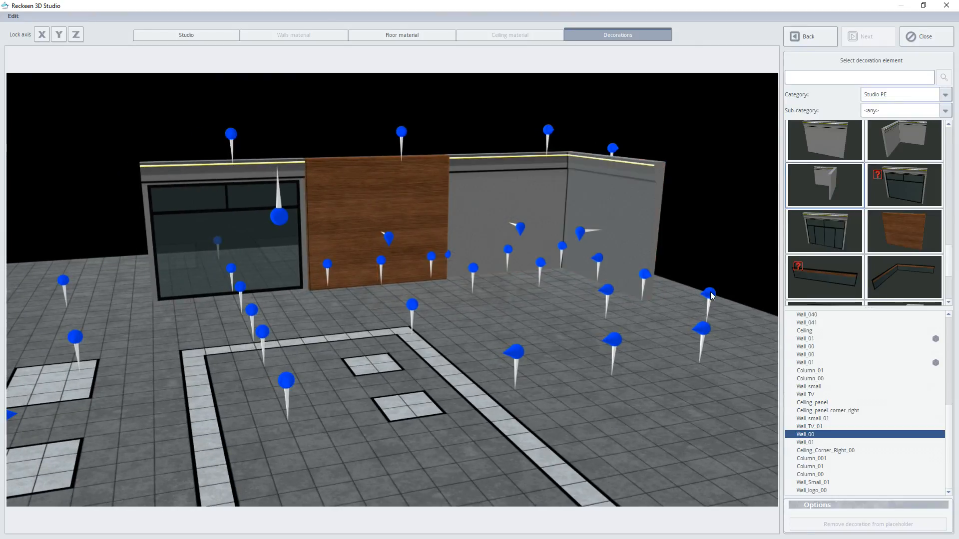
mouse_move(898, 192)
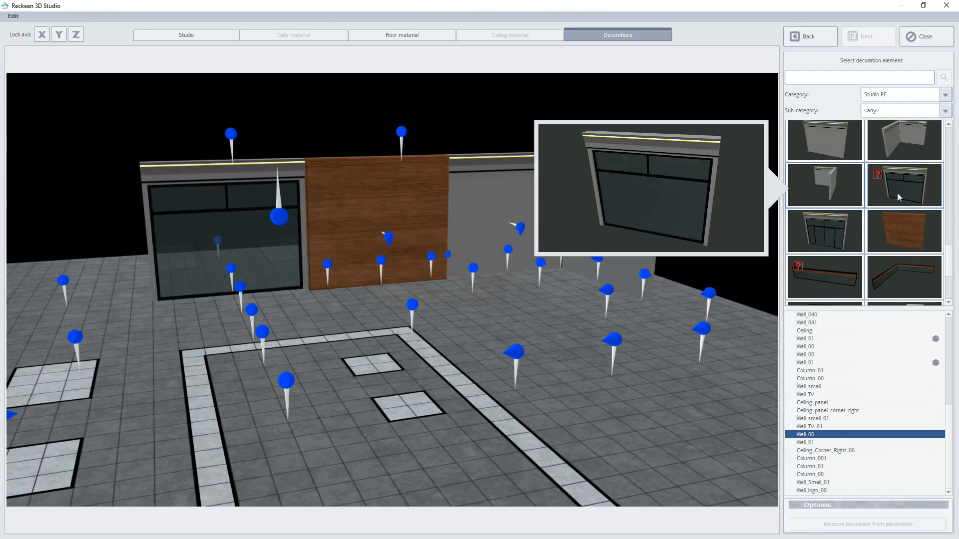
drag(898, 191, 701, 269)
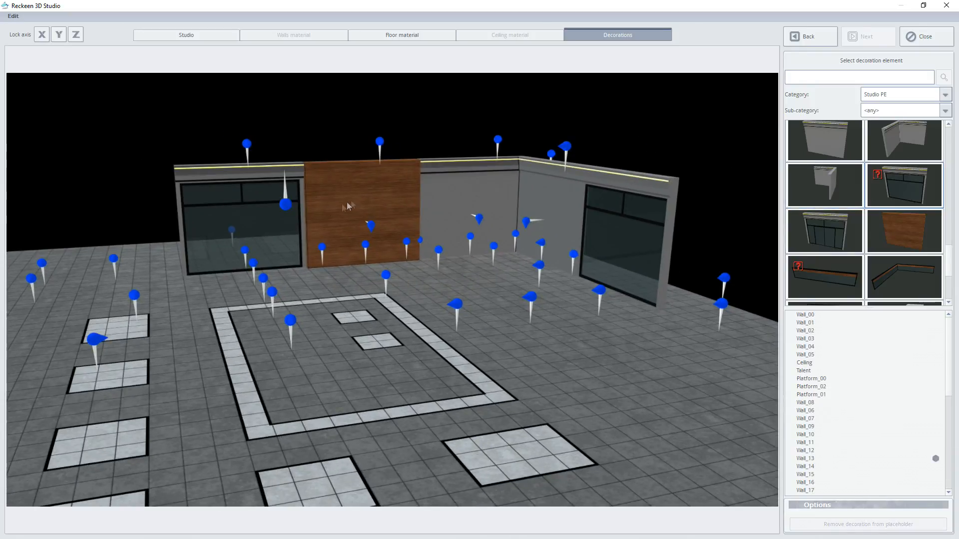
Remove the wooden wall with everything attached to it, then undo the removal and clear the selection
click(351, 199)
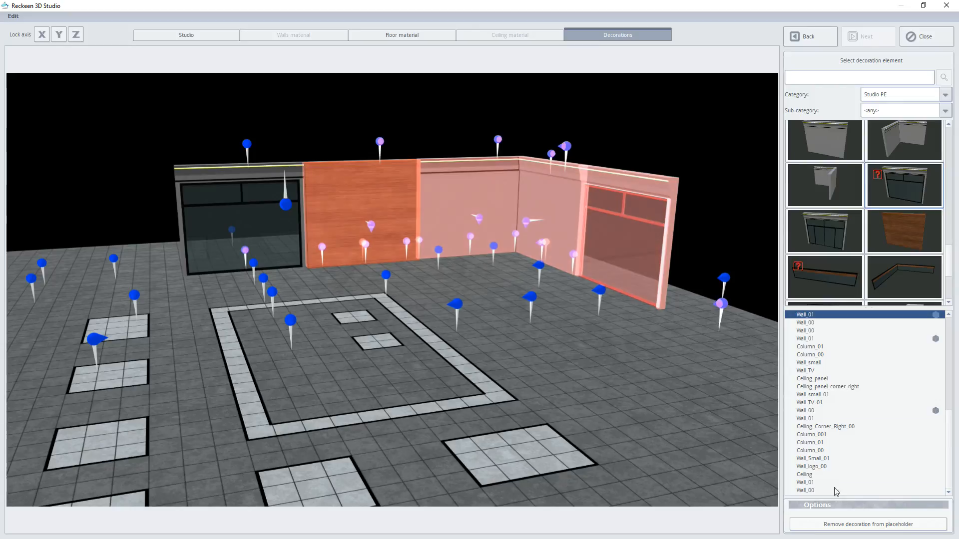
click(850, 524)
click(362, 243)
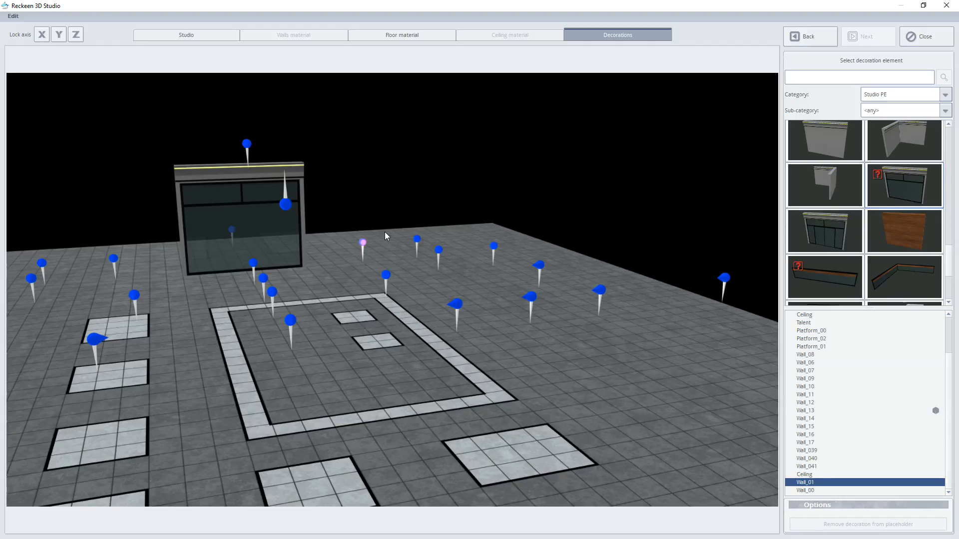
key(ctrl+z)
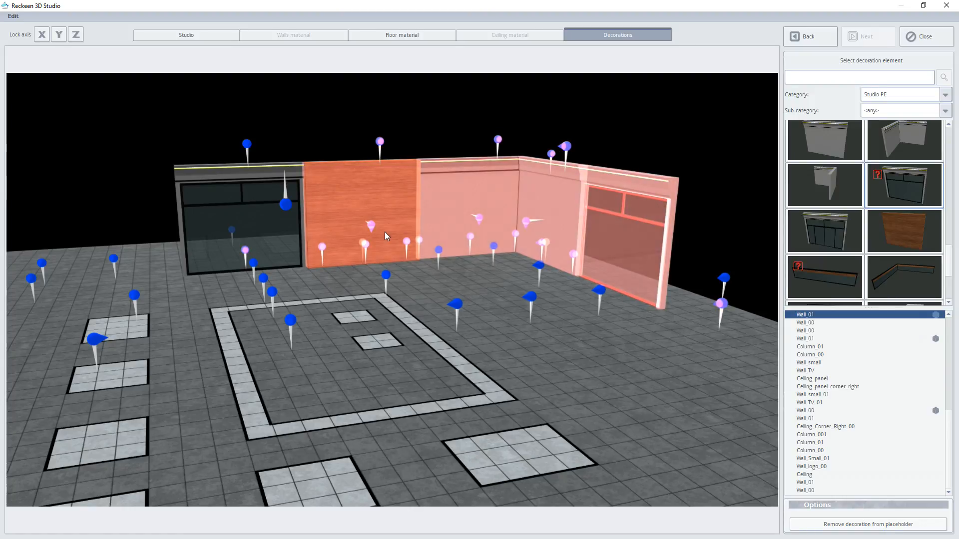
click(378, 195)
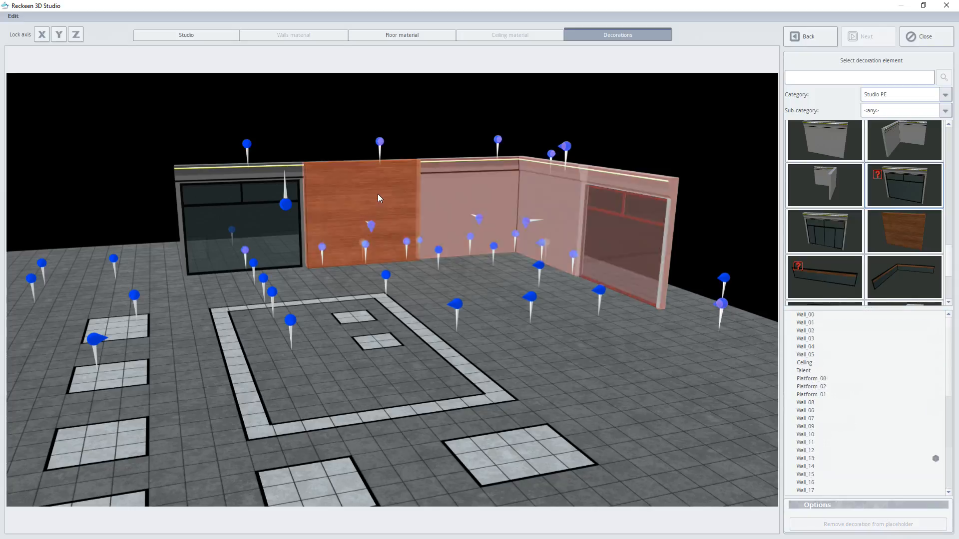
Check the overview of matching elements for the low wood-topped wall and place that wall on the Wall_039 placeholder
middle_drag(564, 334, 359, 353)
click(602, 308)
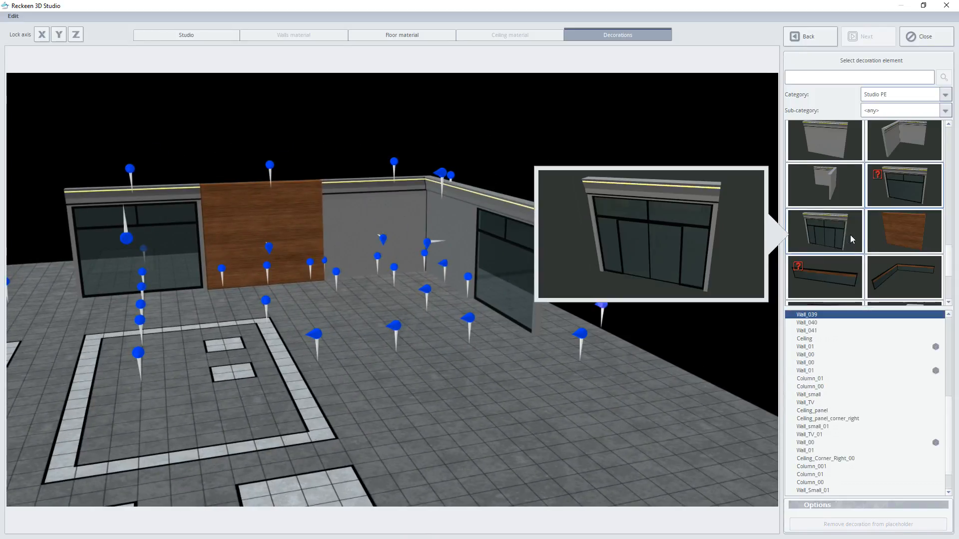
click(798, 267)
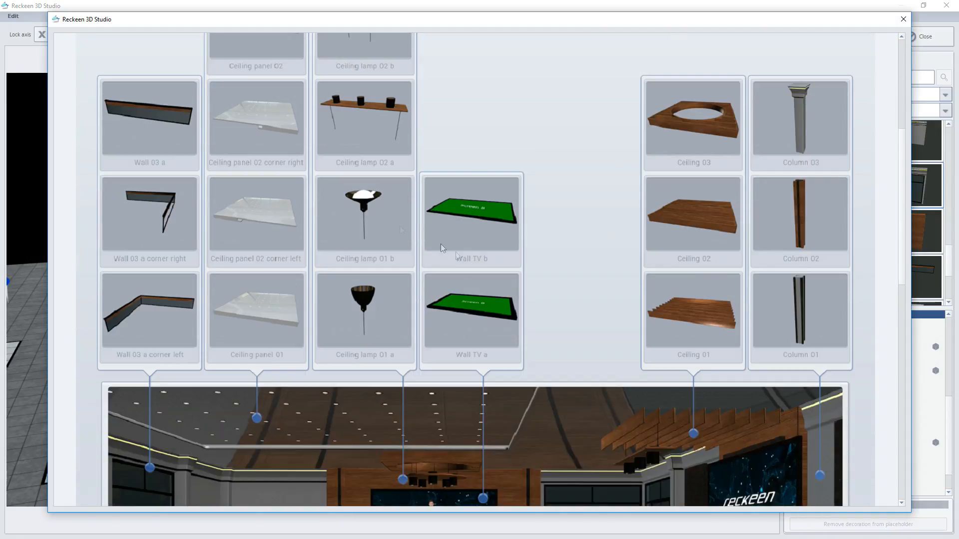
scroll(166, 253, down, 3)
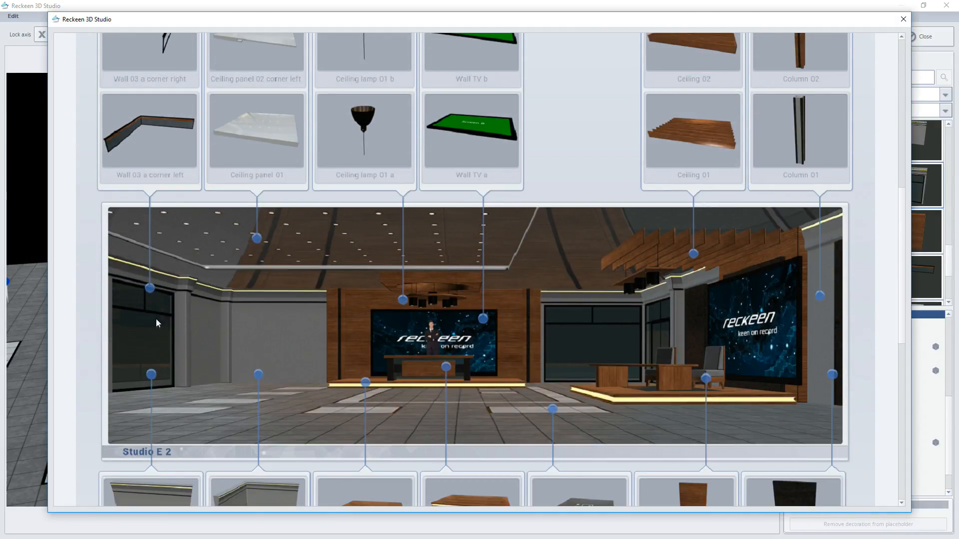
scroll(165, 370, up, 4)
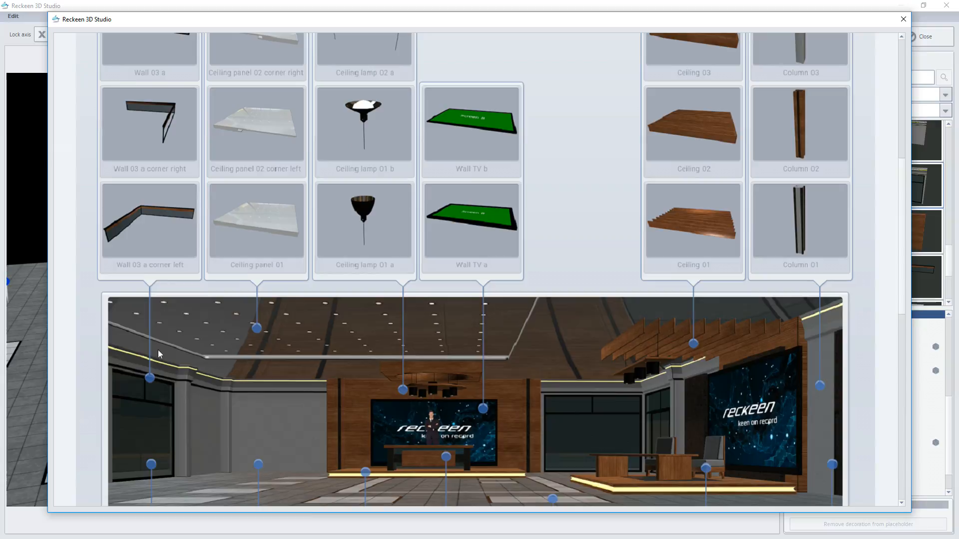
click(903, 19)
click(835, 278)
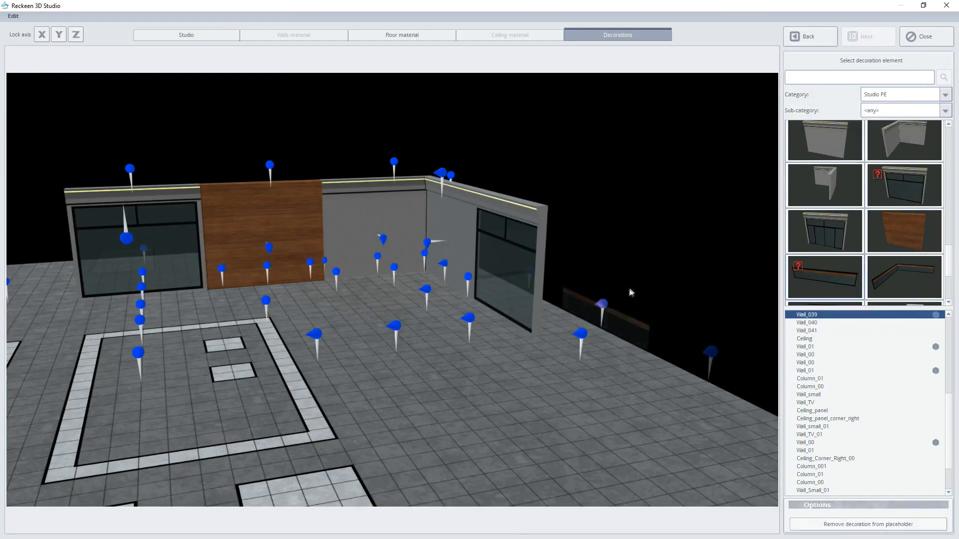
Extend the low wood-topped wall with two more straight segments, each on the next free placeholder along the row
drag(621, 366, 690, 376)
drag(632, 383, 605, 341)
click(592, 310)
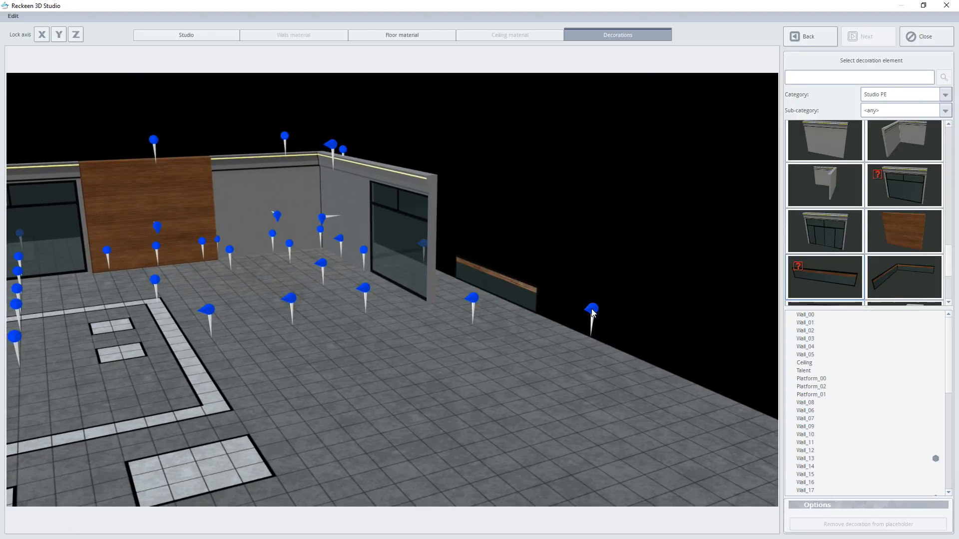
click(801, 276)
drag(520, 369, 612, 377)
click(569, 332)
click(809, 274)
drag(444, 342, 388, 227)
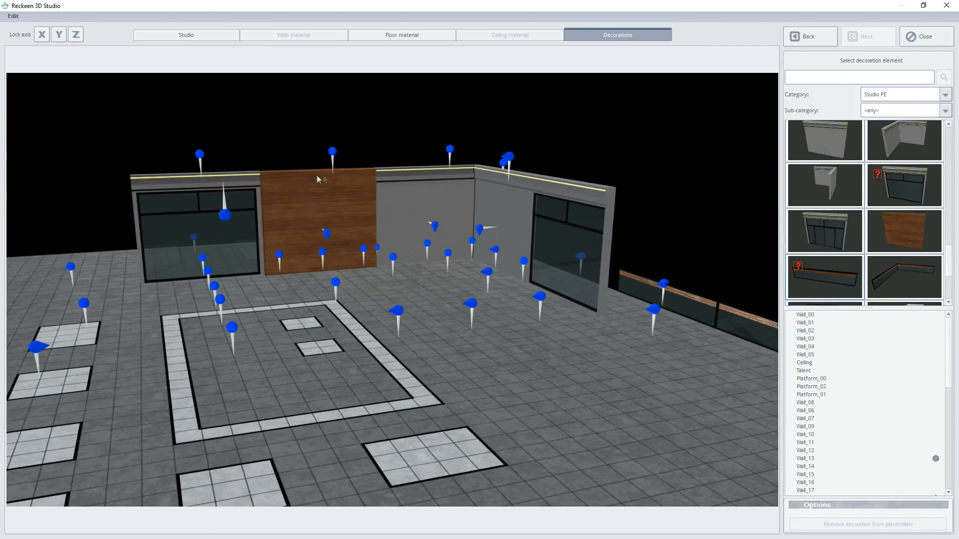
Check the overview of matching elements for the ceiling panel with recessed spotlights and place it on the Ceiling_panel placeholder above the wooden wall
click(332, 152)
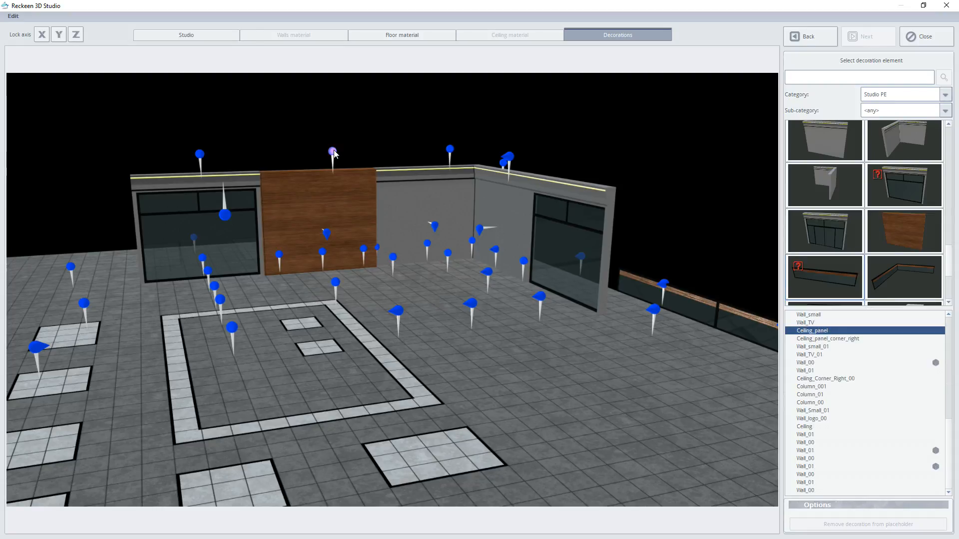
mouse_move(902, 209)
scroll(902, 216, down, 5)
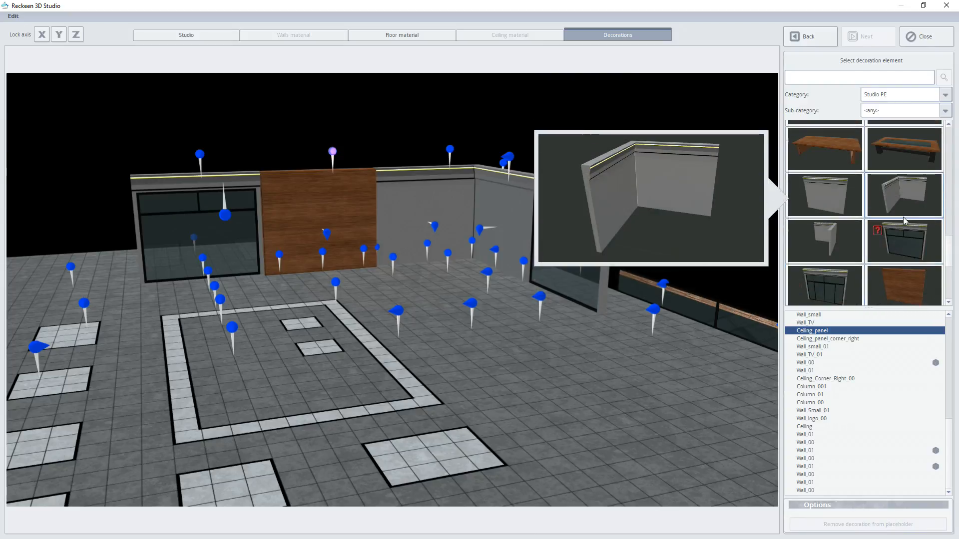
scroll(902, 216, up, 5)
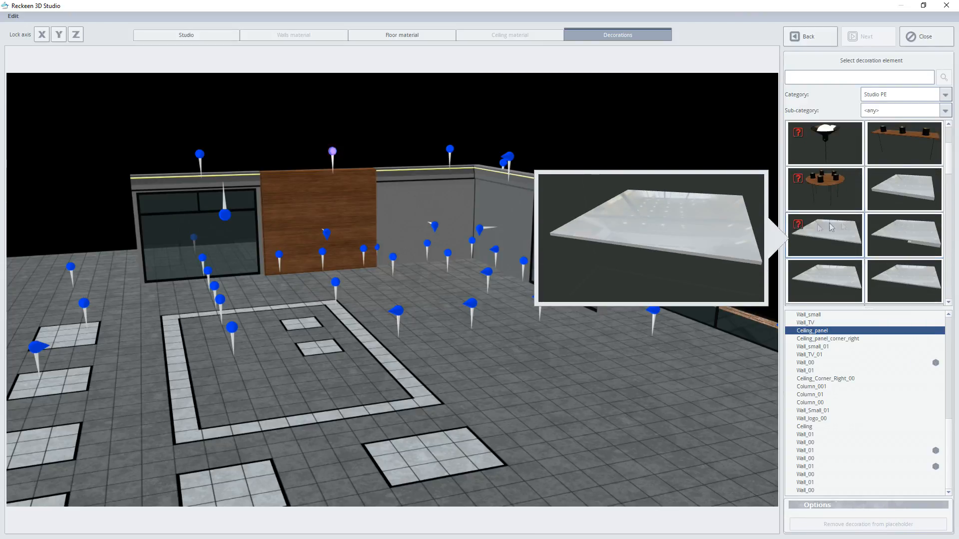
click(798, 226)
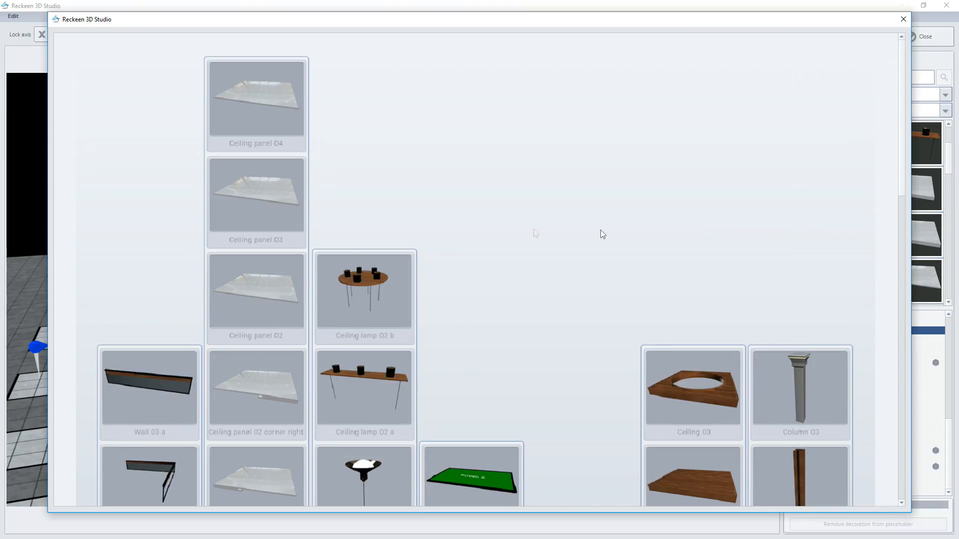
scroll(457, 242, down, 3)
scroll(270, 370, down, 5)
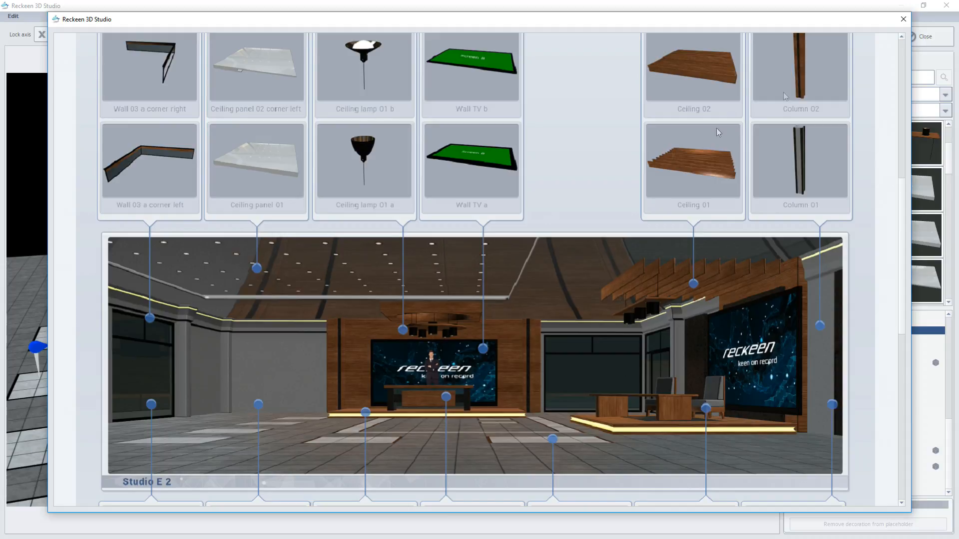
click(903, 19)
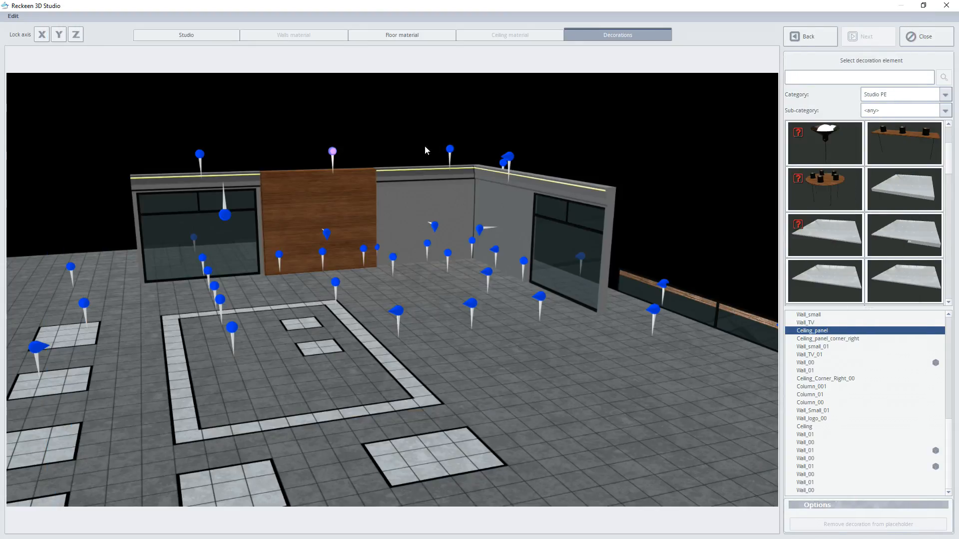
click(825, 234)
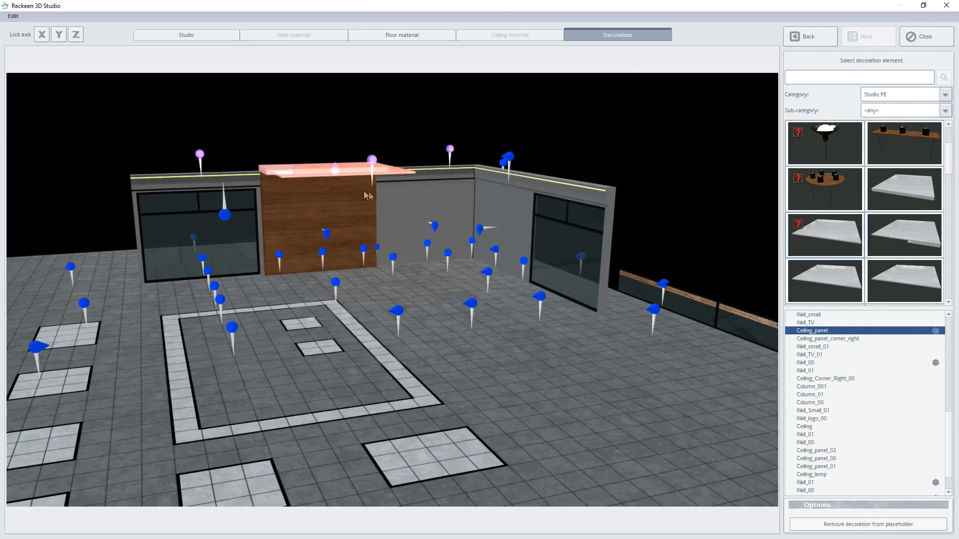
Extend the ceiling with two plain ceiling panels, one on the Ceiling_panel_02 placeholder and one on the next free placeholder outward
click(375, 164)
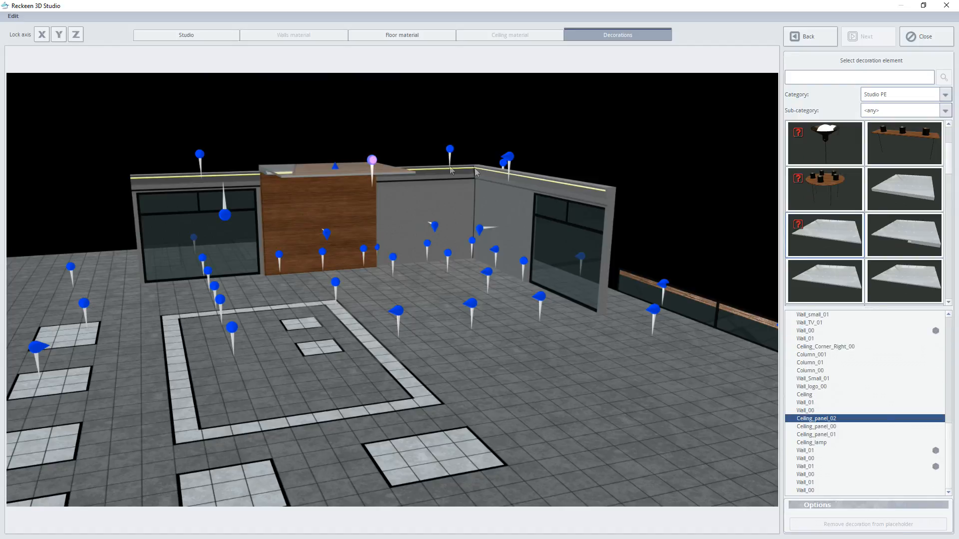
click(899, 193)
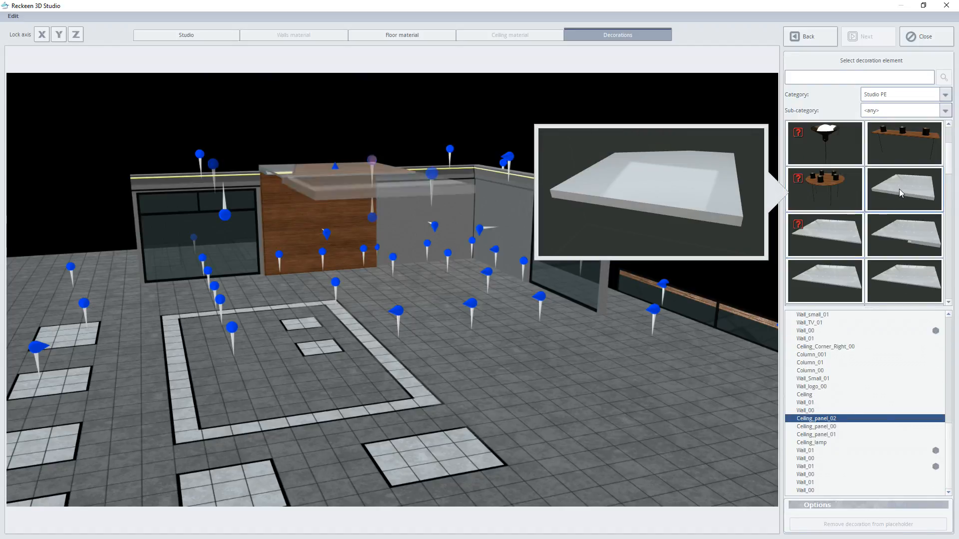
middle_drag(709, 245, 499, 312)
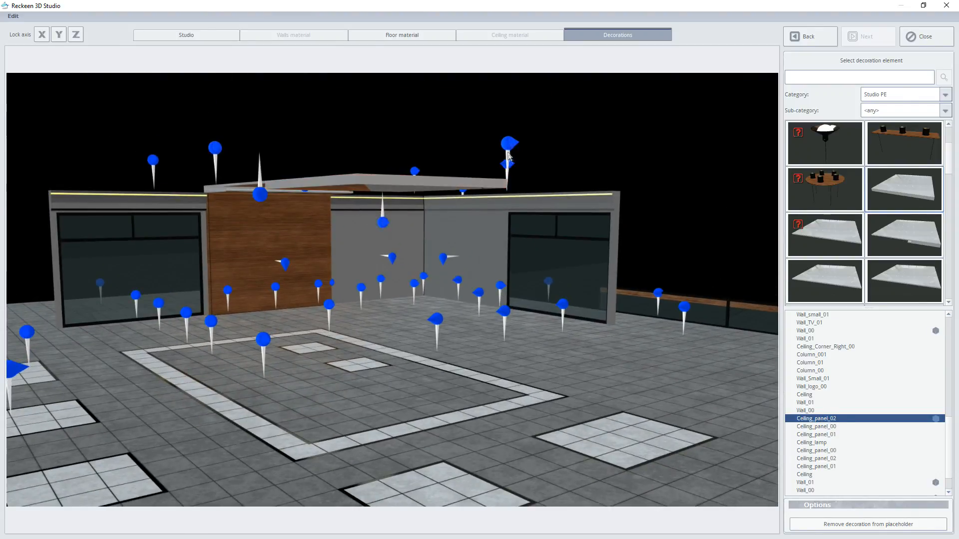
click(508, 144)
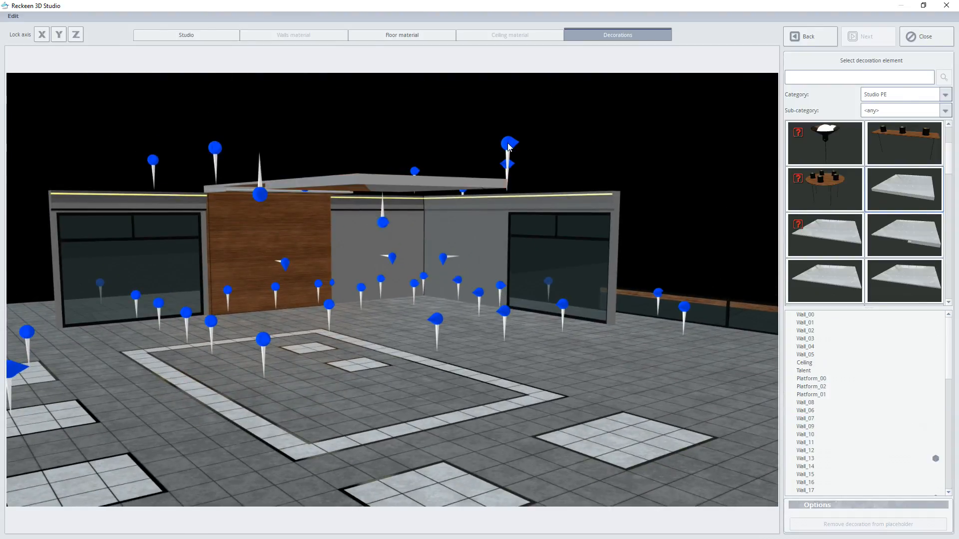
click(894, 181)
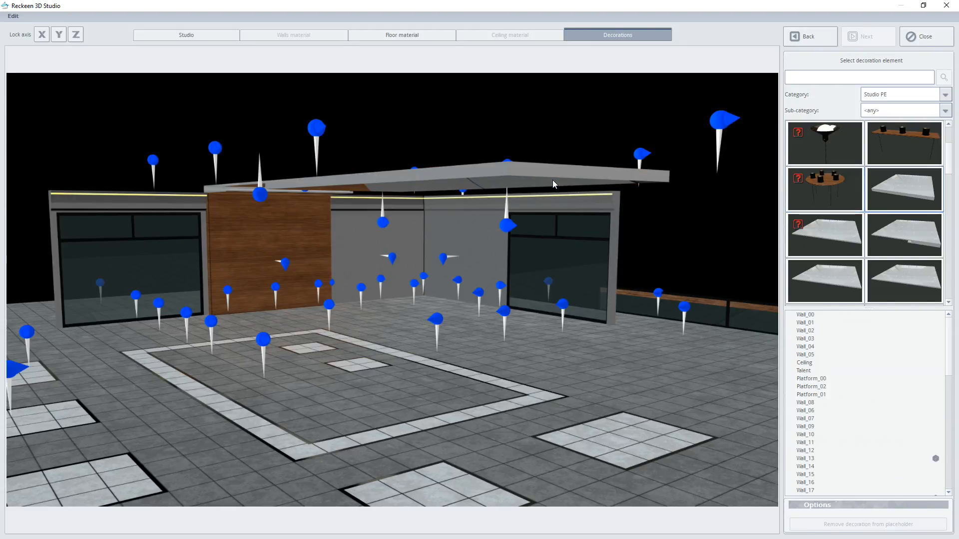
Check the overview for the round wooden lamp Ceiling lamp 02 b and place it on the Ceiling placeholder under the first plain panel
middle_drag(527, 255, 384, 187)
click(398, 166)
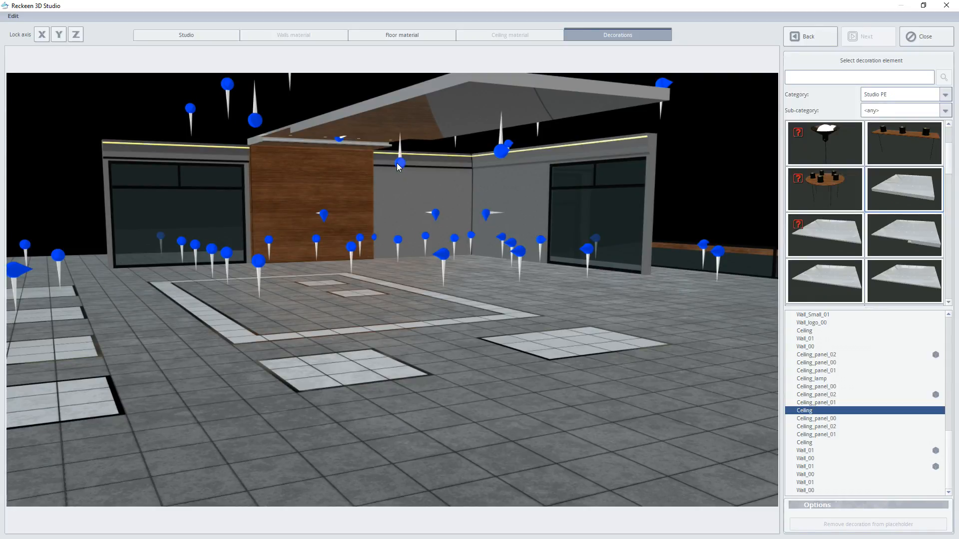
mouse_move(800, 180)
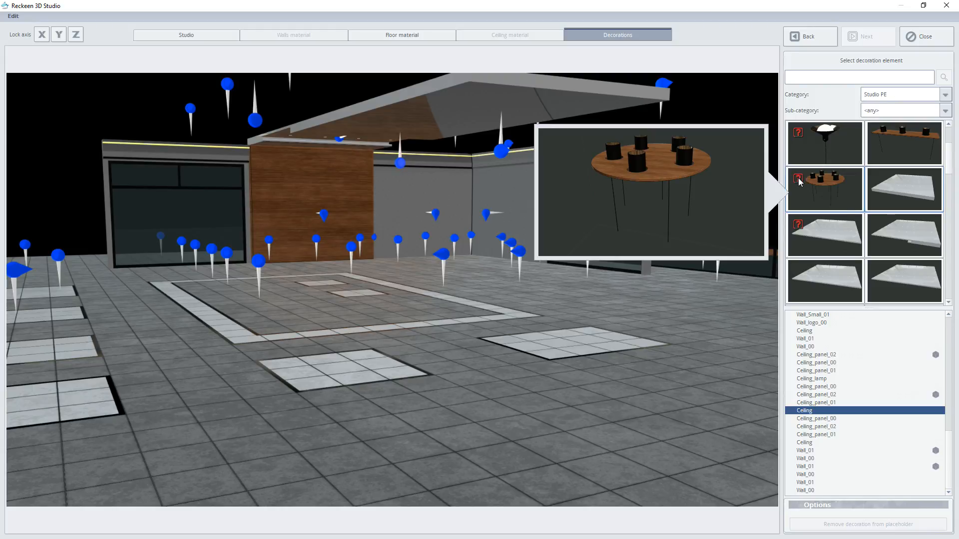
click(798, 179)
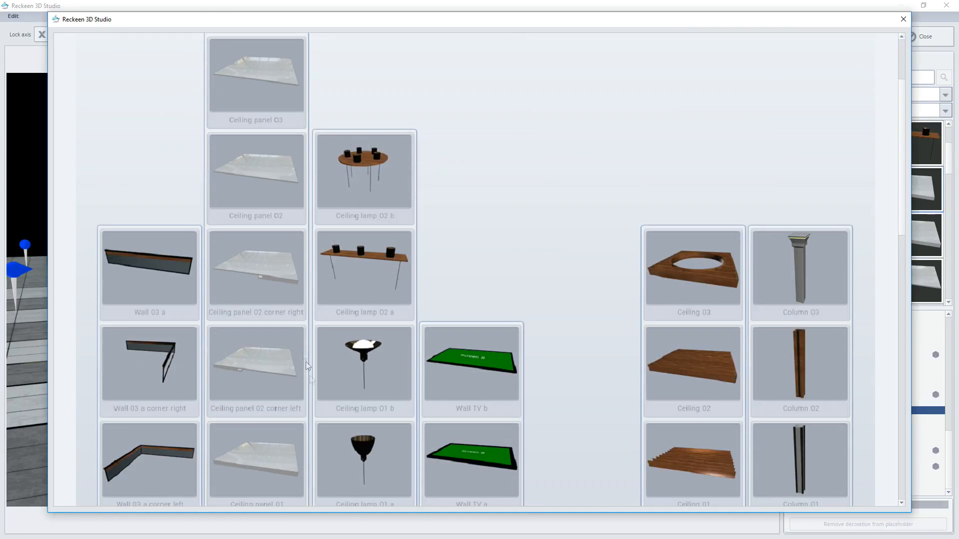
scroll(411, 230, down, 11)
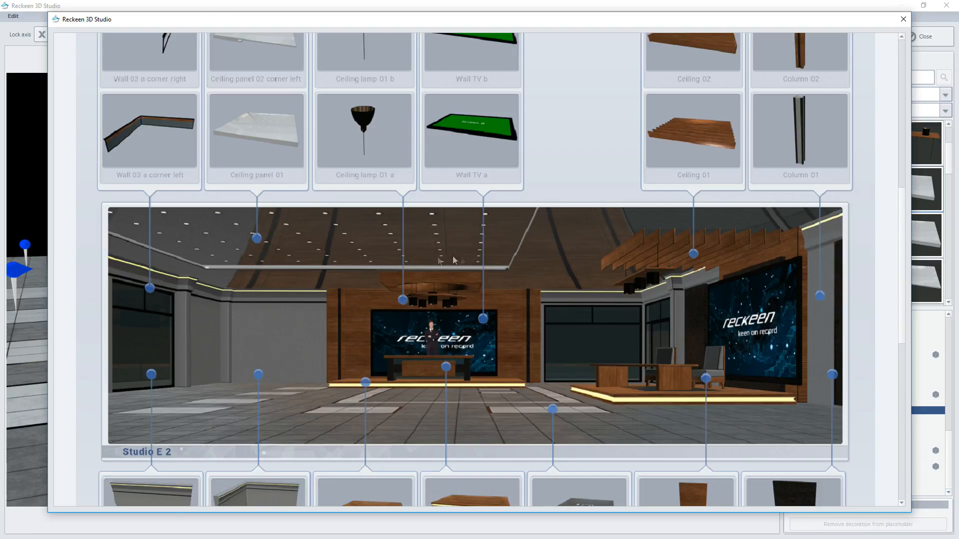
click(903, 19)
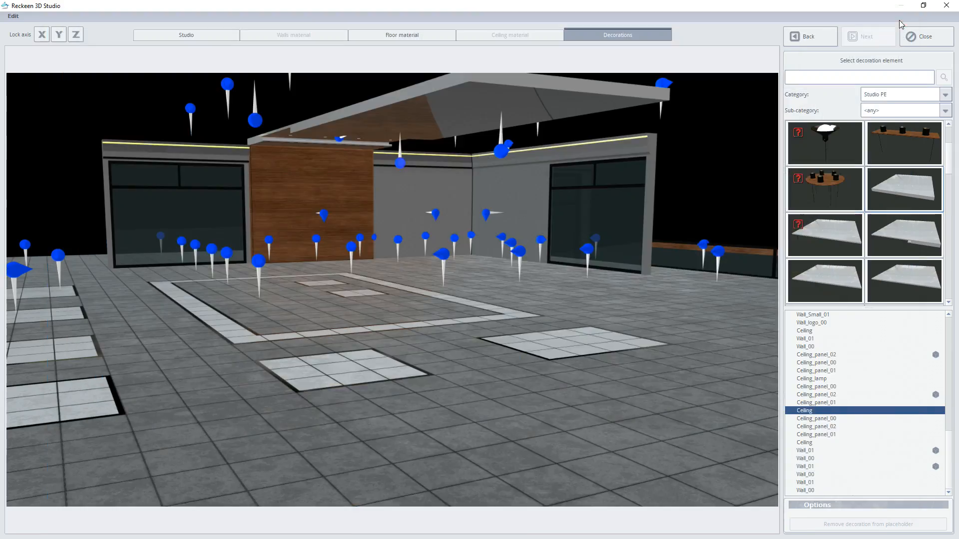
Place the wooden ceiling element with the round opening on the Ceiling placeholder under the outer plain panel
click(500, 151)
mouse_move(824, 186)
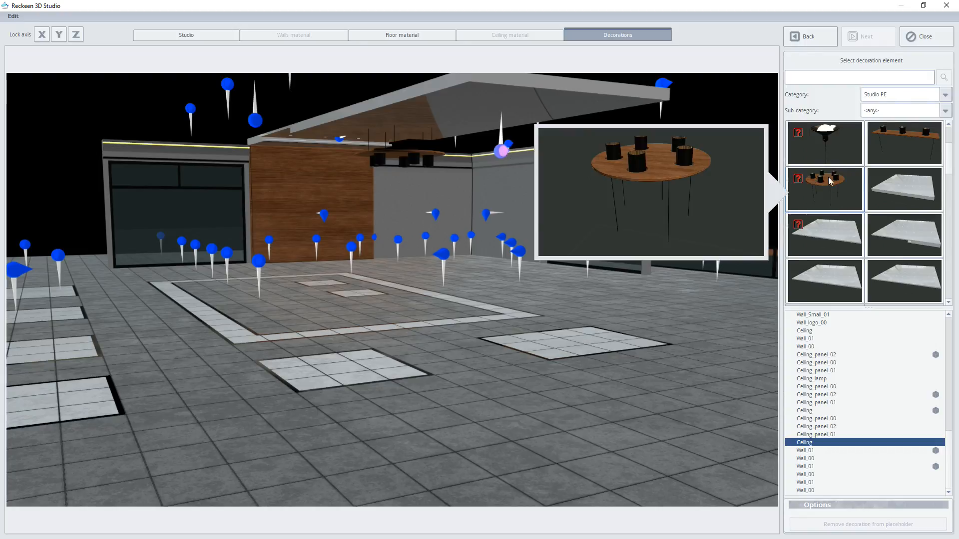
scroll(822, 184, up, 2)
click(818, 180)
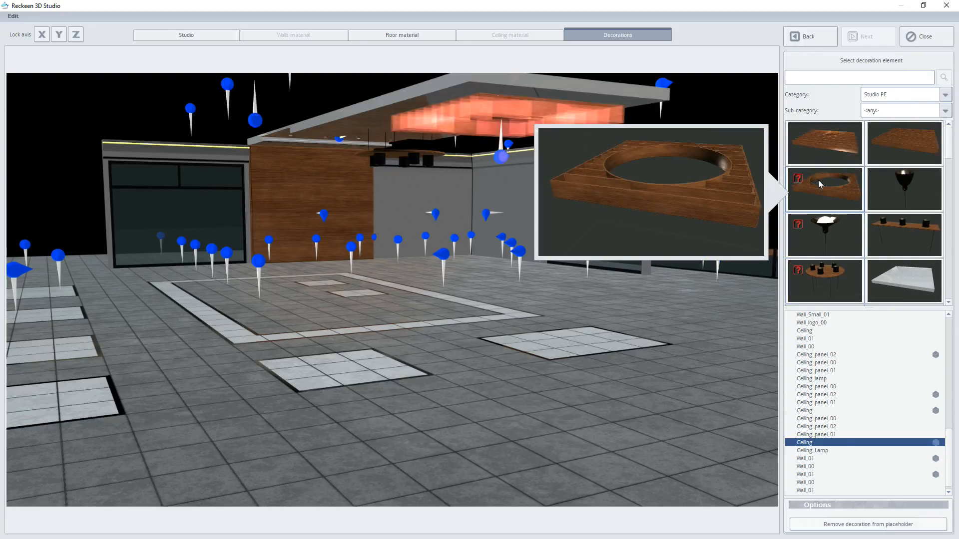
Hang the black lamp with the white bulb on the Ceiling_Lamp placeholder in the round opening and clear the selection
middle_drag(545, 166, 465, 178)
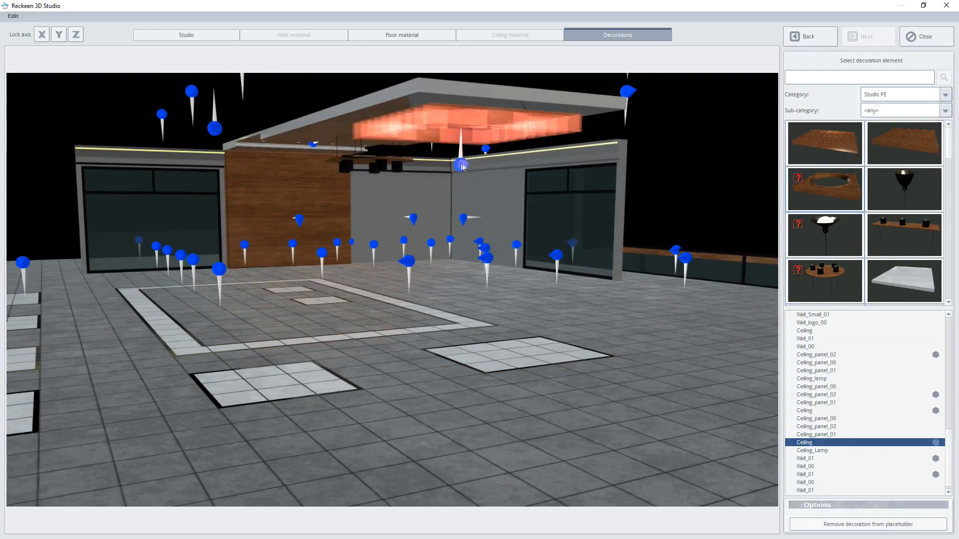
click(463, 167)
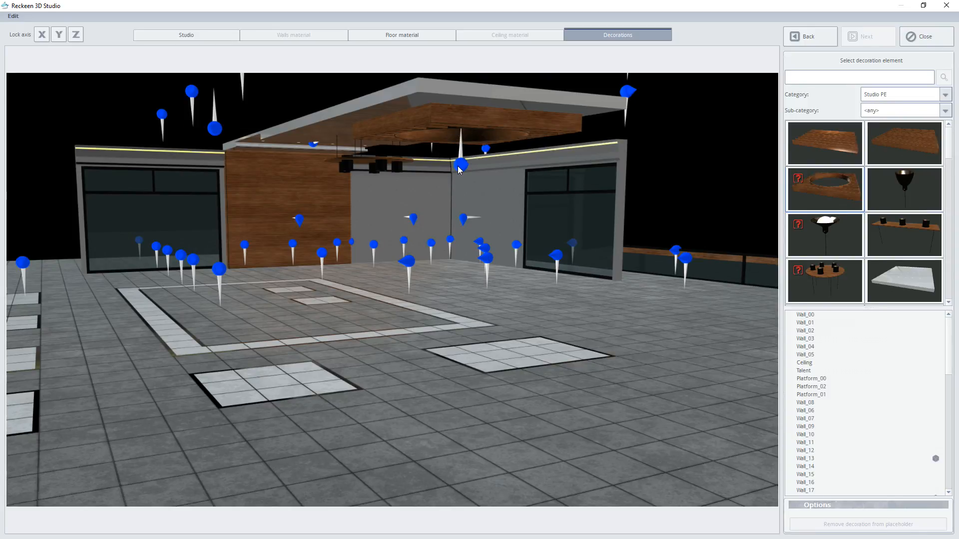
click(460, 166)
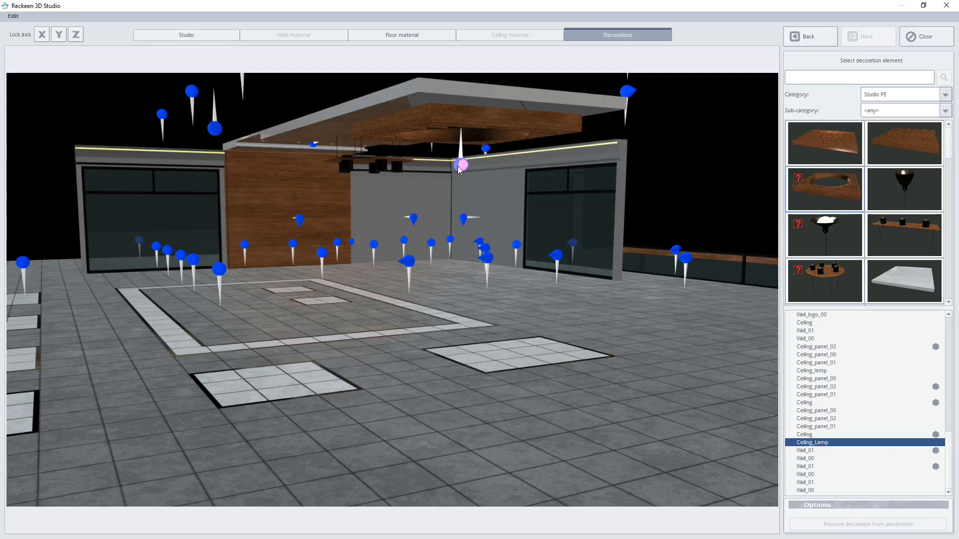
mouse_move(846, 221)
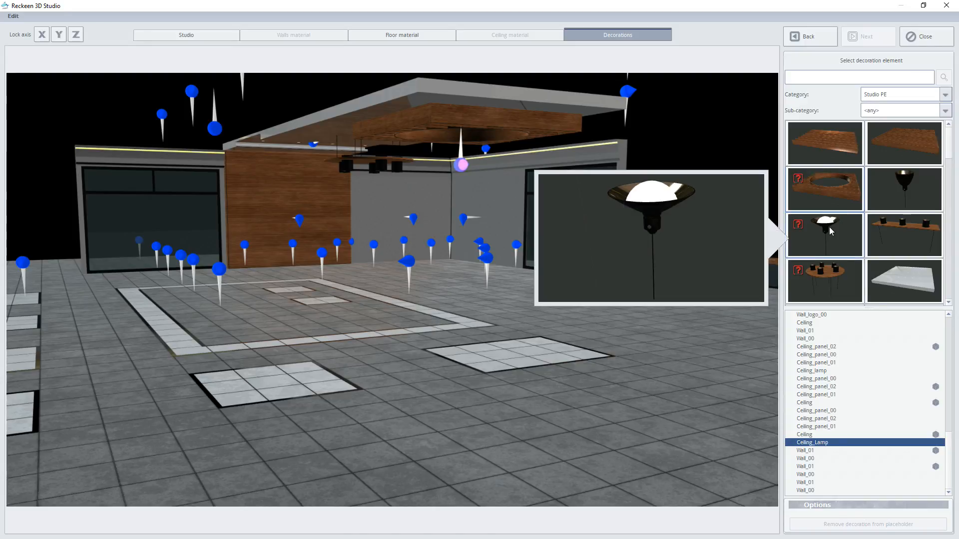
click(827, 226)
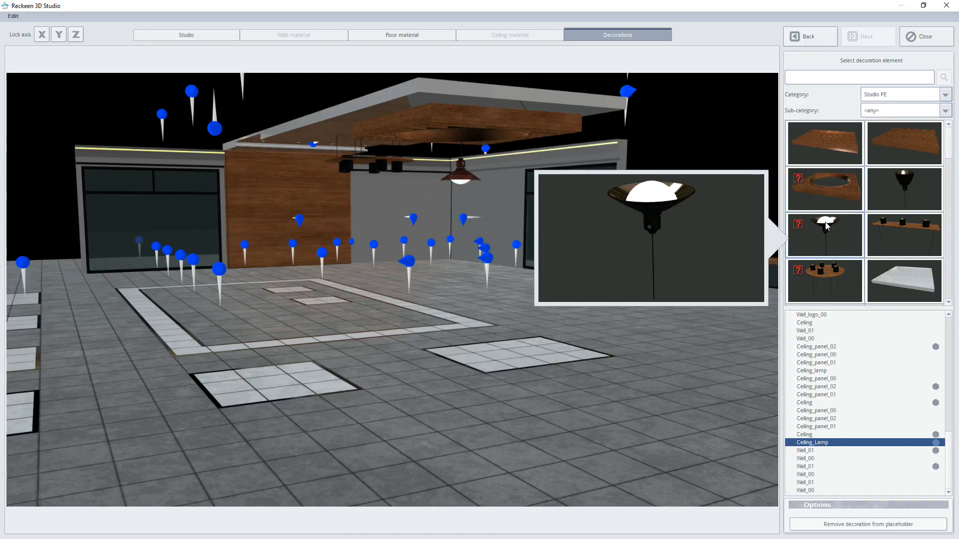
click(461, 179)
Place the rectangular wooden platform with the glowing edge, Platform 01 b, on the Platform_00 floor placeholder and clear the selection
middle_drag(581, 207, 472, 226)
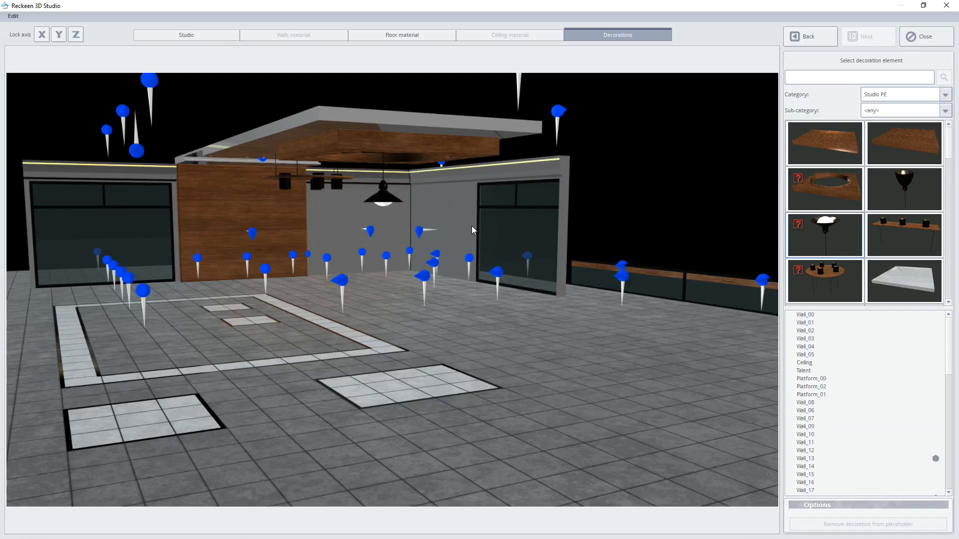
right_drag(483, 279, 366, 343)
middle_drag(365, 343, 374, 393)
right_drag(373, 392, 485, 351)
click(414, 265)
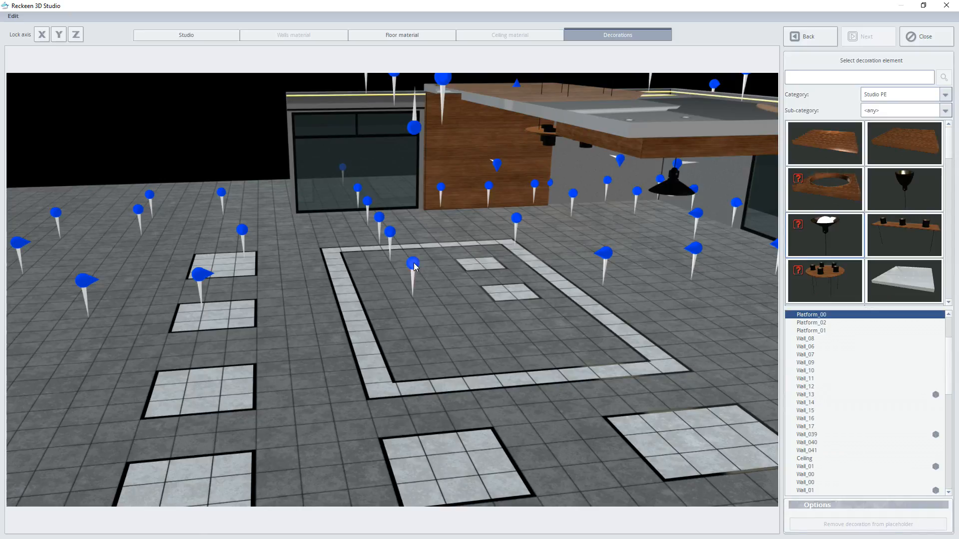
scroll(853, 225, down, 2)
scroll(852, 222, down, 6)
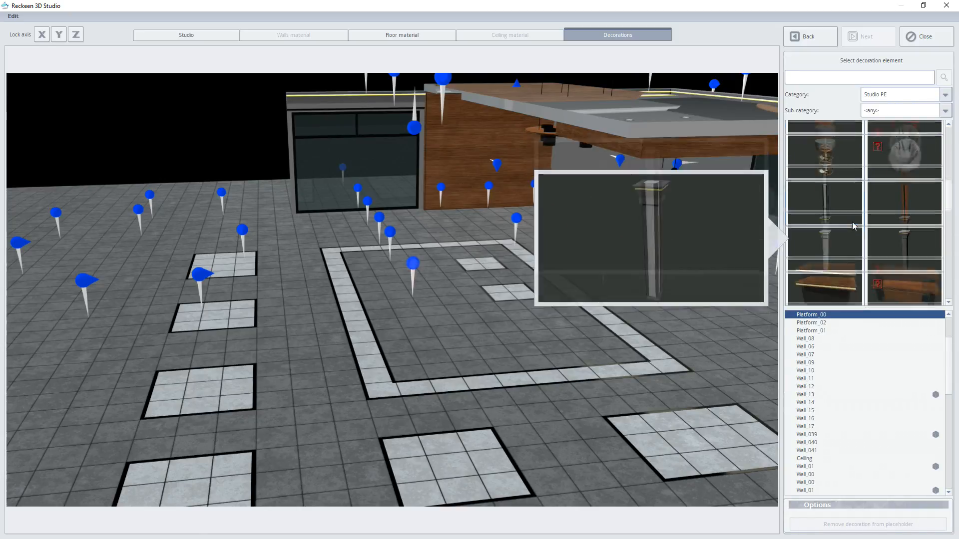
click(819, 209)
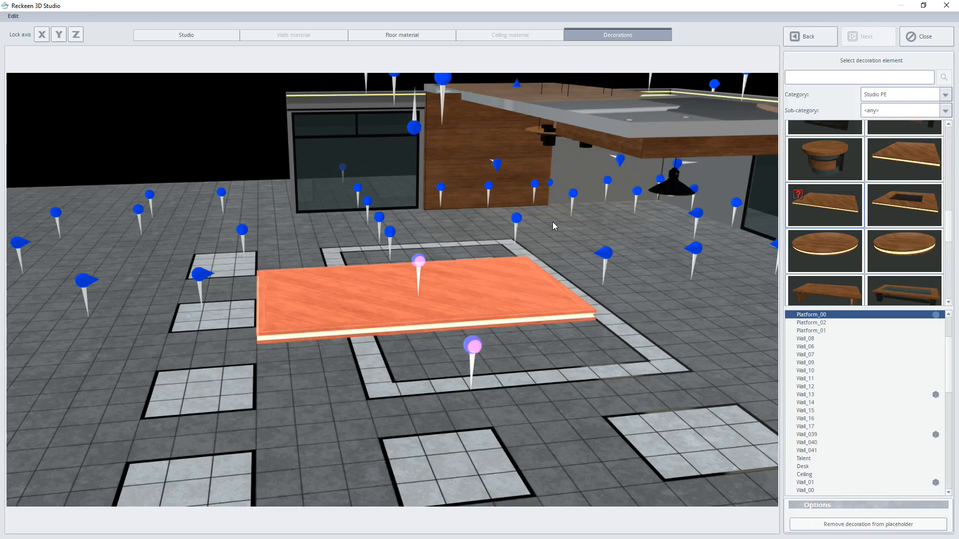
mouse_move(805, 200)
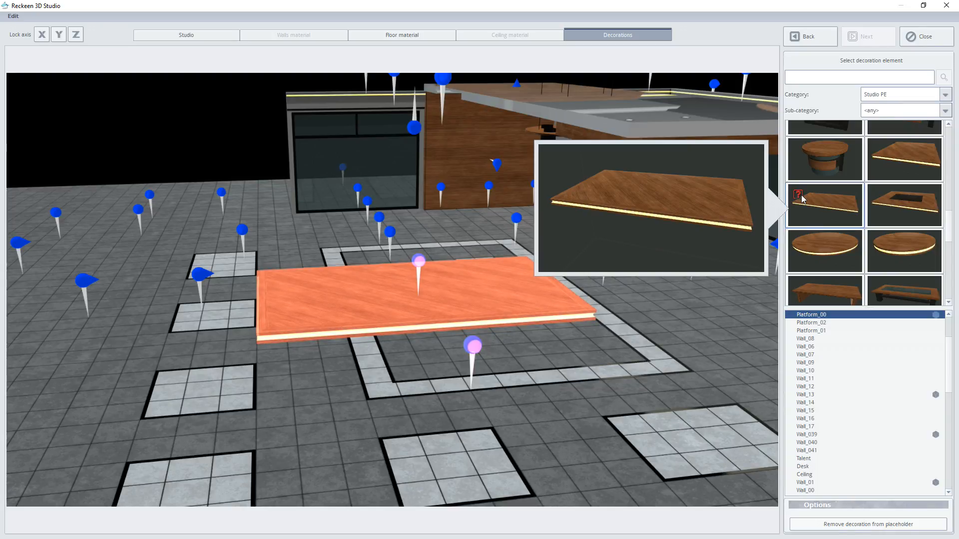
click(494, 285)
Check the overview of matching elements for a desk and place Desk 02 on the Desk placeholder in the middle of the platform
drag(494, 284, 465, 304)
click(459, 289)
mouse_move(870, 254)
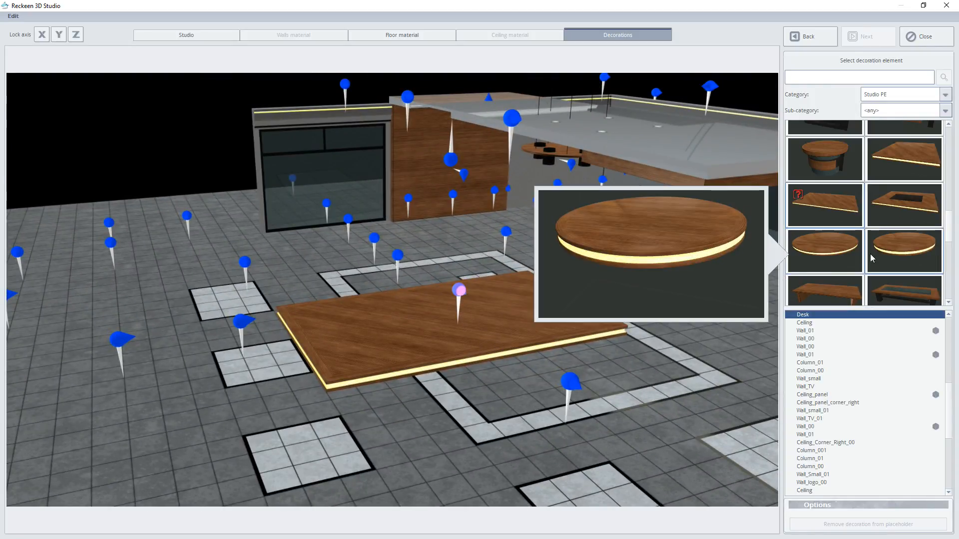
scroll(871, 253, down, 3)
scroll(873, 254, up, 4)
scroll(873, 254, up, 2)
click(877, 189)
scroll(470, 262, down, 1)
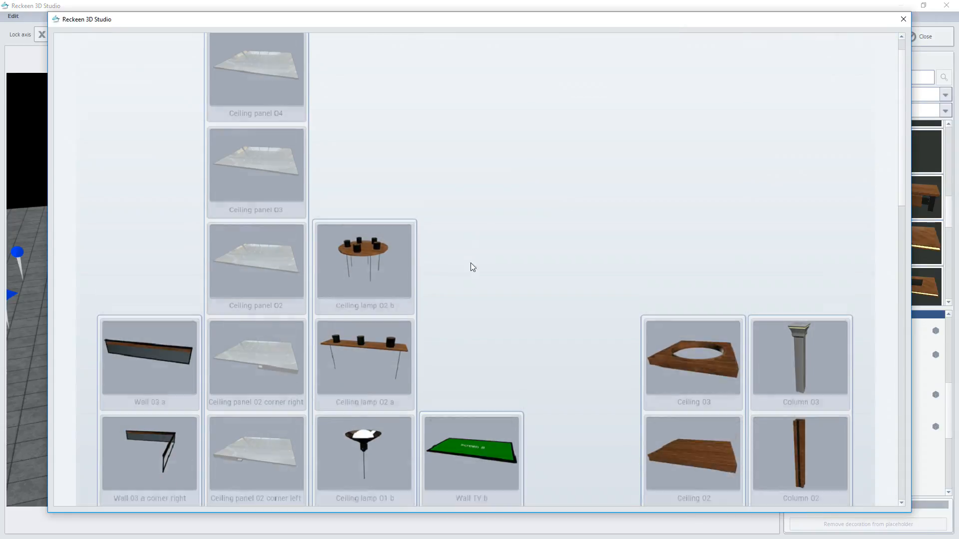
scroll(472, 267, down, 8)
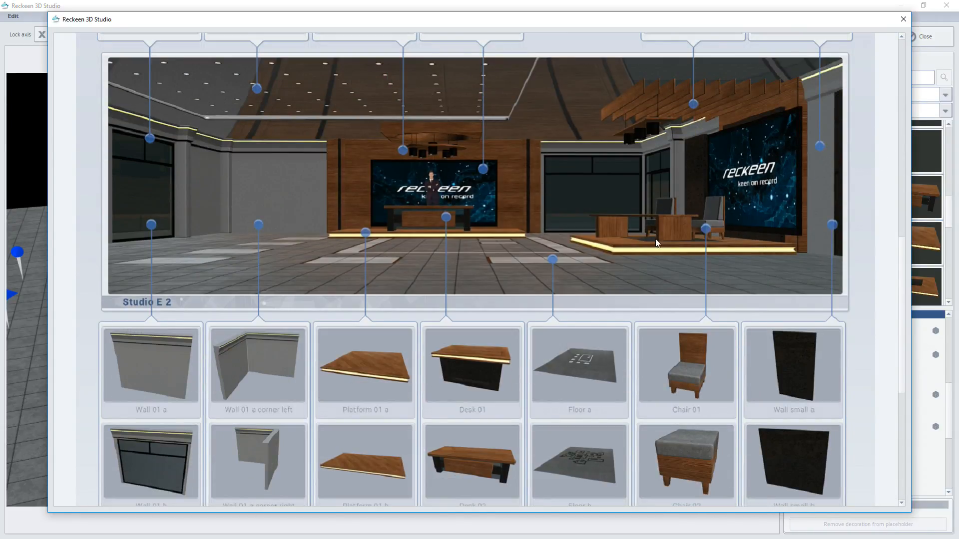
scroll(682, 316, down, 2)
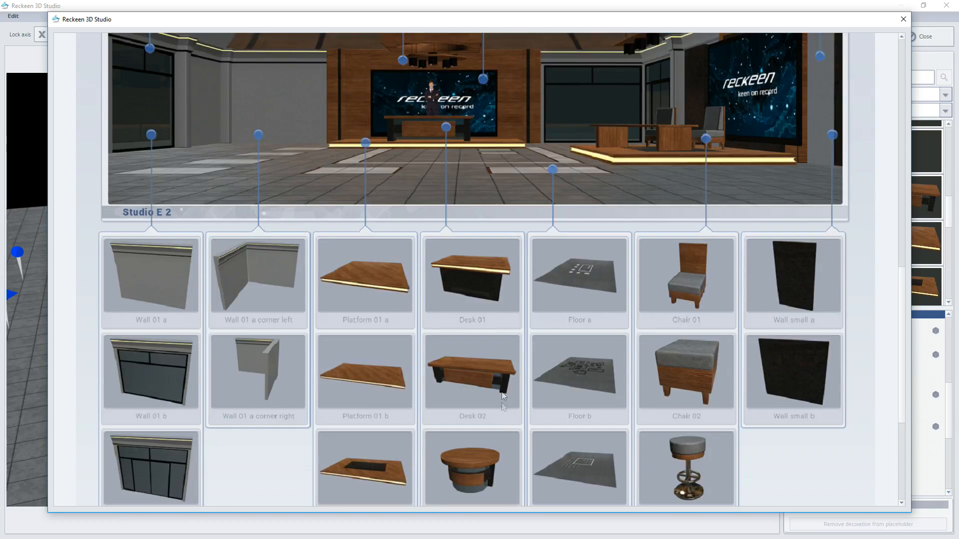
click(903, 19)
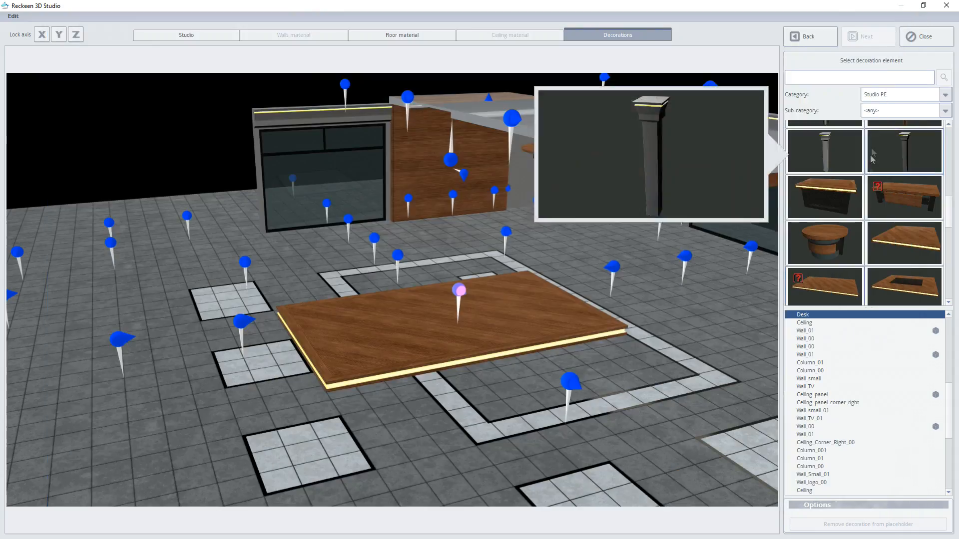
mouse_move(894, 196)
drag(894, 196, 448, 295)
Place the wooden chair with the grey seat and high backrest on the Chair_00 placeholder behind the desk
middle_drag(449, 291, 472, 316)
click(426, 301)
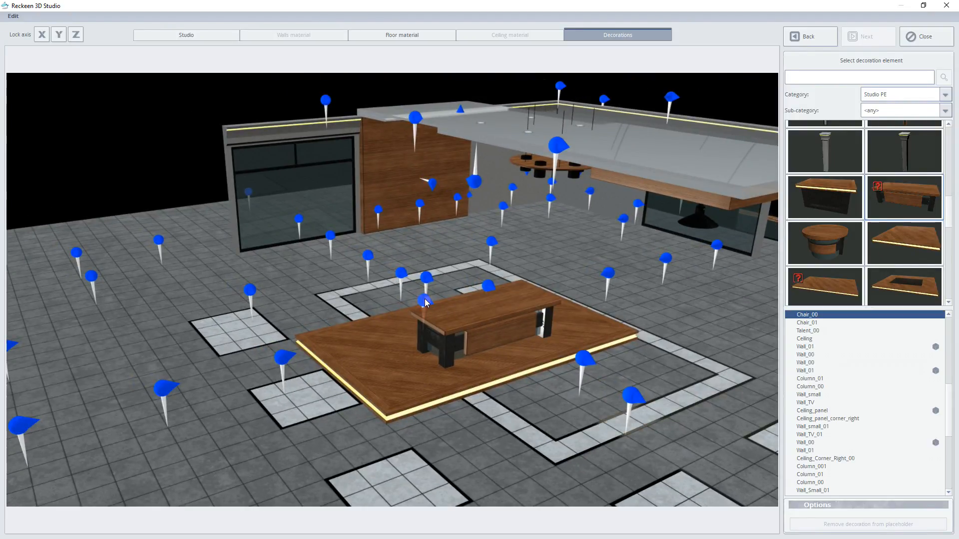
scroll(874, 221, down, 1)
mouse_move(874, 220)
scroll(874, 220, down, 5)
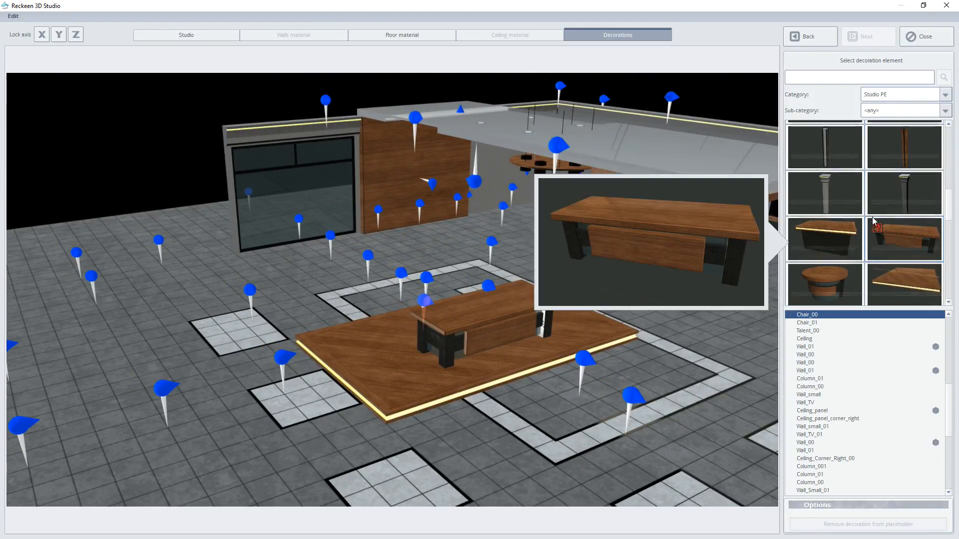
scroll(949, 195, up, 2)
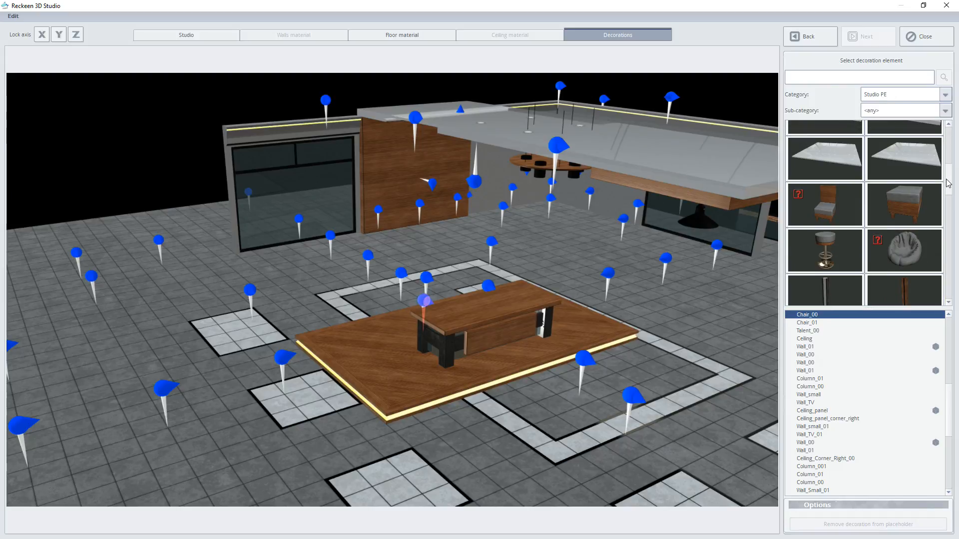
click(813, 203)
Place the same wooden chair on the Chair_01 placeholder behind the desk and clear the selection
click(489, 286)
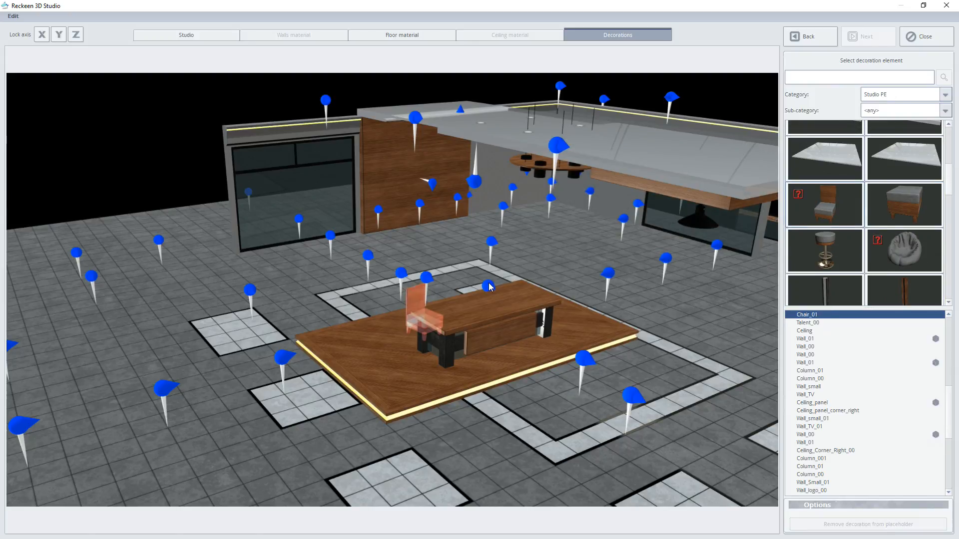
click(842, 210)
mouse_move(908, 202)
mouse_move(828, 203)
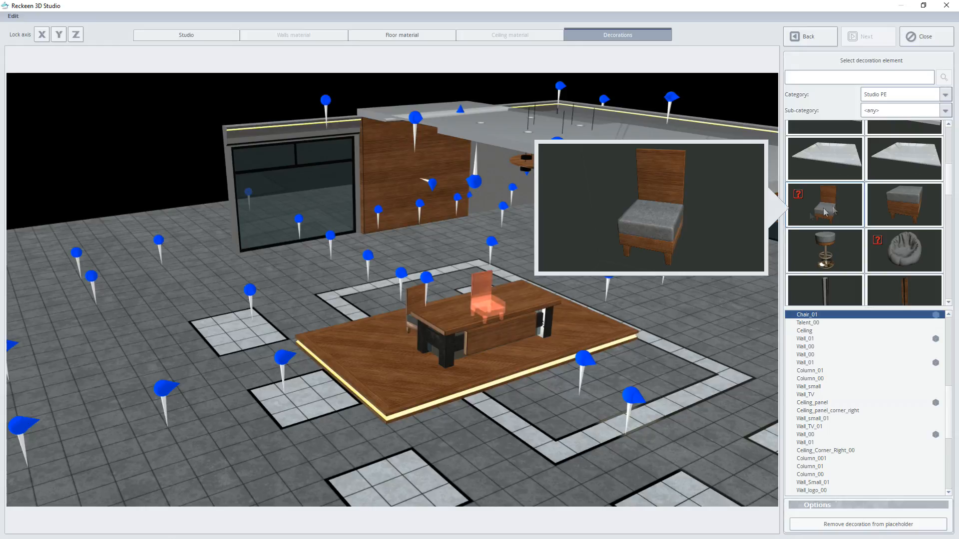
click(538, 297)
click(538, 296)
Search the decorations for "talent", place the talent element on the Talent_01 placeholder behind the desk and clear the selection
drag(537, 295, 392, 306)
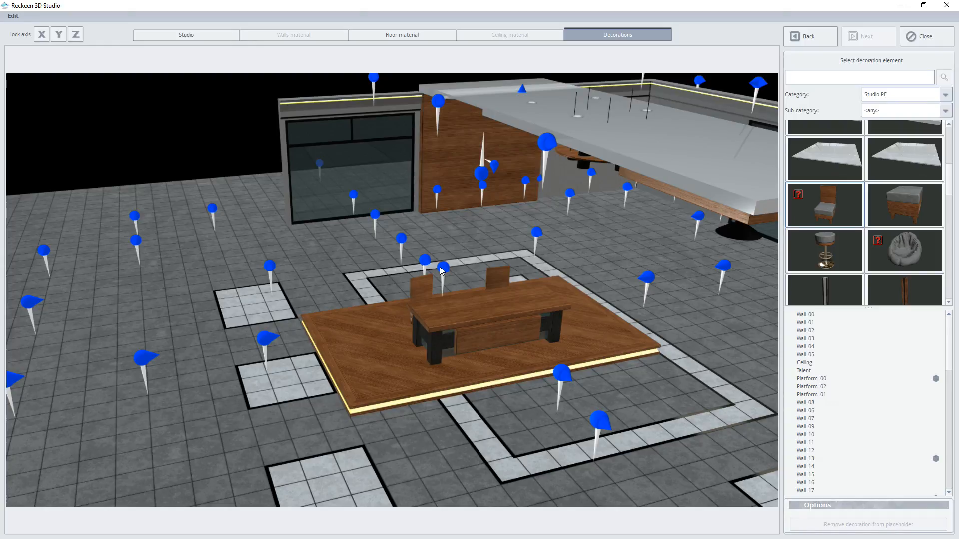
click(462, 298)
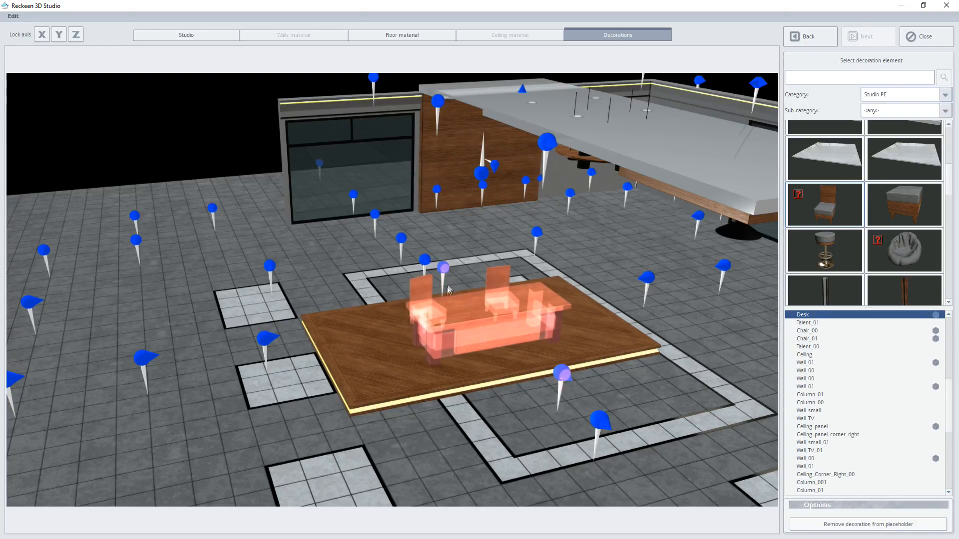
click(444, 267)
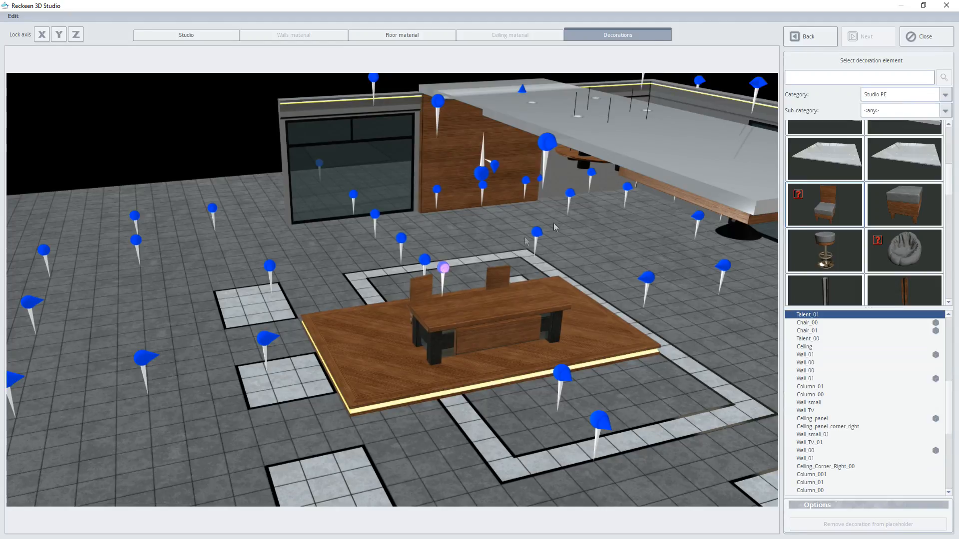
click(806, 77)
text(talent)
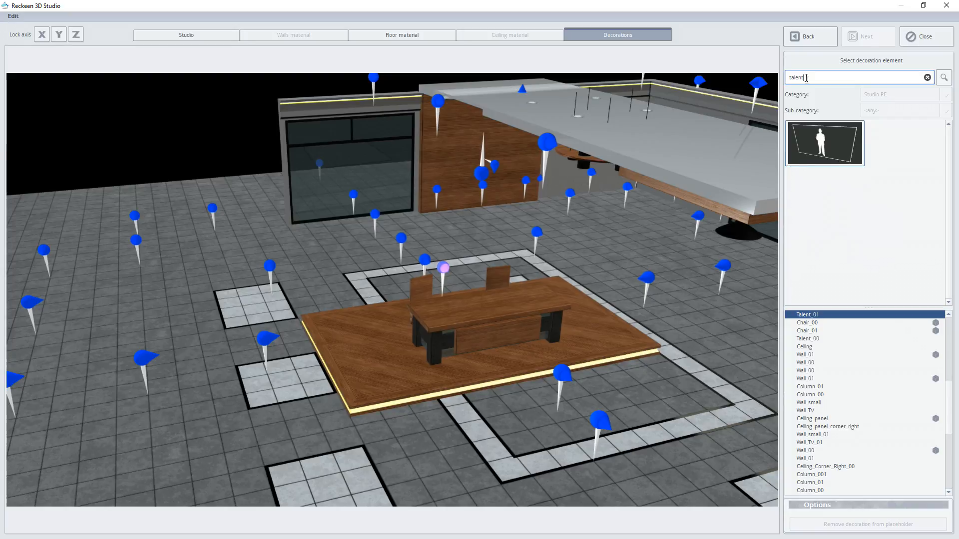
mouse_move(826, 135)
click(826, 136)
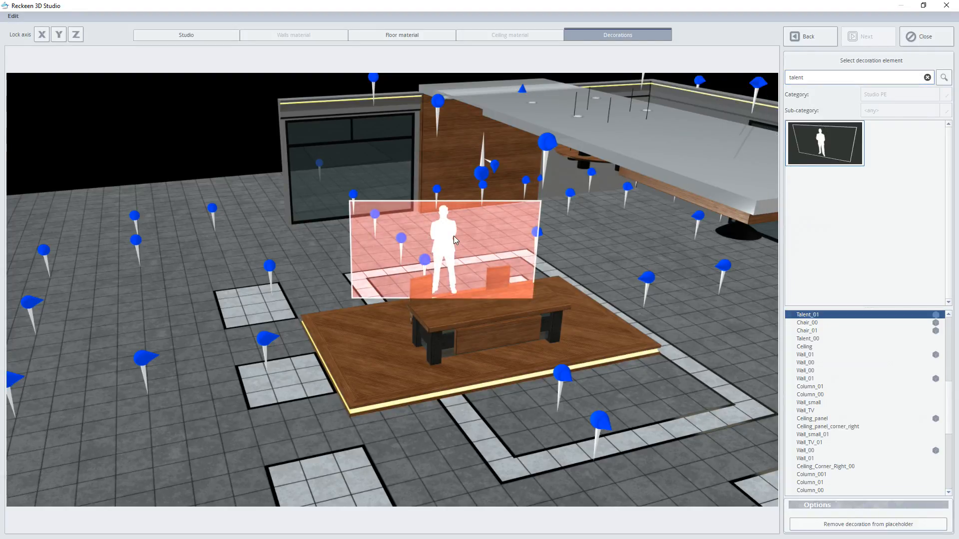
click(453, 236)
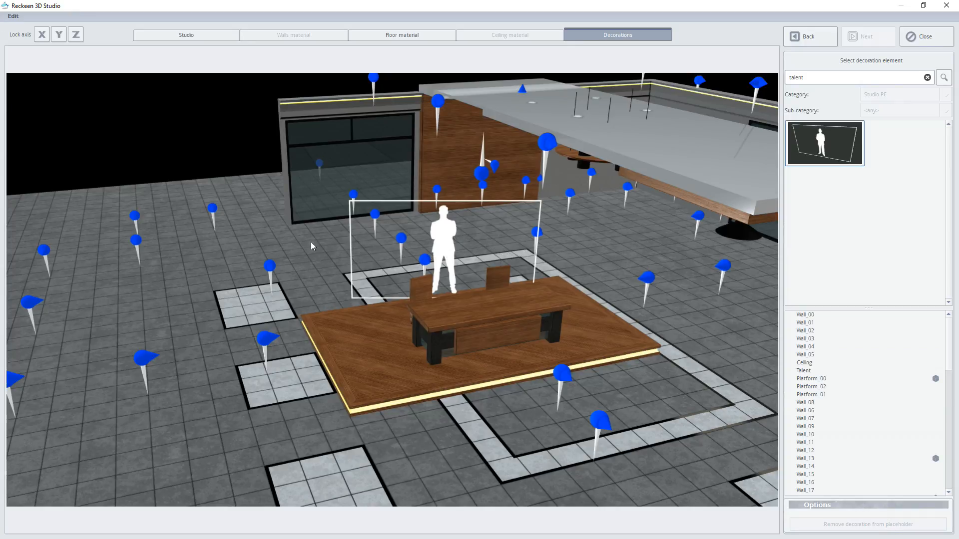
Clear the decoration search and place the plain wooden wall on the Wall_00 placeholder beside the glass wall
click(213, 209)
click(928, 78)
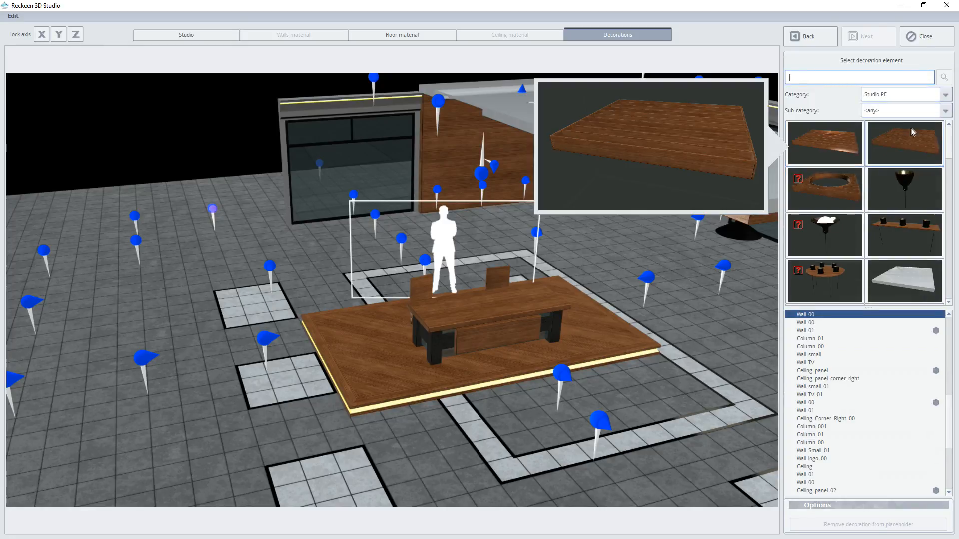
mouse_move(903, 174)
scroll(904, 180, down, 5)
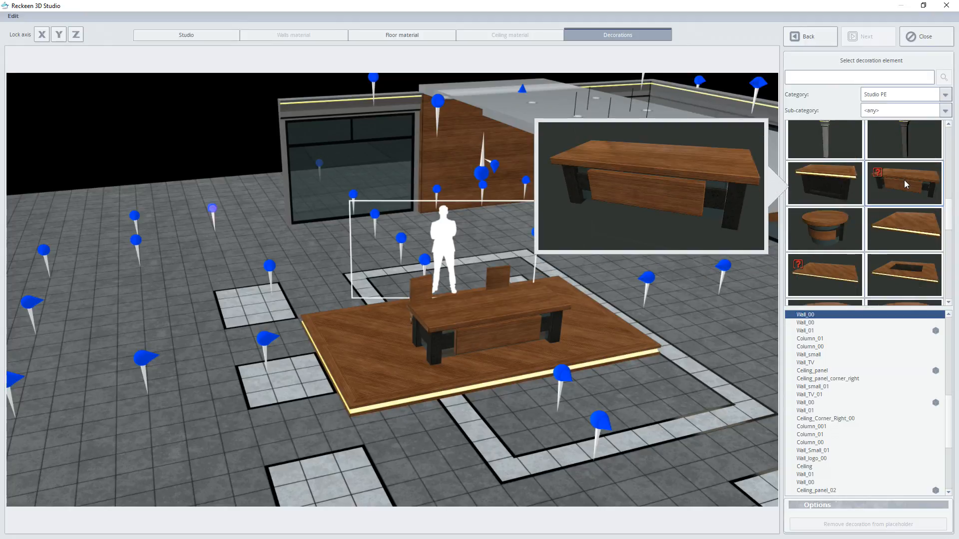
scroll(907, 199, down, 2)
click(899, 214)
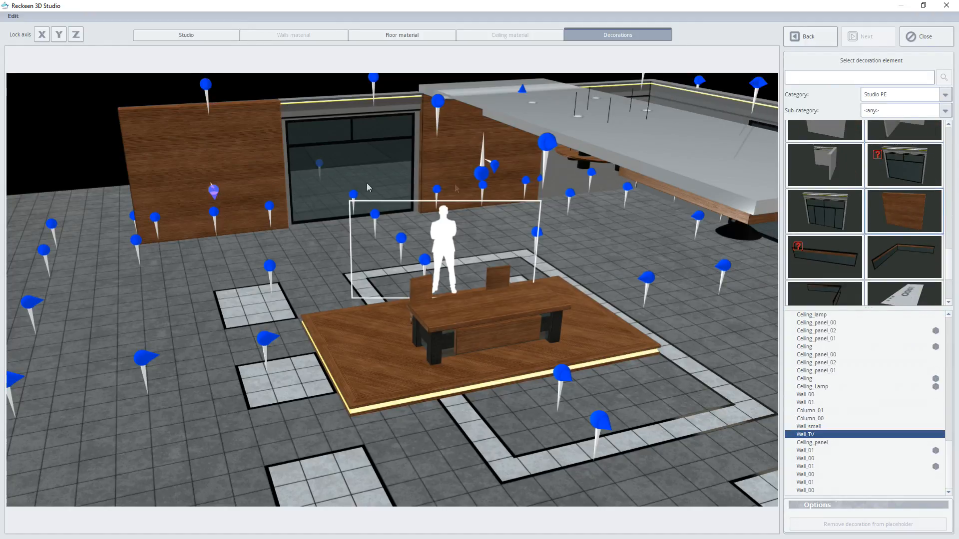
Mount the large Screen B TV on the new wooden wall's Wall_TV placeholder and clear the selection
drag(948, 265, 948, 292)
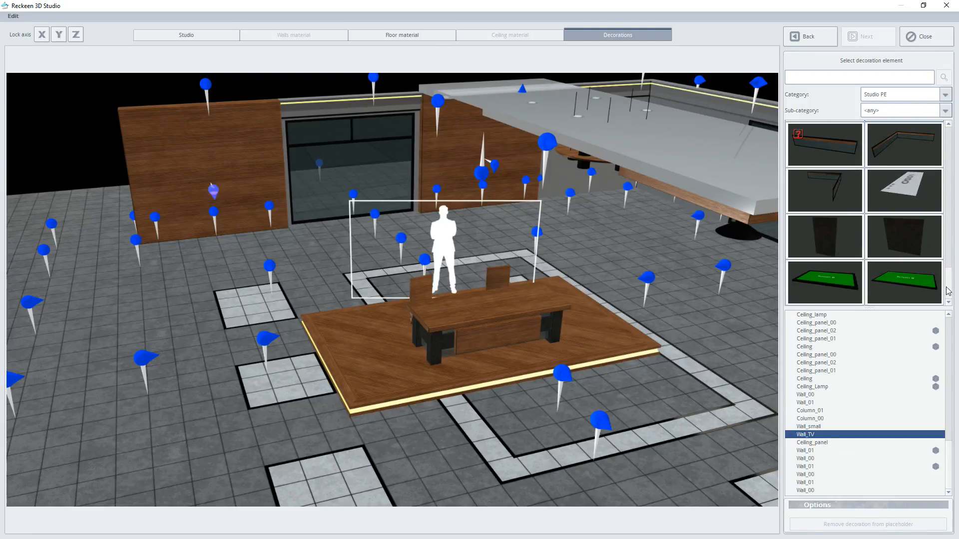
click(884, 281)
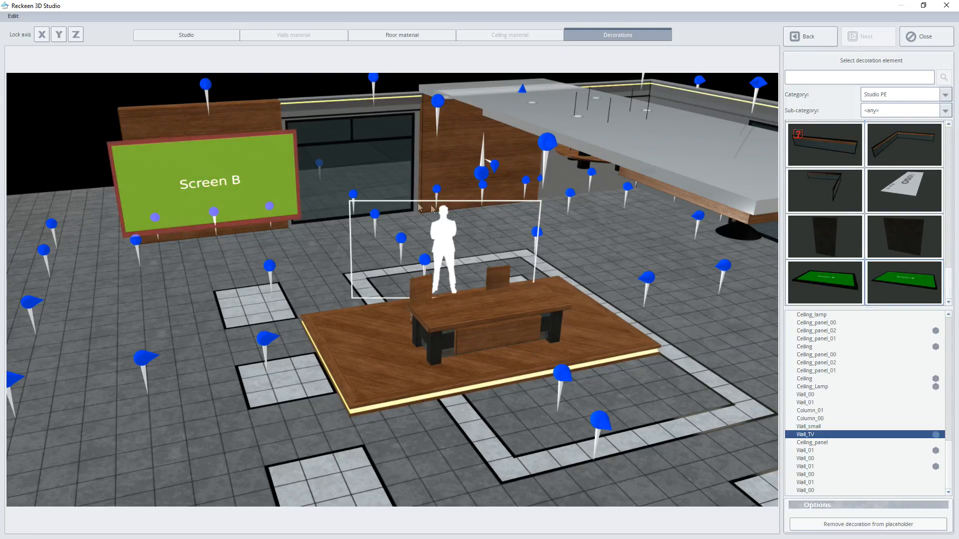
click(248, 184)
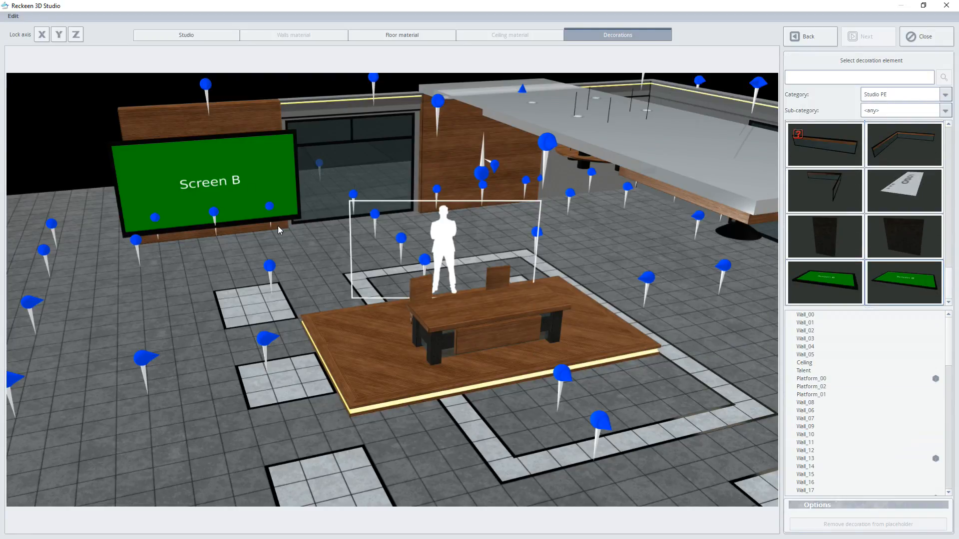
Try several shiny wood materials on the studio floor, from orange and pale tones to light brown
mouse_move(282, 235)
right_down()
mouse_move(288, 245)
mouse_move(289, 212)
mouse_move(299, 234)
right_up()
right_drag(272, 320, 285, 248)
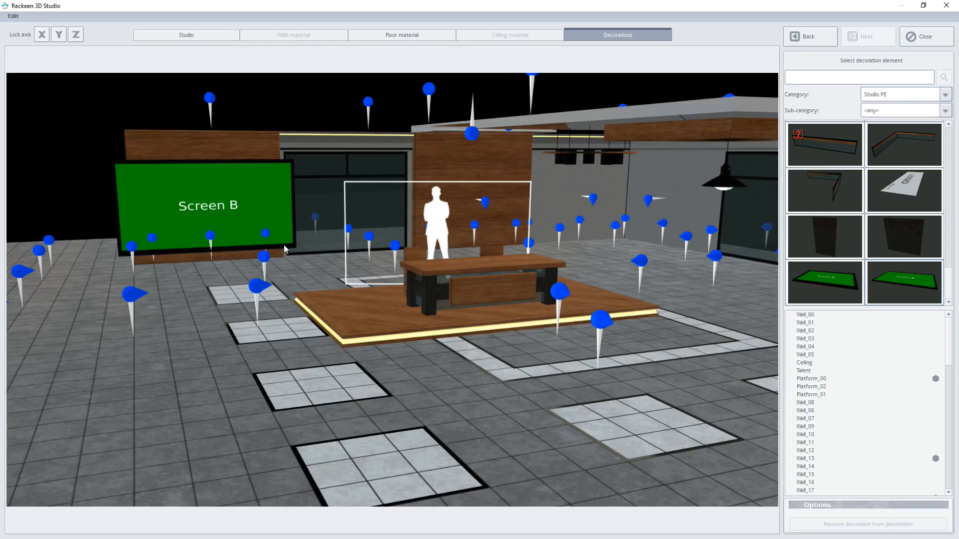
click(429, 34)
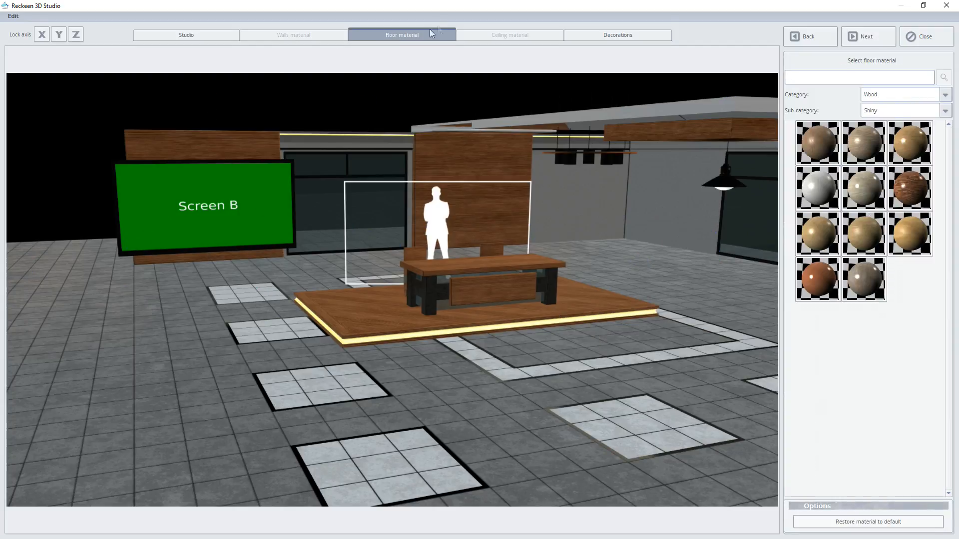
click(914, 194)
click(910, 234)
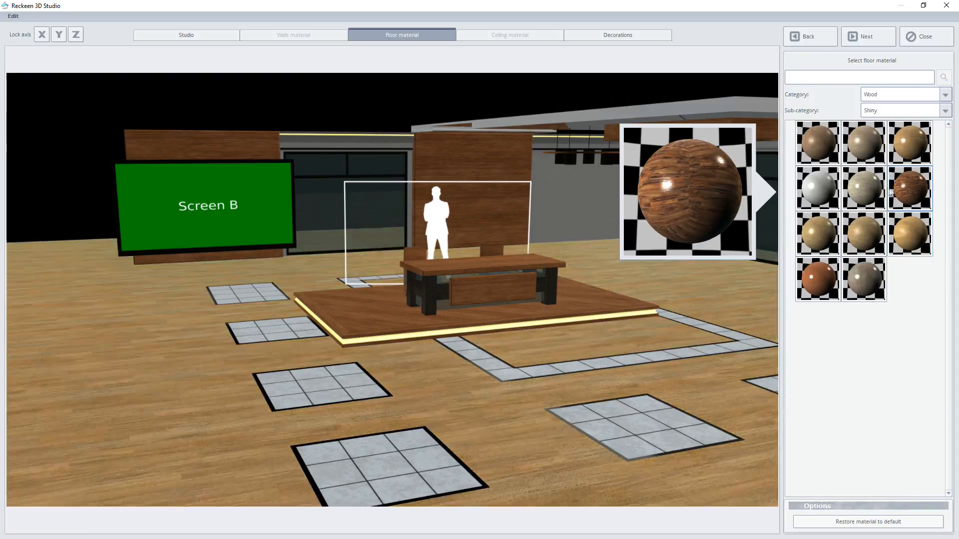
click(894, 193)
click(873, 191)
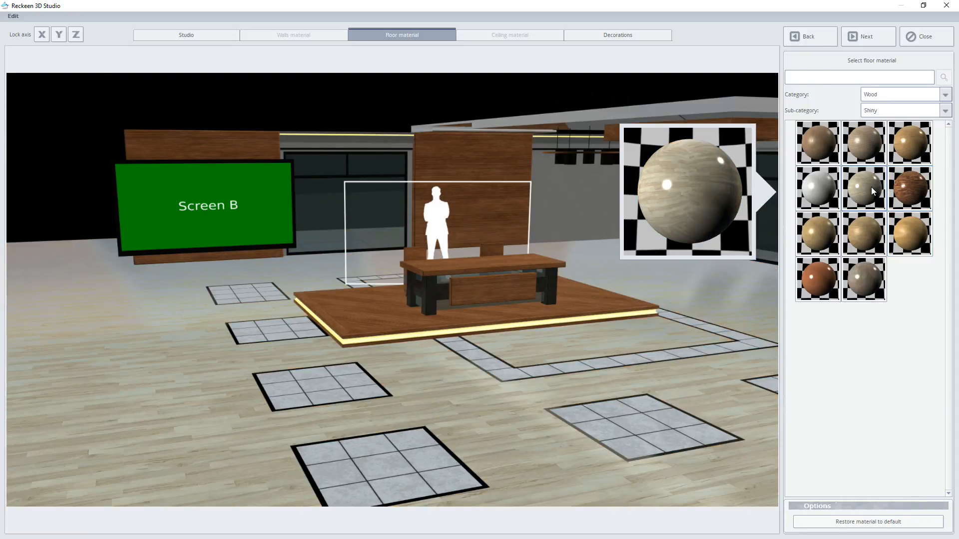
click(867, 230)
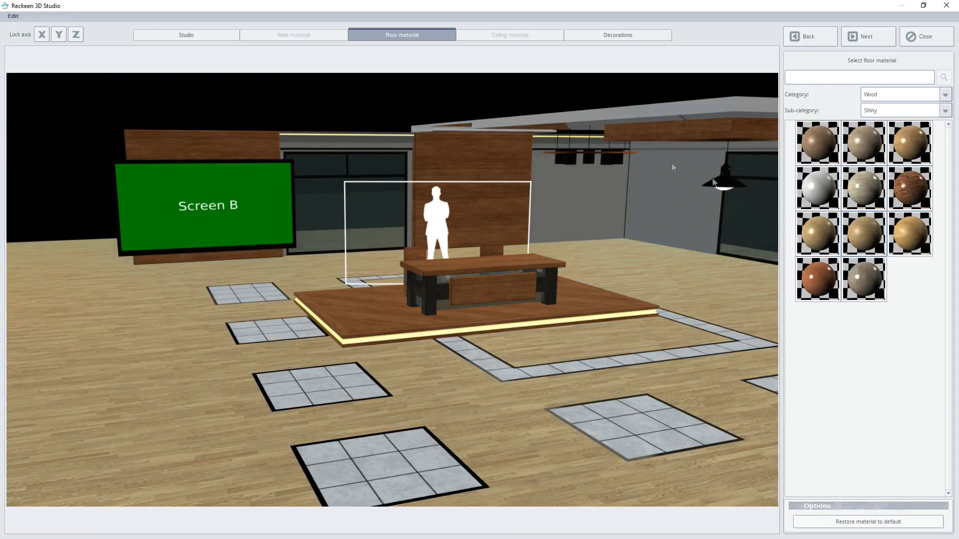
Check the Studio PE floor variants and restore the floor material to its default
click(214, 38)
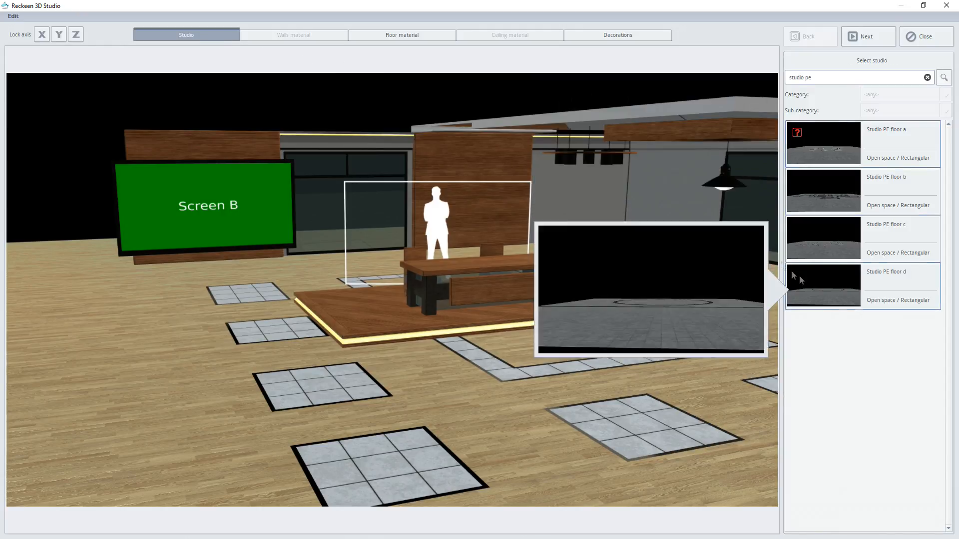
click(387, 37)
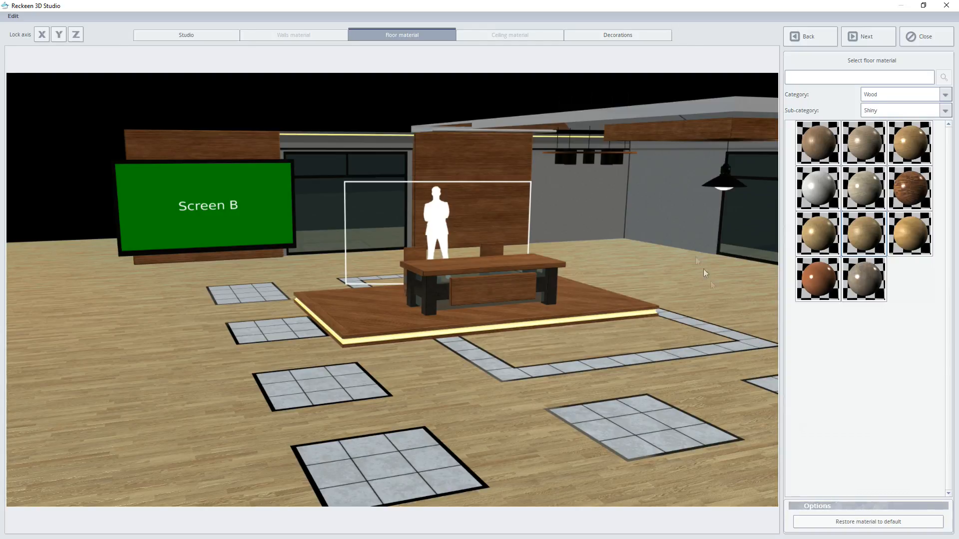
click(840, 522)
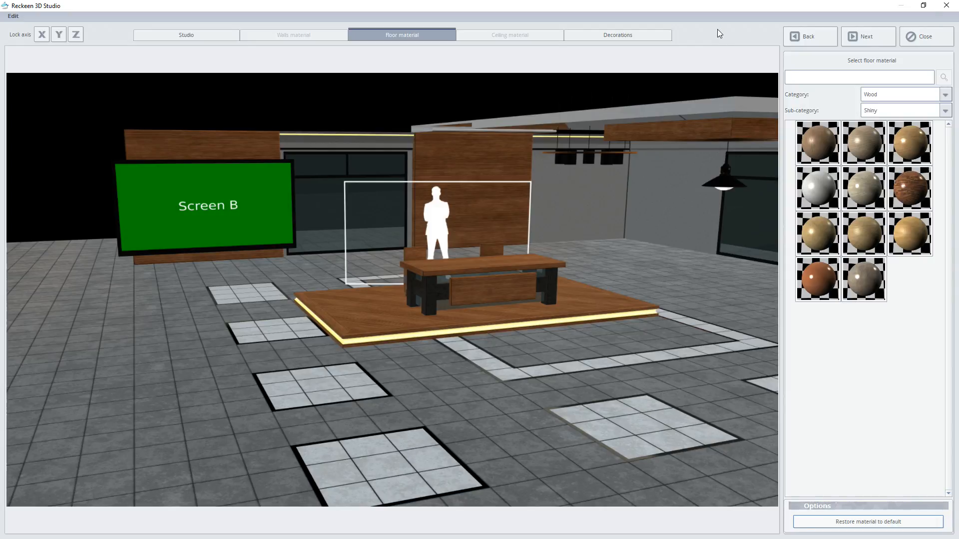
Close the studio wizard and return to the scene editor
click(920, 39)
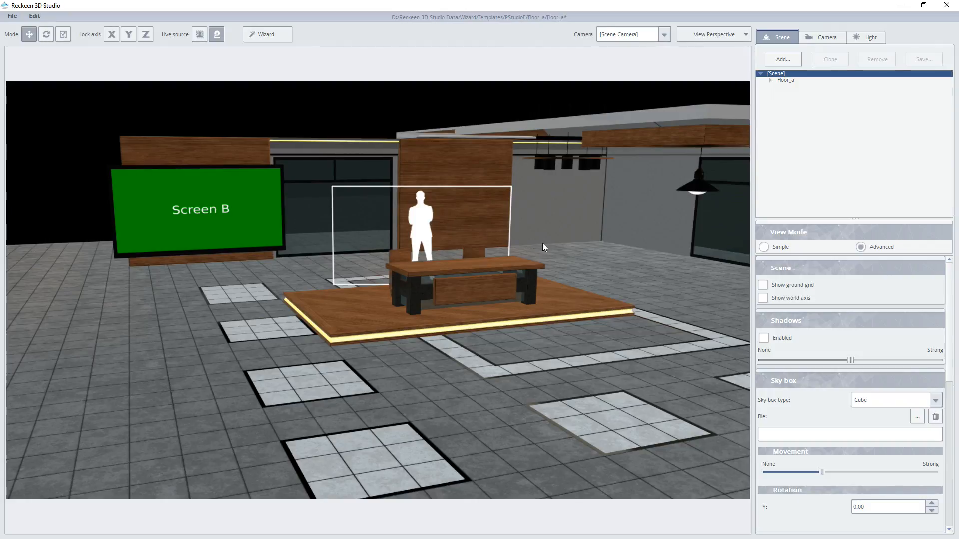
scroll(544, 247, up, 5)
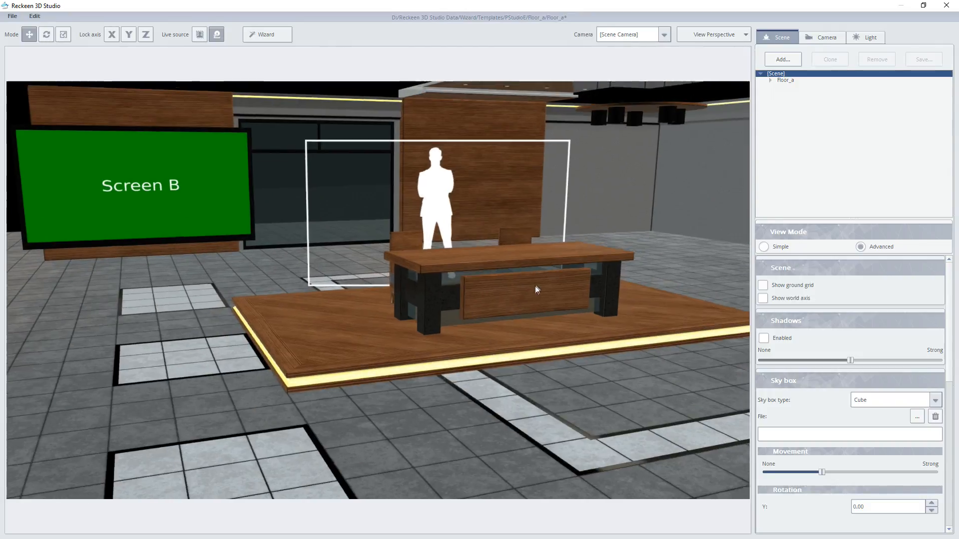
middle_drag(535, 284, 535, 289)
scroll(534, 289, down, 2)
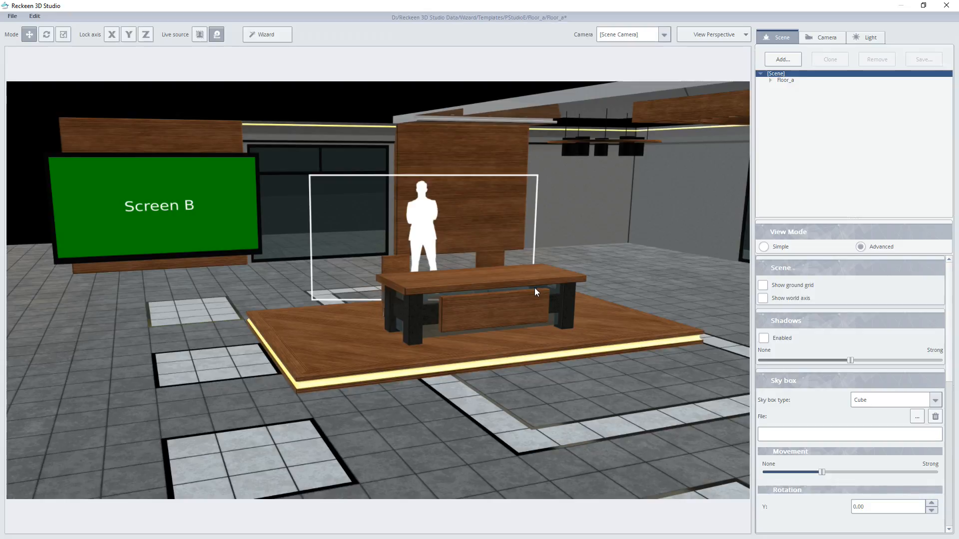
Select the talent behind the desk and review its source index and source type options, keeping A and Talent Full
click(432, 227)
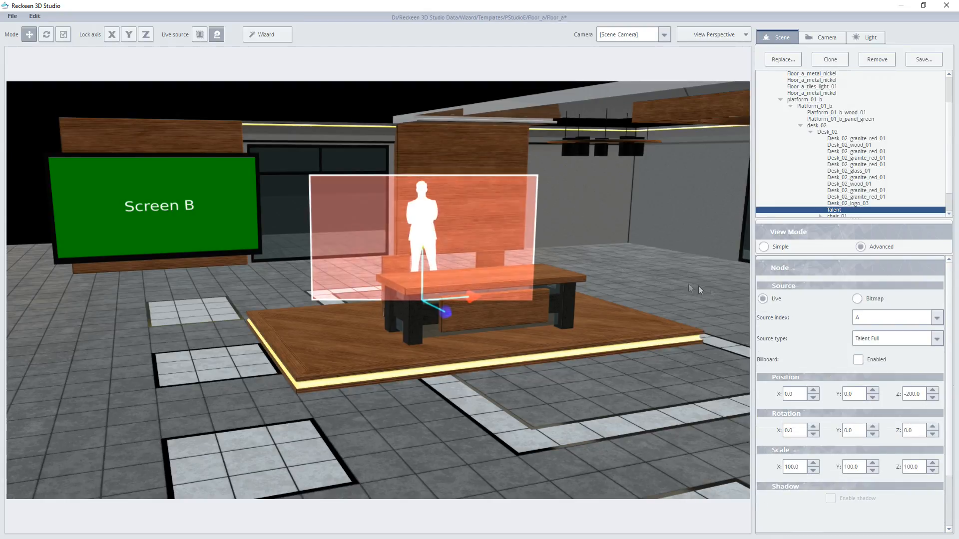
click(872, 317)
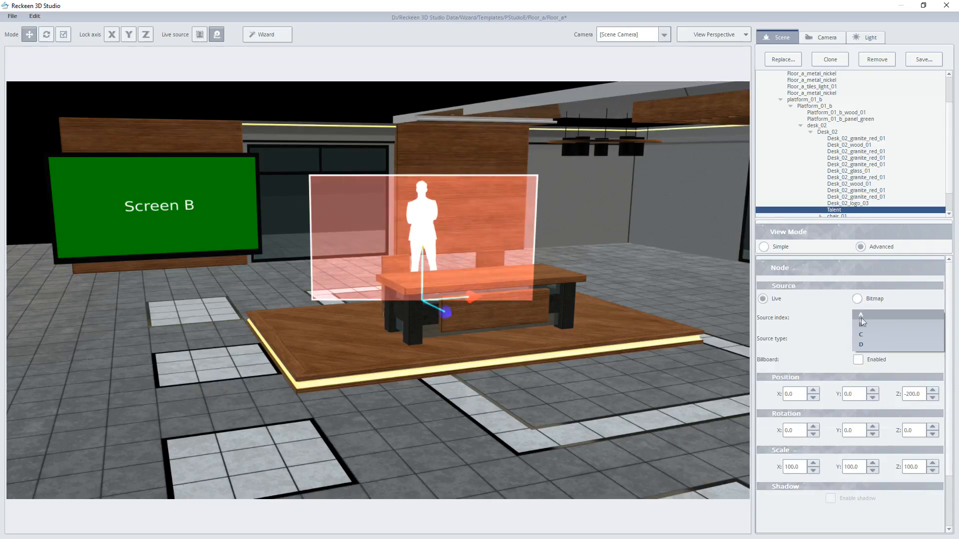
click(870, 315)
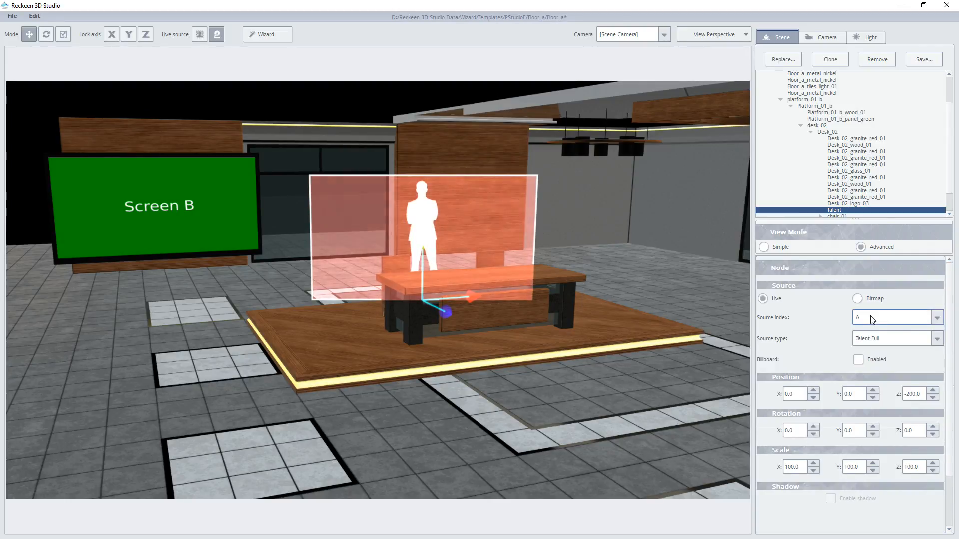
click(866, 338)
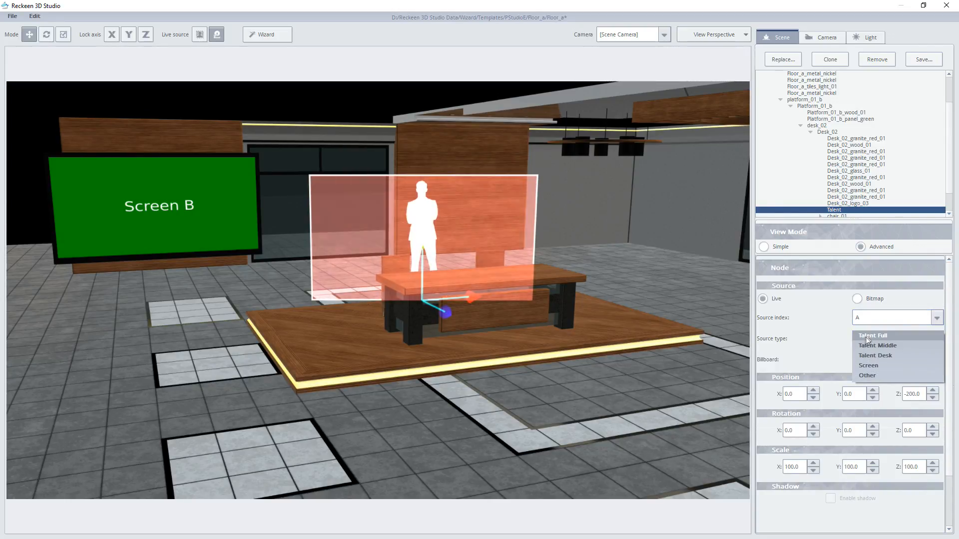
click(866, 338)
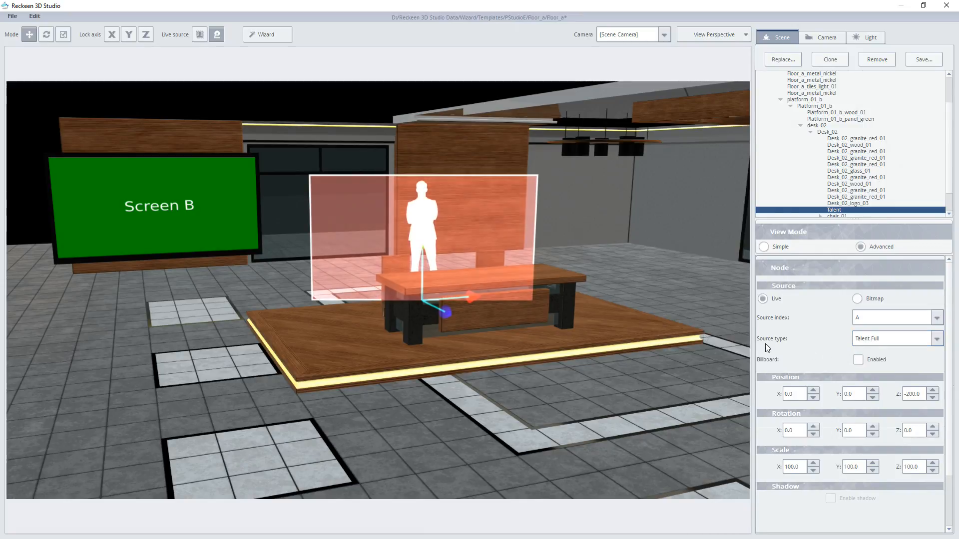
Select the wall TV screen and review its source index and source type options, keeping B and Screen
click(215, 208)
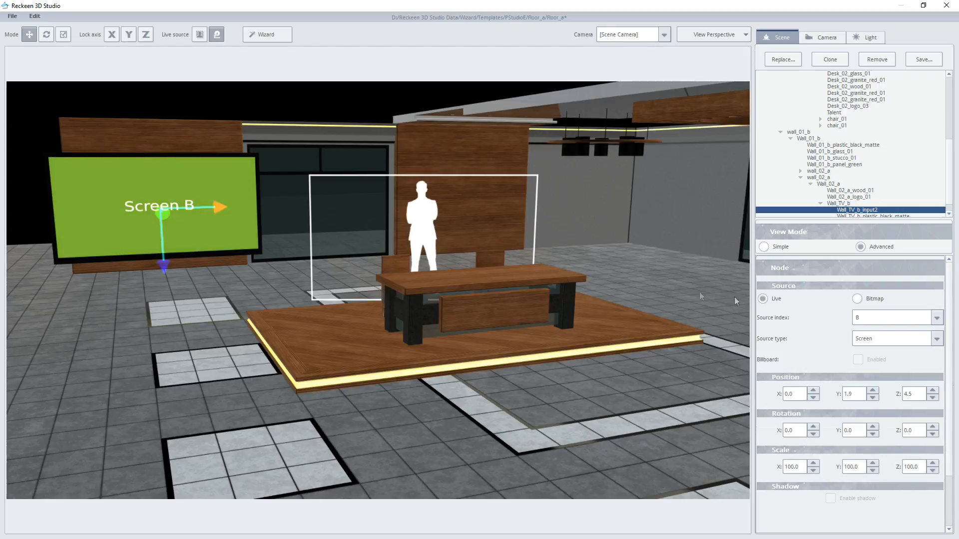
click(860, 317)
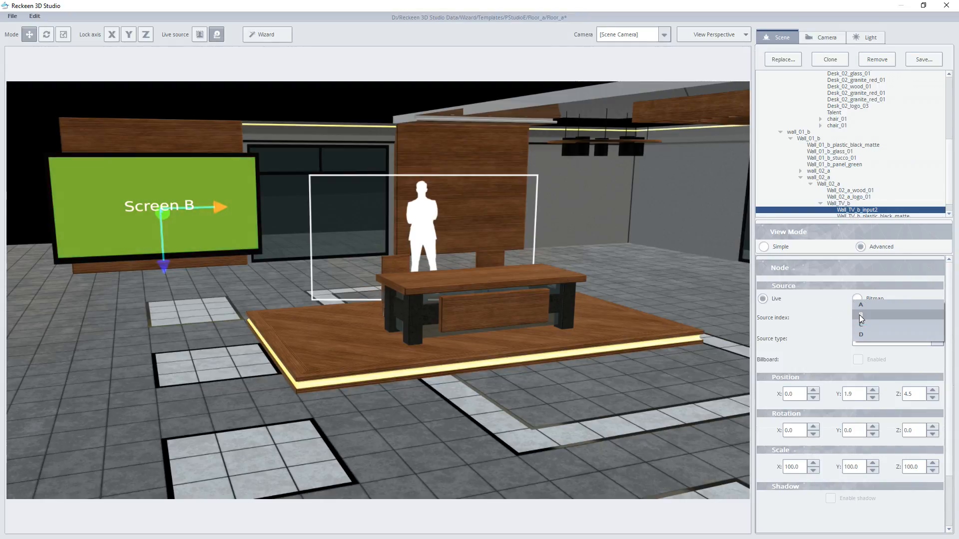
click(860, 316)
click(867, 340)
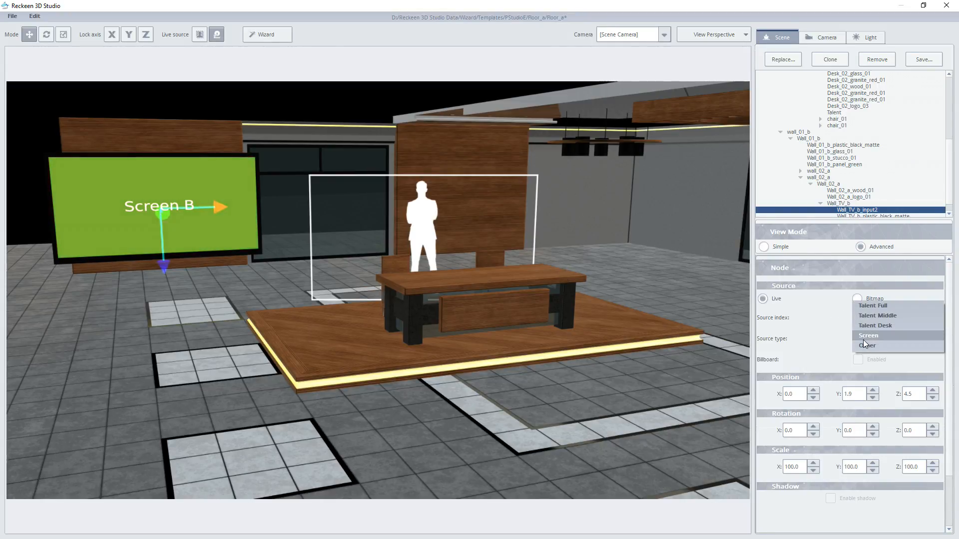
click(864, 336)
click(229, 204)
Set the scene's sky box type to Cylinder and load City 180.jpg from the Pictures/skybox folder as its image
scroll(495, 261, down, 3)
right_drag(565, 266, 528, 266)
middle_drag(527, 267, 475, 270)
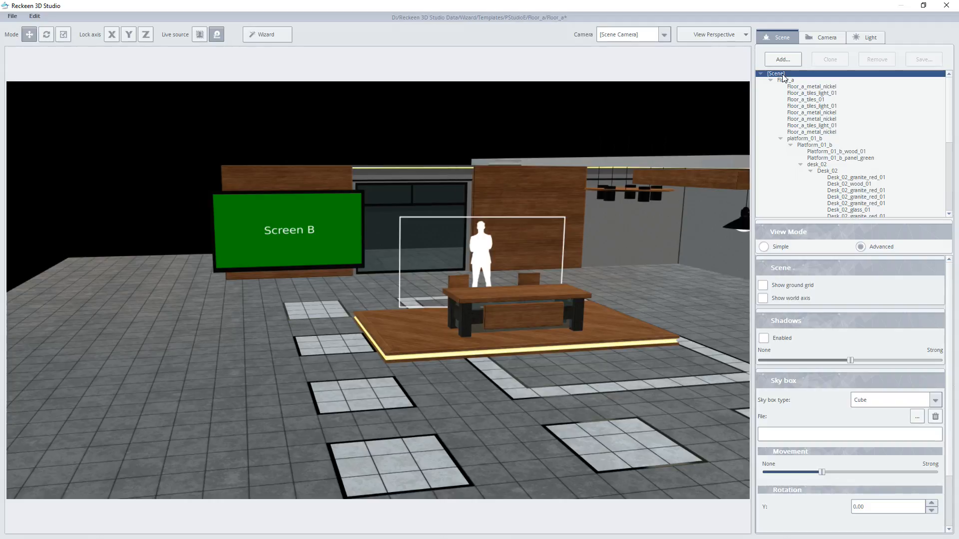
scroll(849, 330, down, 2)
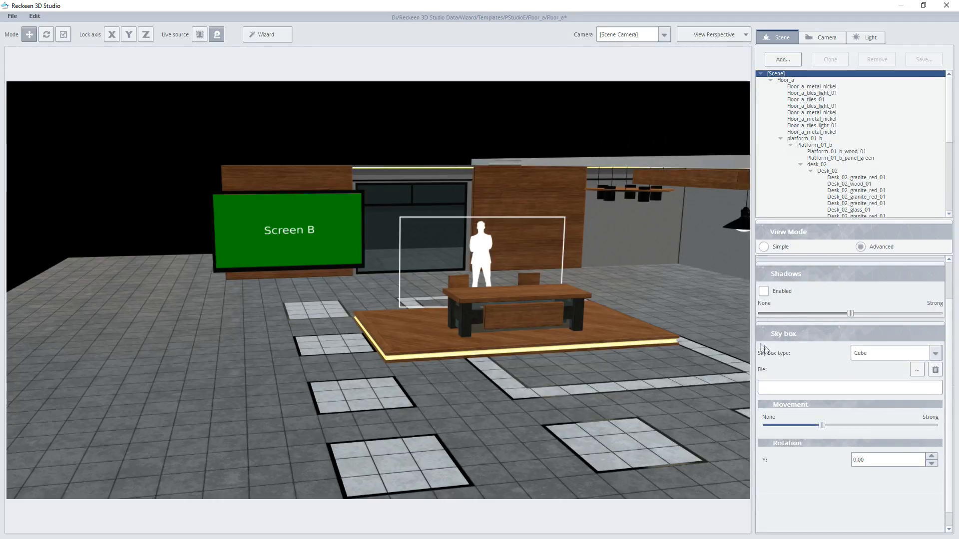
click(867, 353)
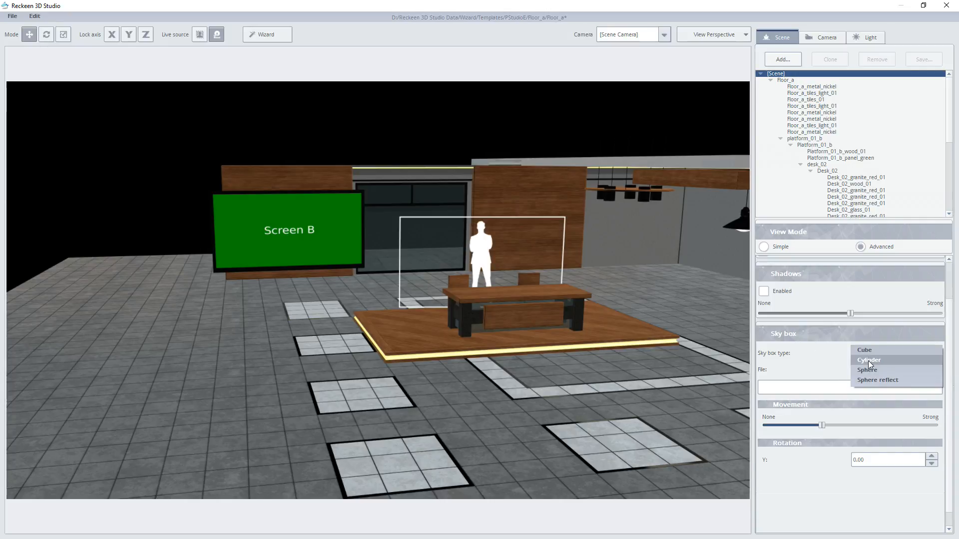
click(868, 360)
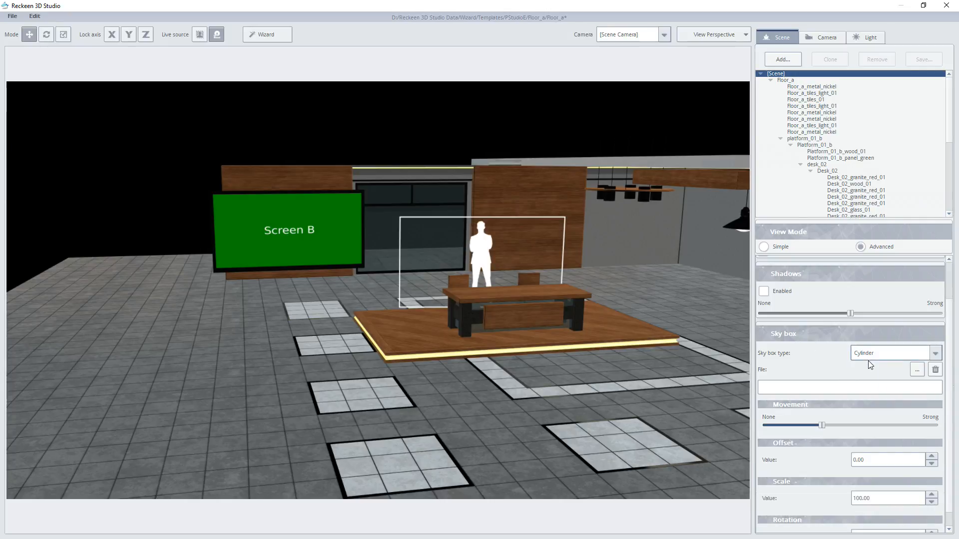
click(917, 370)
double_click(464, 229)
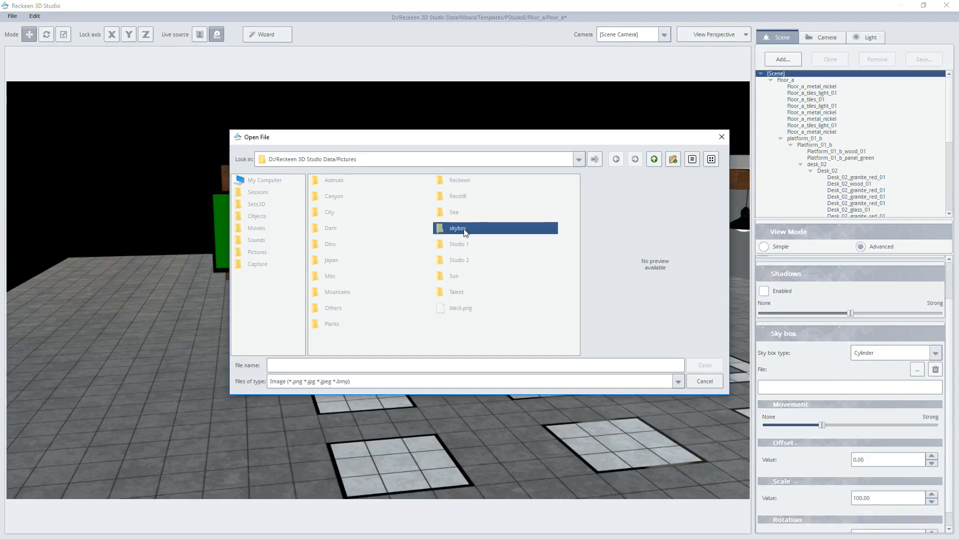
click(342, 230)
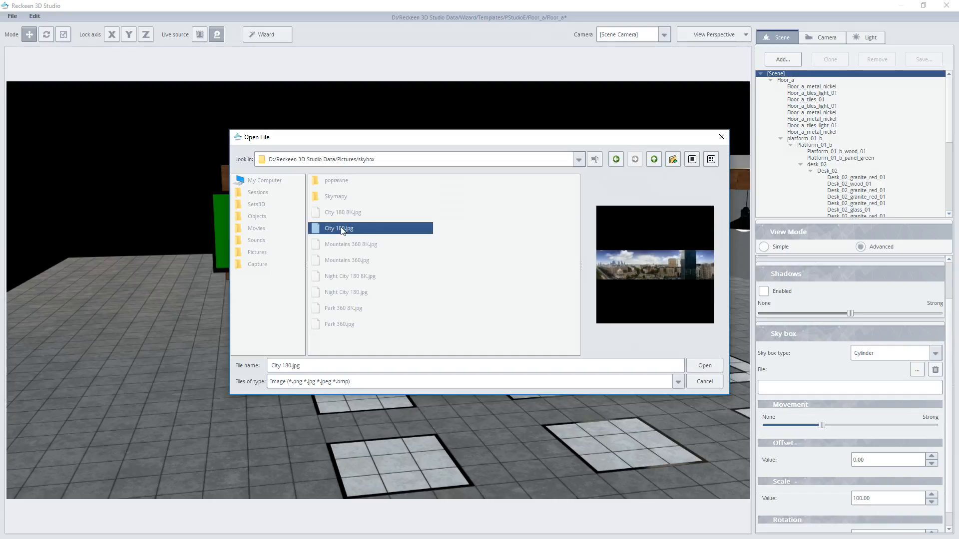
double_click(343, 230)
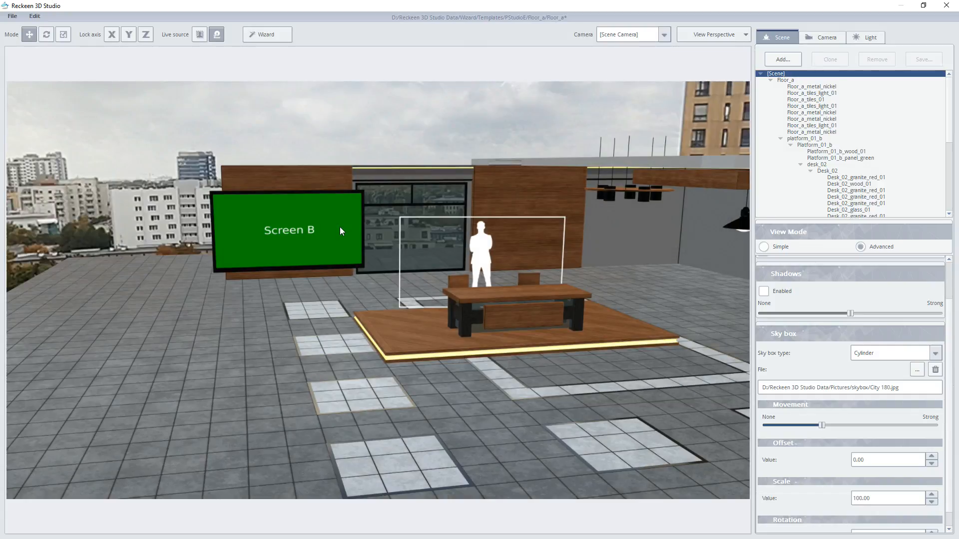
Set the cylinder sky box's offset to 50 and its scale to 50
scroll(341, 228, down, 4)
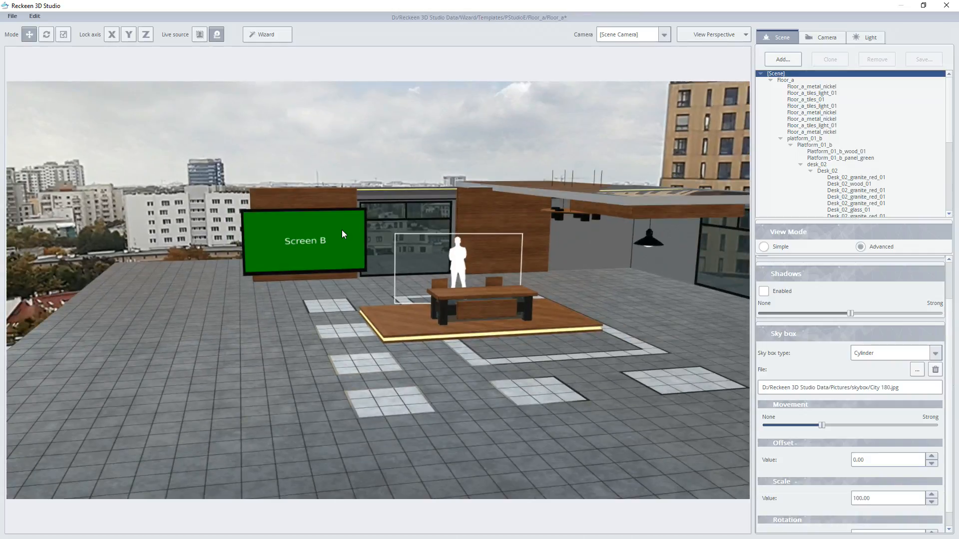
middle_drag(538, 358, 393, 311)
scroll(392, 311, up, 1)
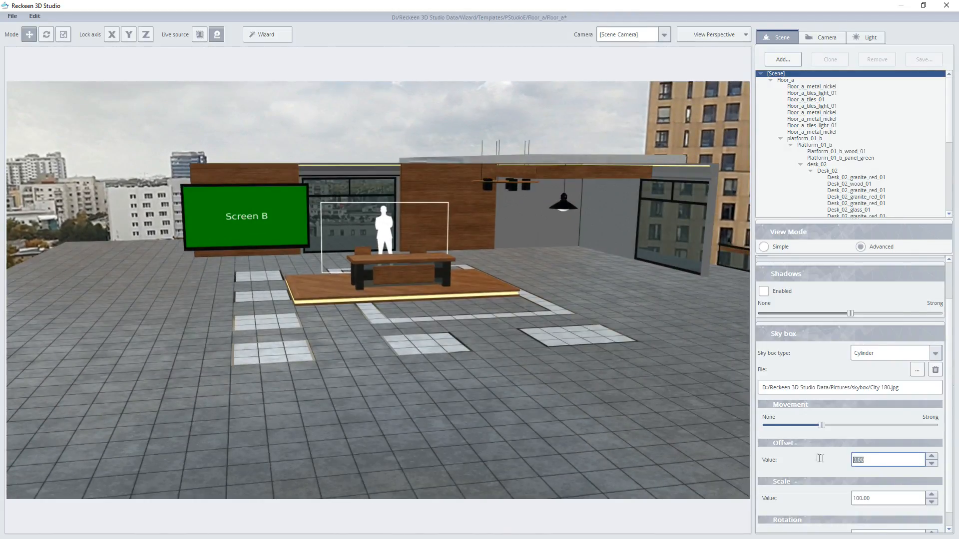
text(50)
key(Return)
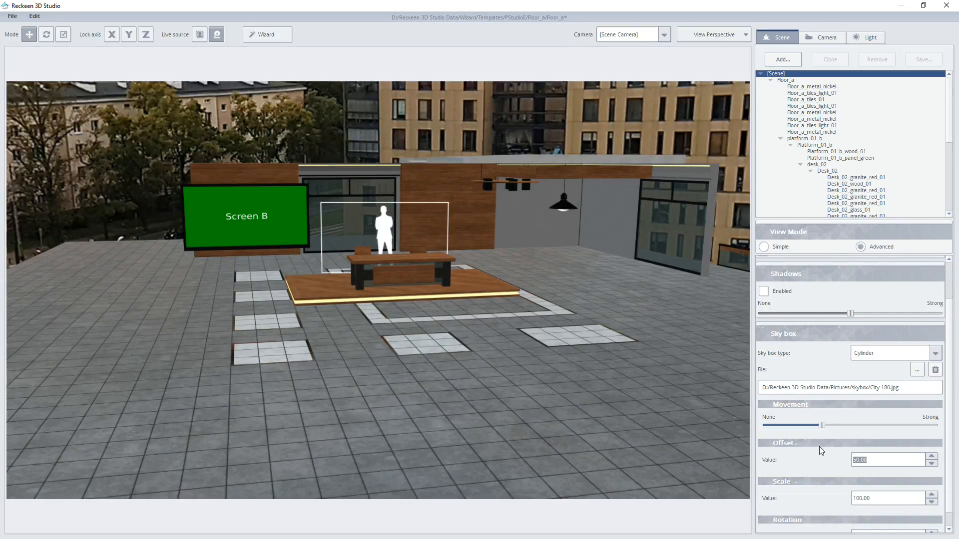
click(875, 497)
text(50)
key(Return)
middle_drag(513, 305, 507, 278)
middle_drag(559, 312, 538, 283)
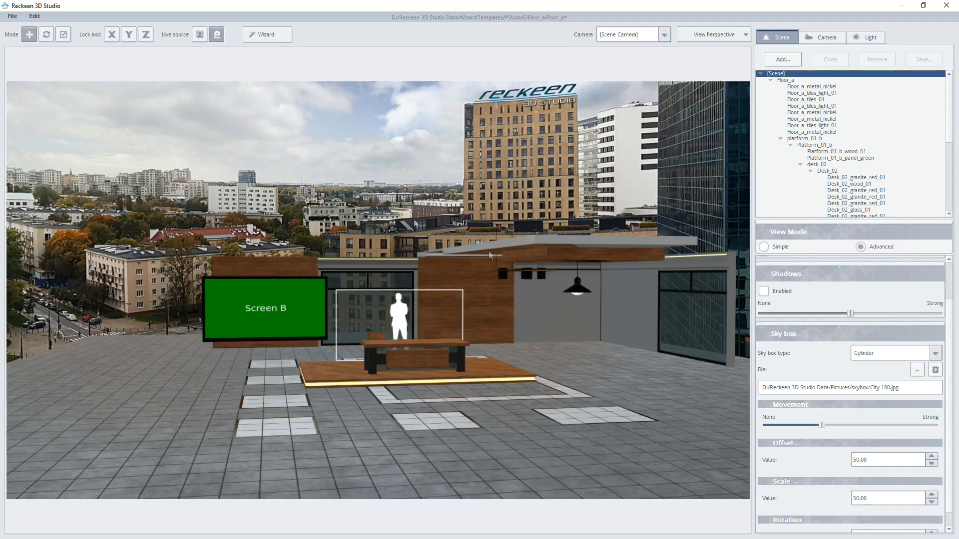
Save the studio as "studio new" in the Sets3D folder
click(12, 17)
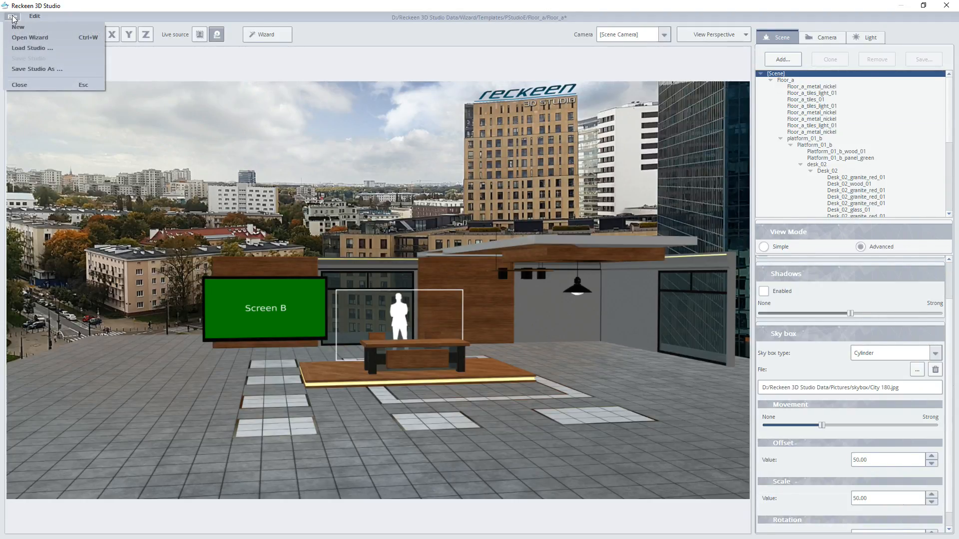
click(31, 70)
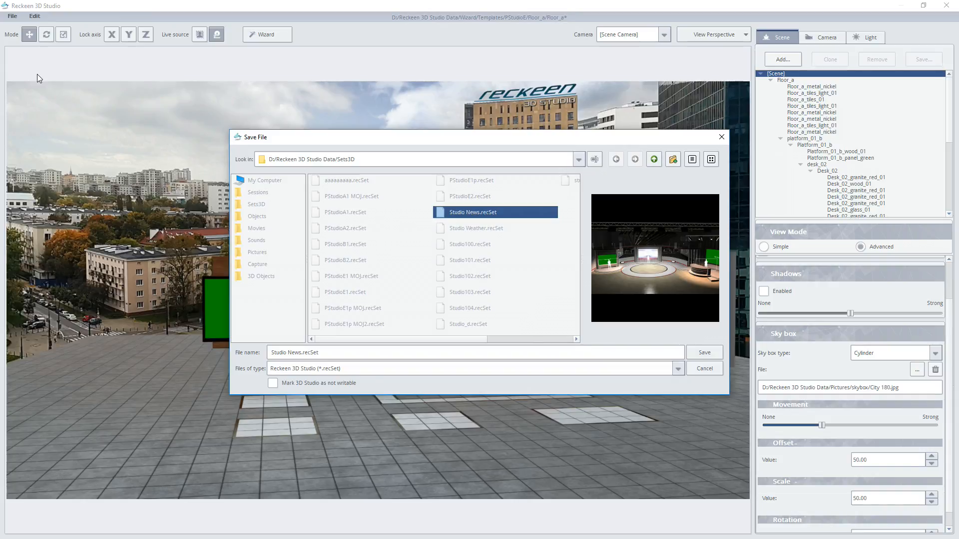
drag(324, 353, 250, 350)
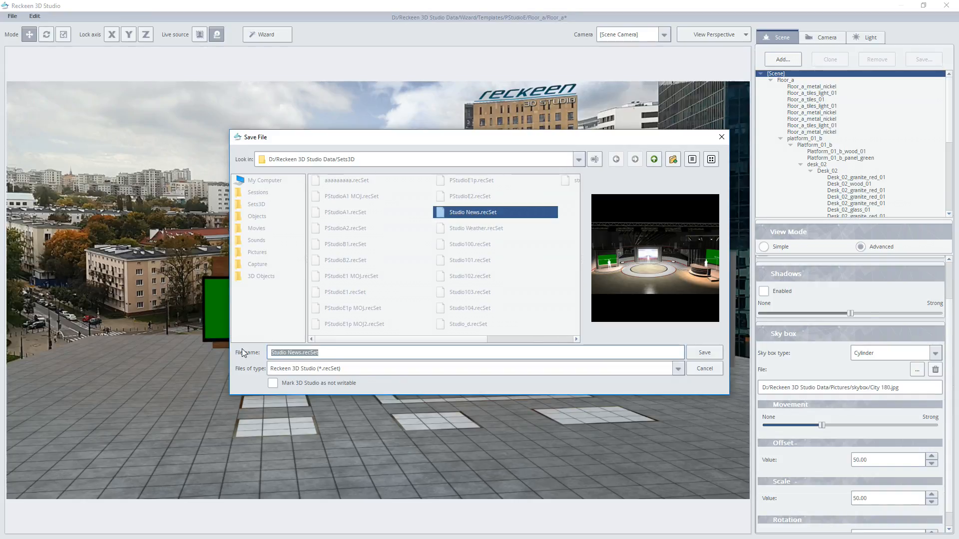
text(studio new)
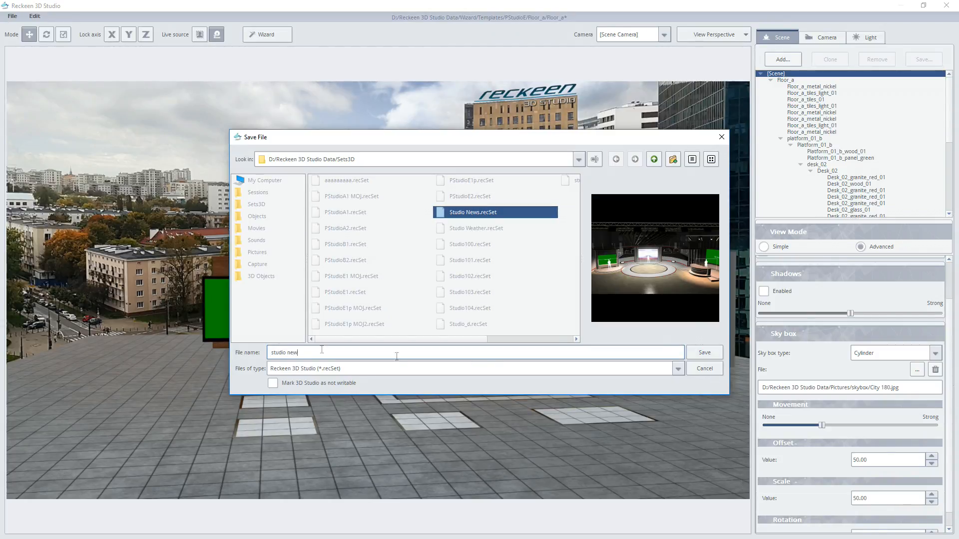
click(704, 352)
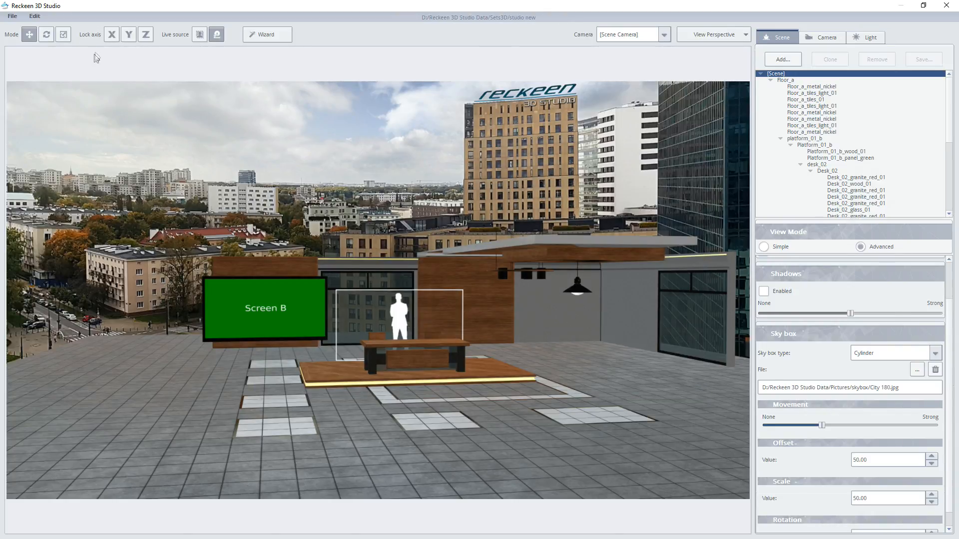
Load the existing studio PStudioE1.recSet from the Sets3D folder
middle_drag(409, 209, 256, 177)
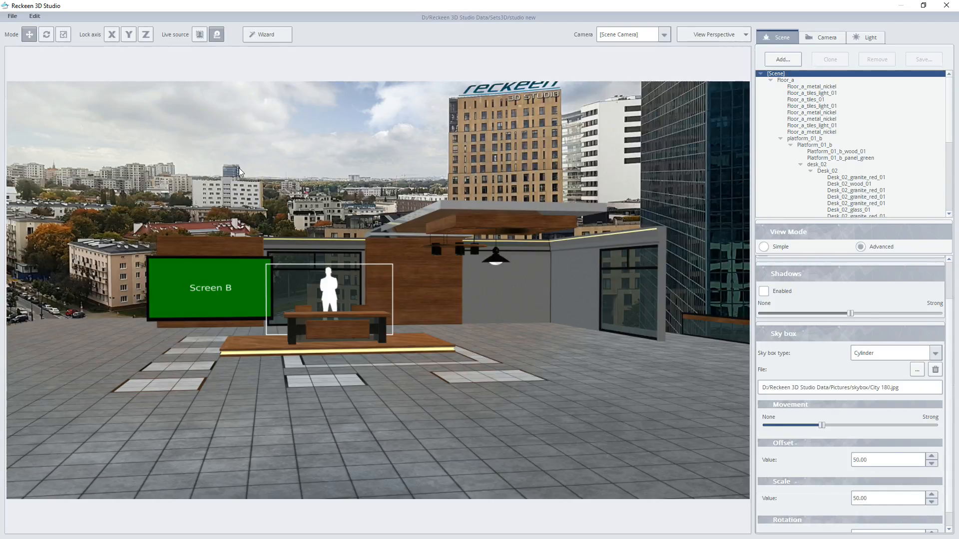
click(12, 18)
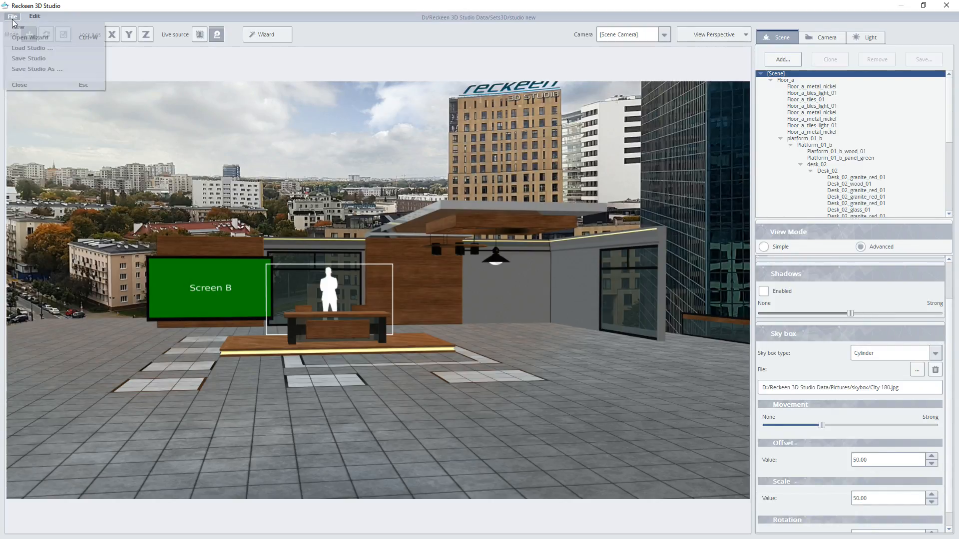
click(29, 38)
click(525, 279)
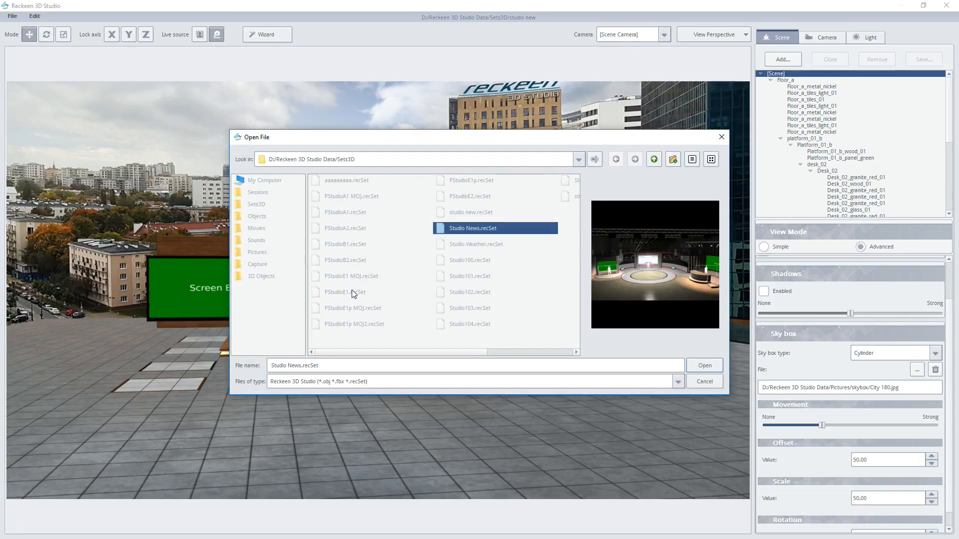
click(352, 293)
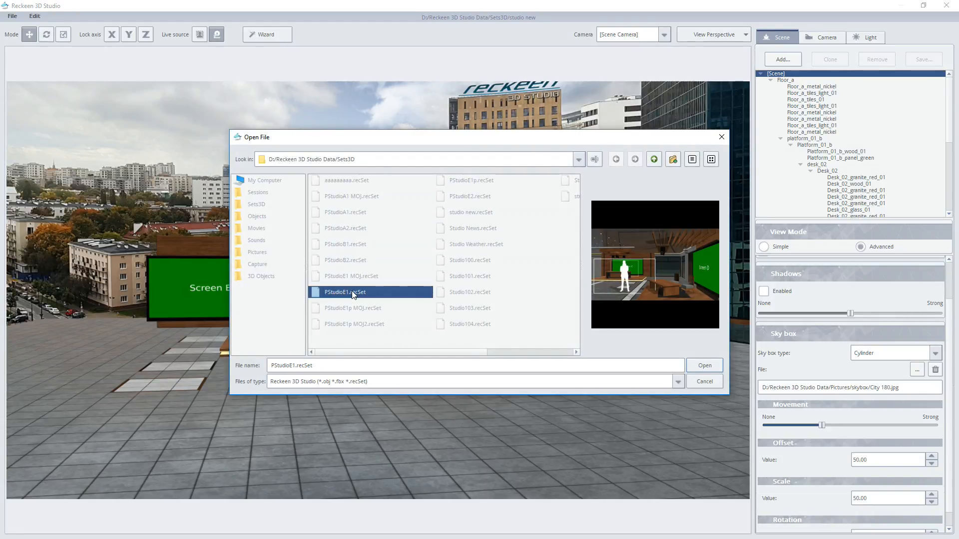
double_click(353, 292)
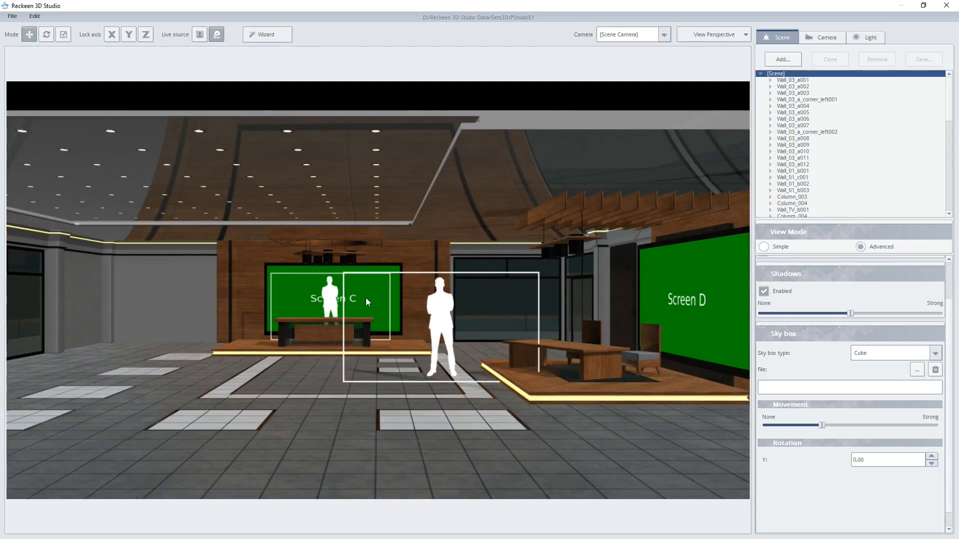
Give the PStudioE1 scene a Cylinder sky box with the City 180.jpg image
click(889, 354)
click(879, 361)
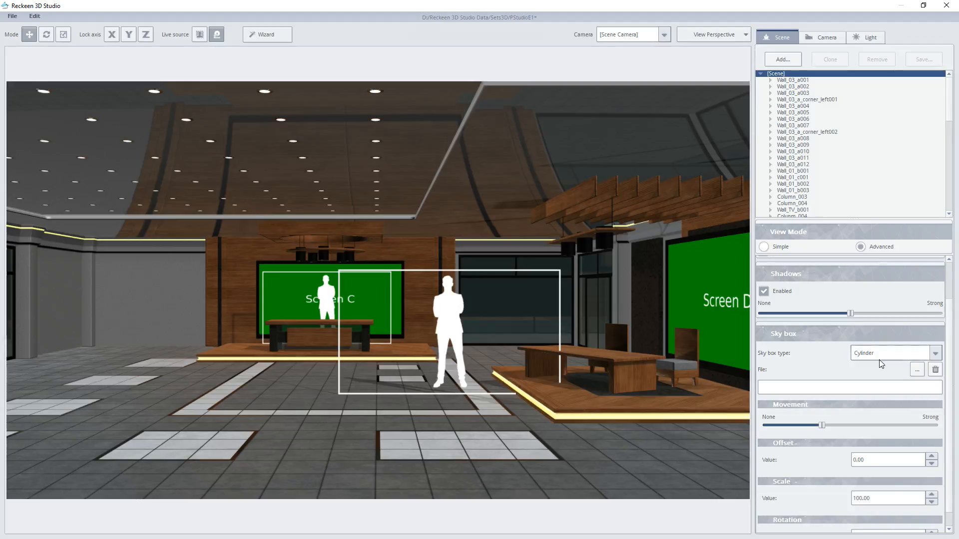
click(916, 371)
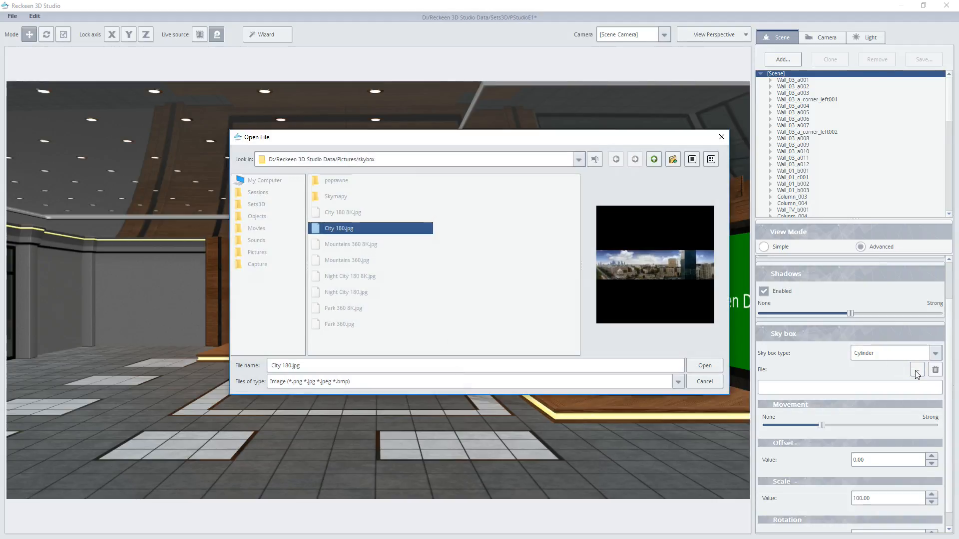
double_click(343, 230)
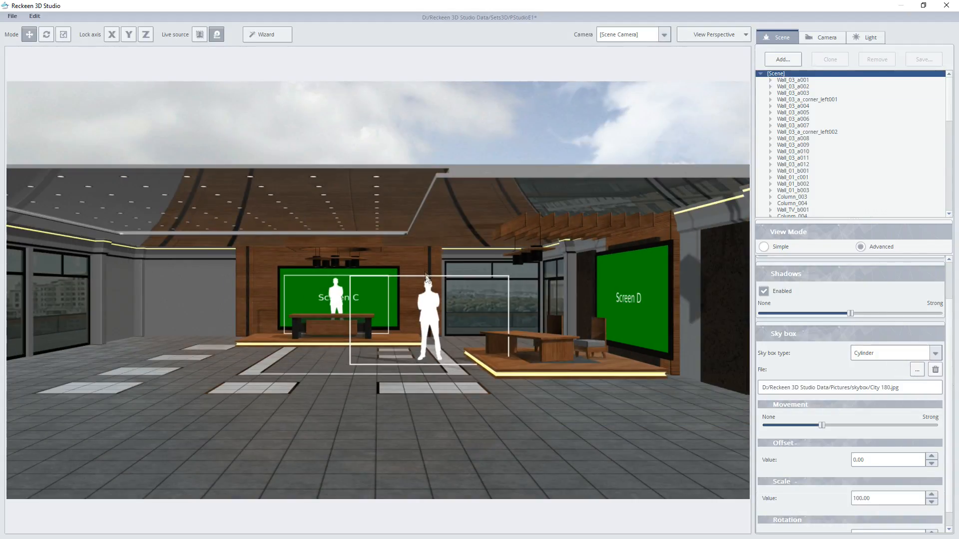
Select the standing billboard talent, switch its shadow off and back on, and deselect it
middle_drag(437, 274, 559, 414)
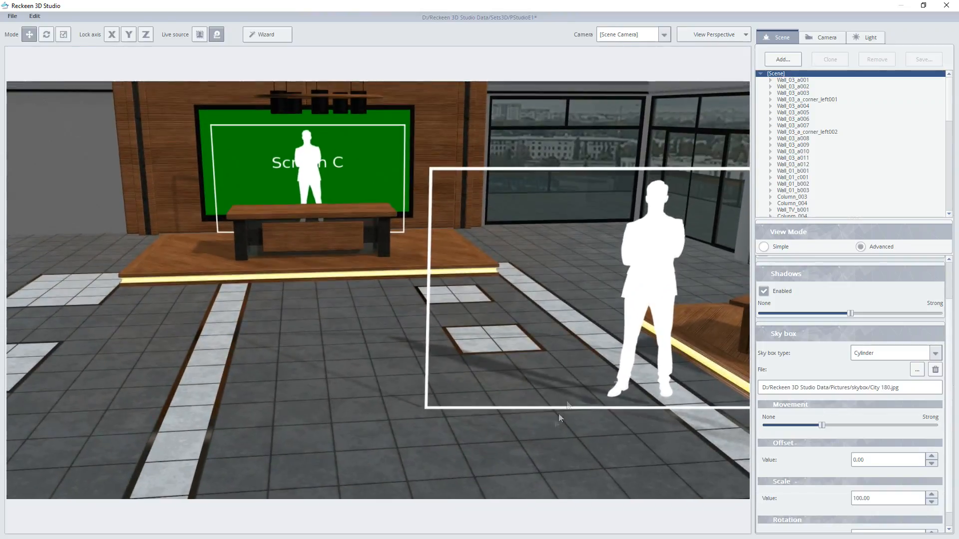
click(629, 316)
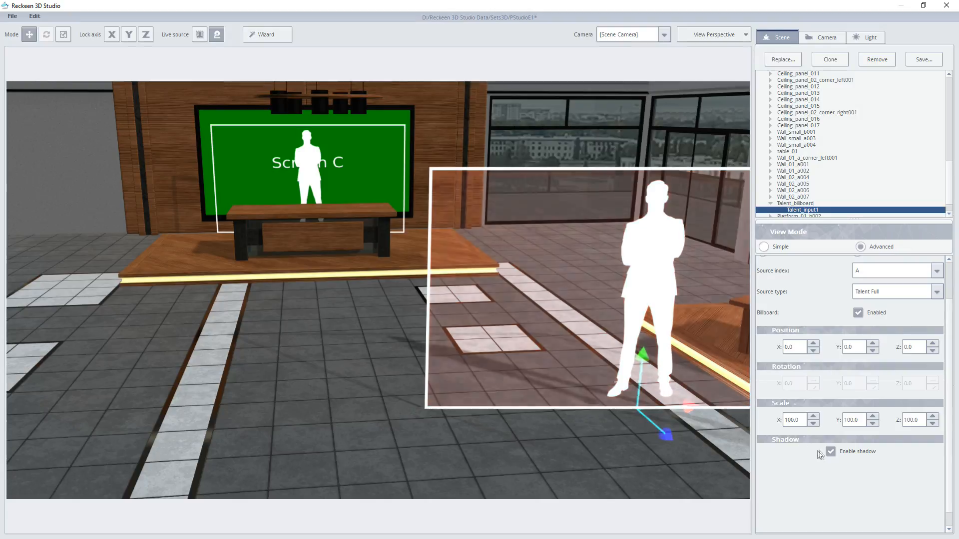
click(829, 453)
click(829, 453)
click(618, 300)
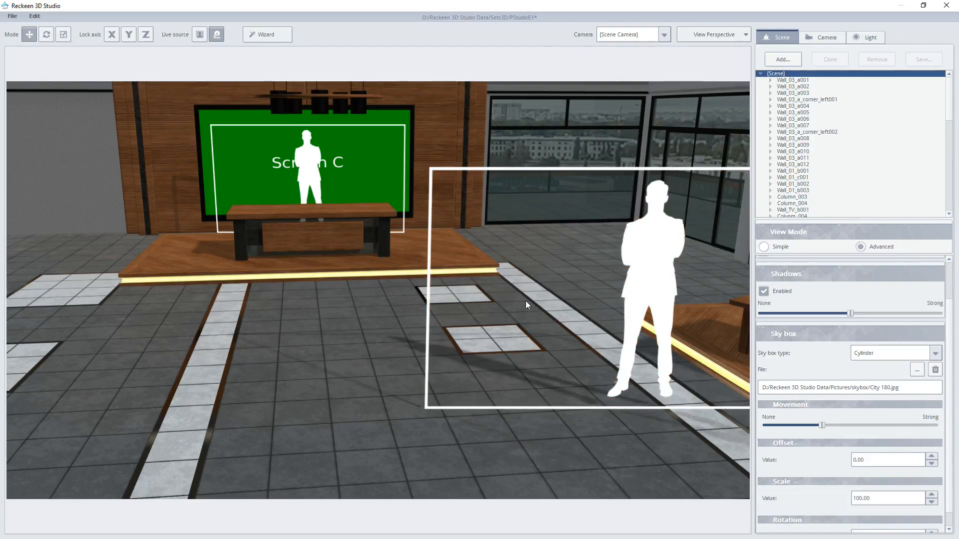
click(697, 37)
scroll(451, 284, up, 4)
middle_drag(453, 332, 520, 312)
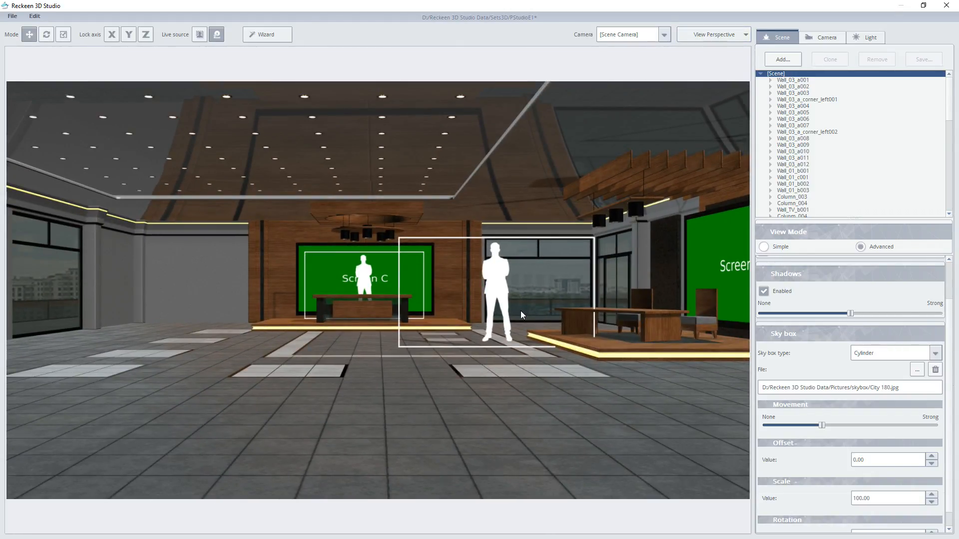